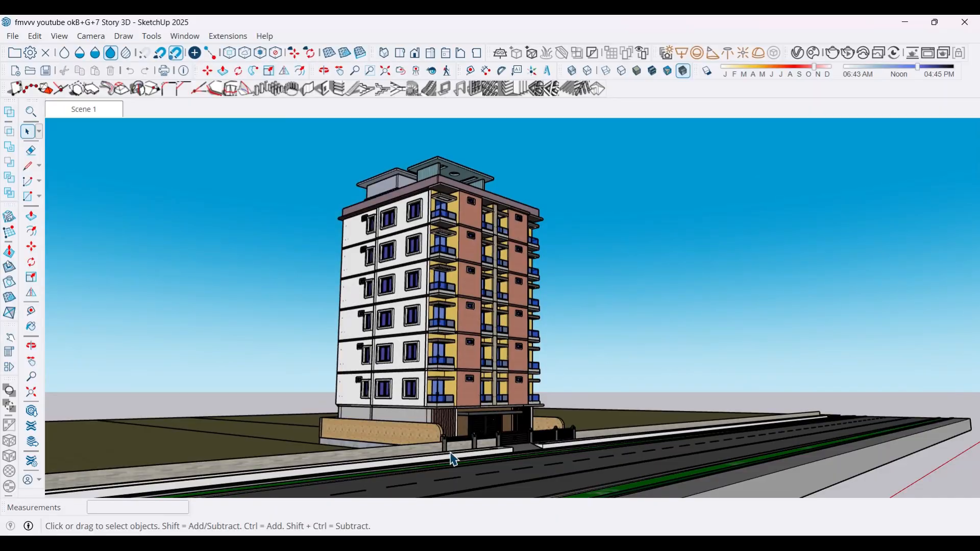
Step: Examine the multi-storey building model from several angles, including its ground-floor entrance, balcony facade, side windows and adjoining road
scroll(455, 460, up, 6)
middle_drag(389, 434, 541, 411)
scroll(502, 441, up, 2)
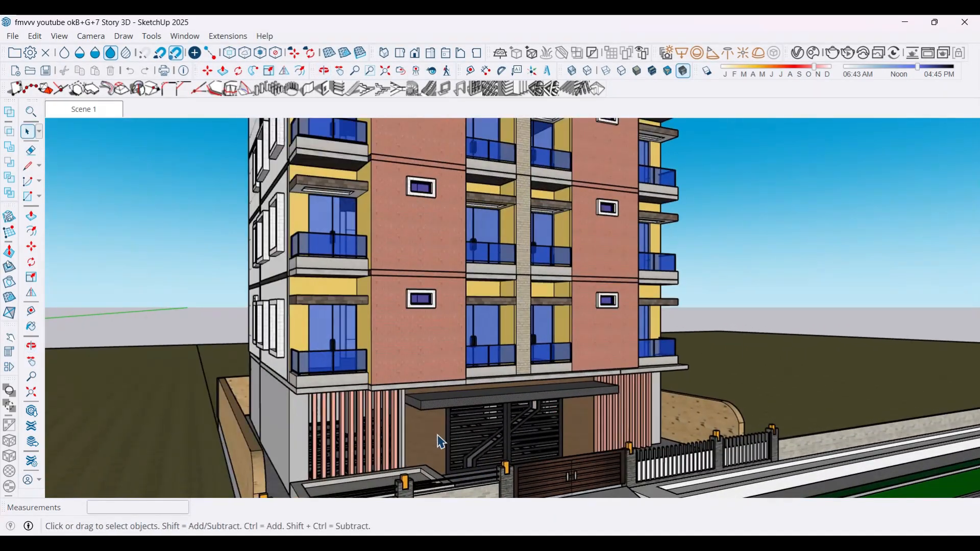
scroll(425, 444, down, 5)
middle_drag(399, 393, 526, 399)
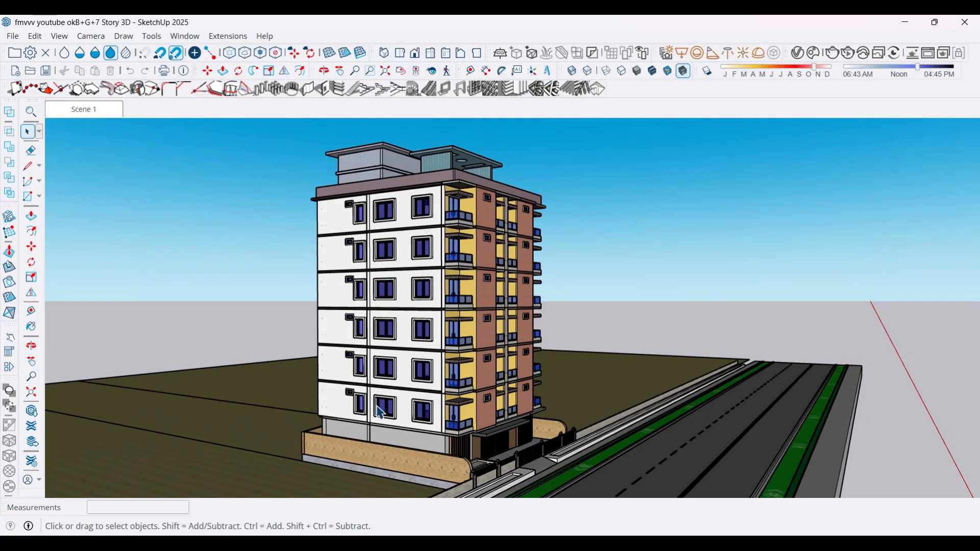
middle_drag(372, 383, 365, 408)
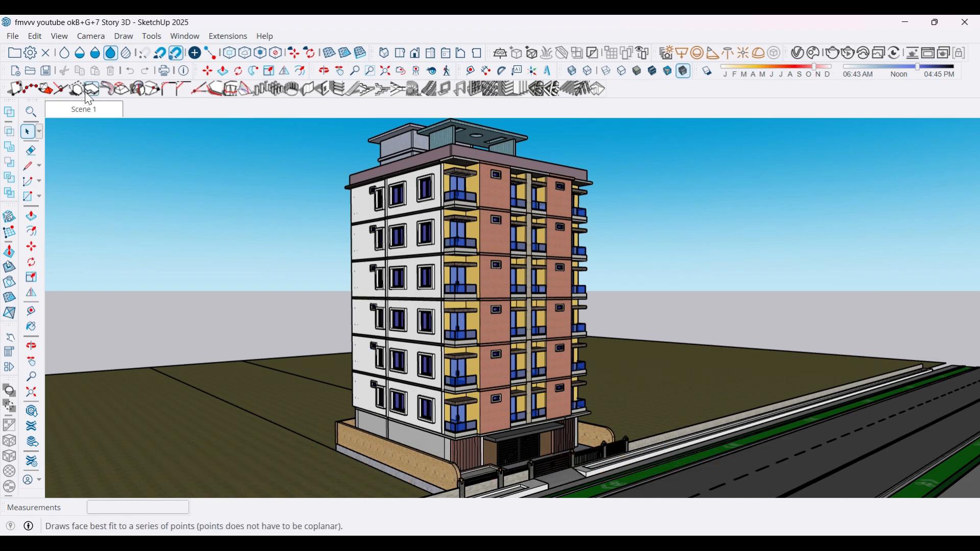
click(88, 112)
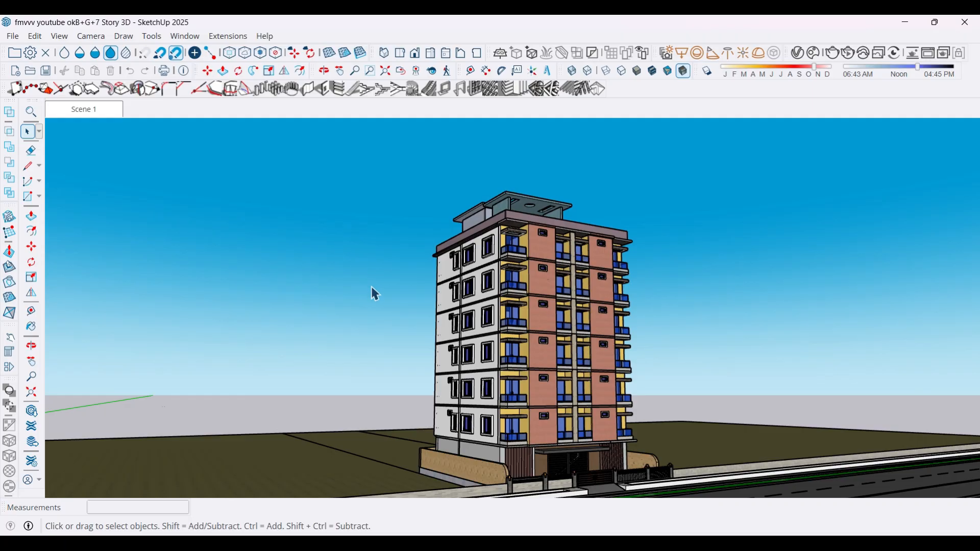
mouse_move(381, 301)
middle_down()
mouse_move(347, 375)
mouse_move(327, 388)
mouse_move(247, 401)
mouse_move(326, 390)
mouse_move(189, 392)
middle_up()
middle_drag(604, 381, 255, 385)
middle_drag(691, 376, 414, 391)
middle_drag(595, 366, 496, 412)
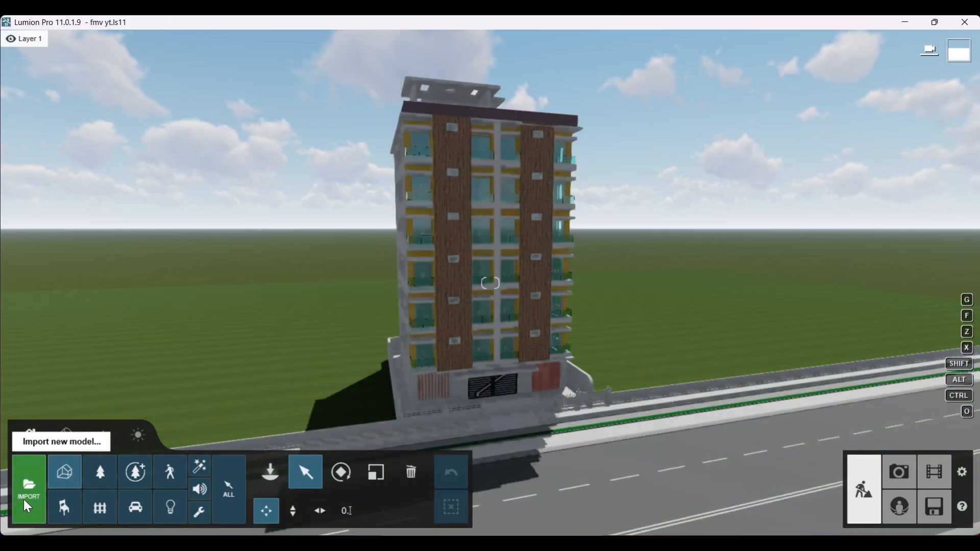
click(27, 504)
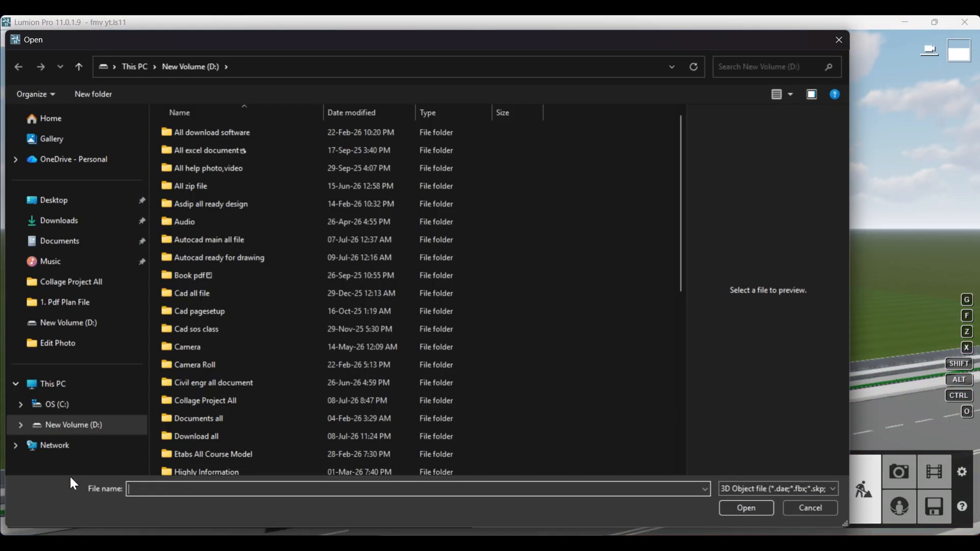
scroll(220, 270, down, 7)
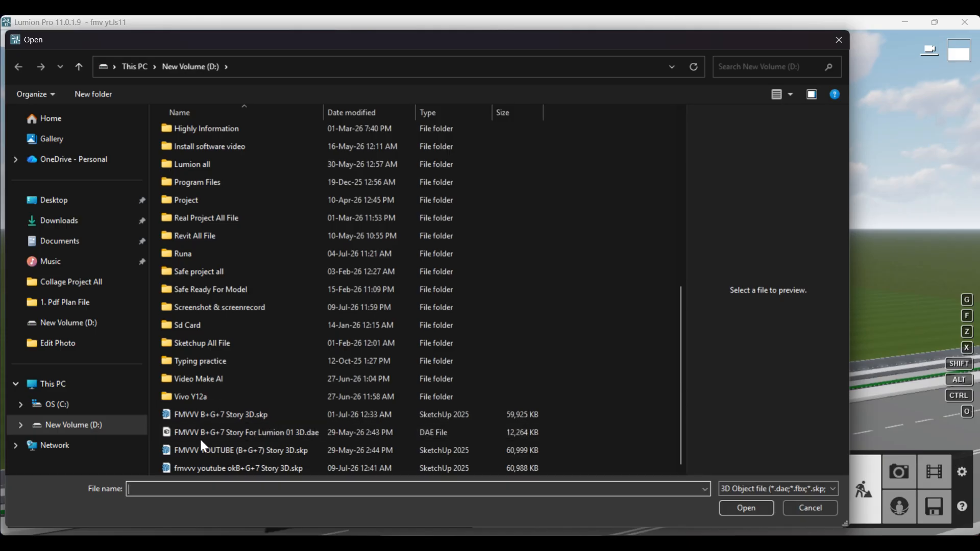
click(219, 414)
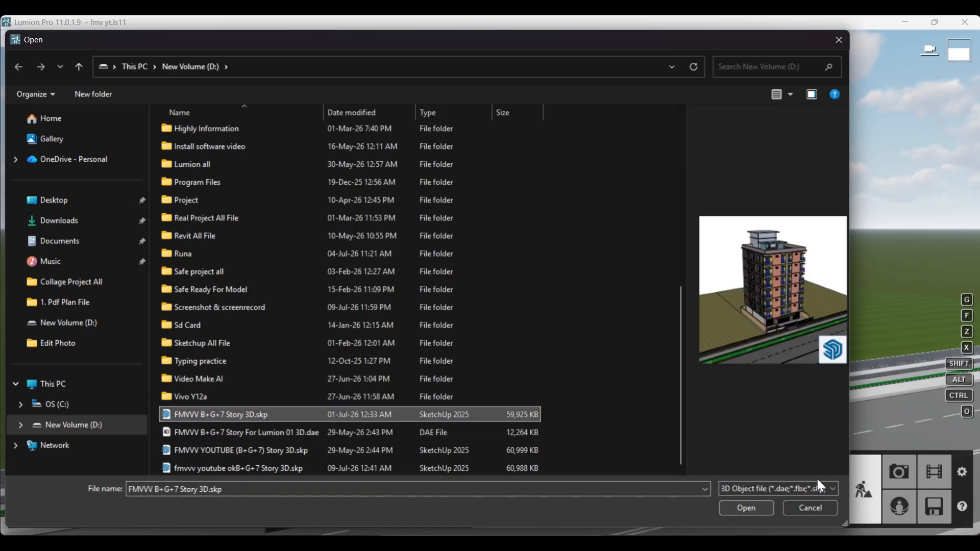
click(846, 41)
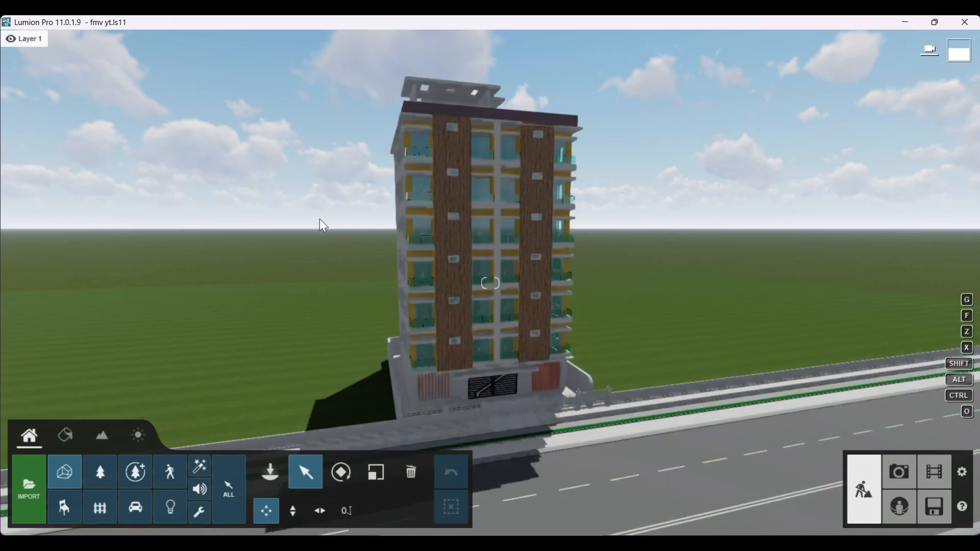
Step: Examine the imported tower and the road in front of it from different distances and angles
right_drag(320, 219, 349, 247)
scroll(389, 278, down, 3)
right_drag(409, 293, 421, 325)
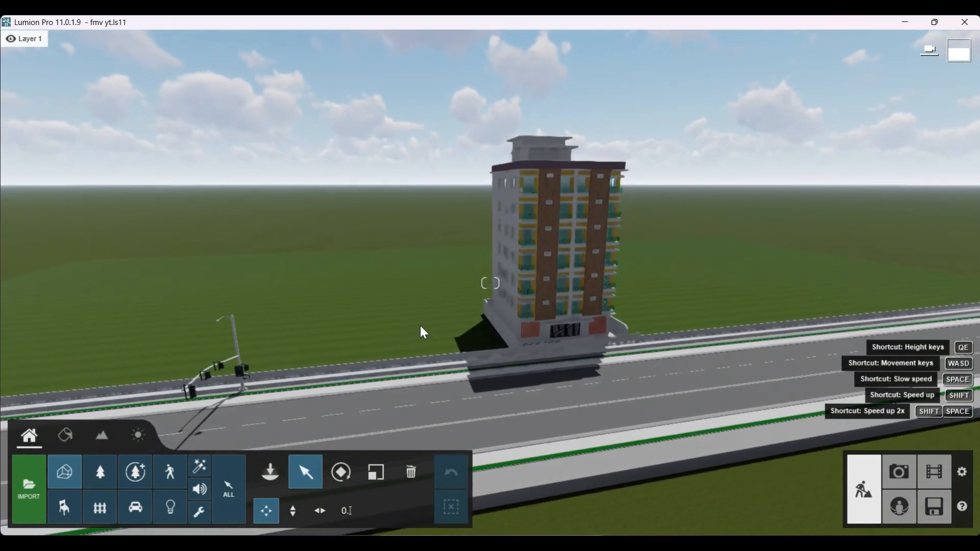
scroll(410, 344, down, 3)
scroll(547, 323, up, 2)
right_drag(278, 332, 328, 341)
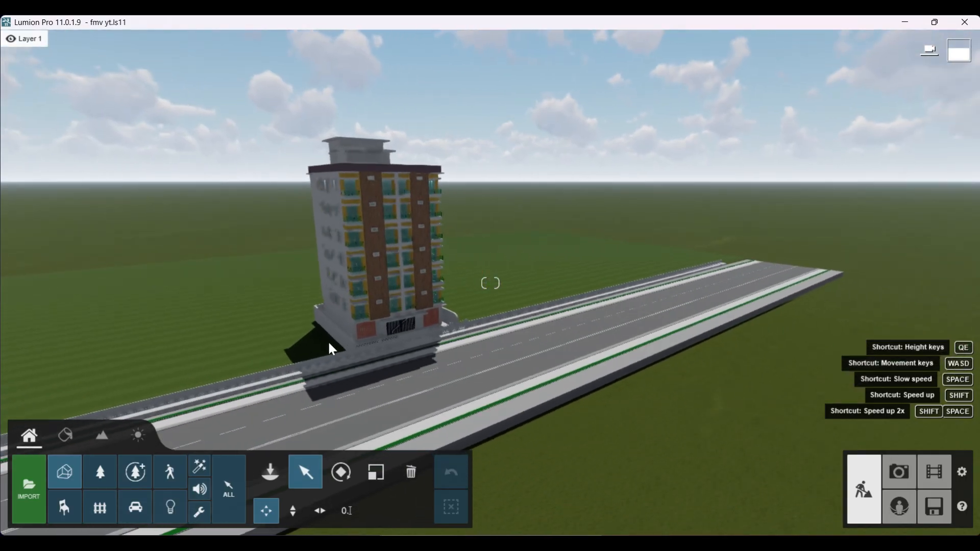
right_drag(521, 316, 485, 305)
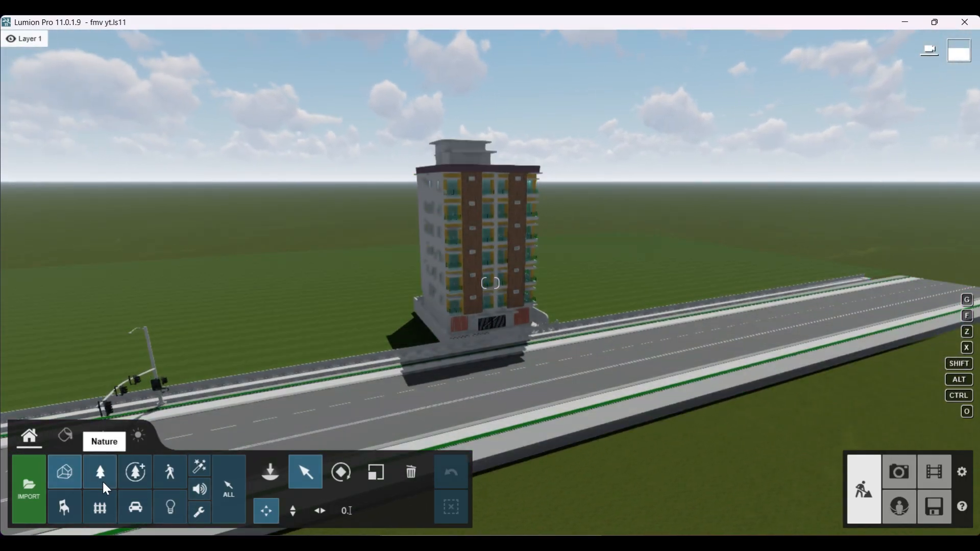
Step: Place the imported "Sub building for main buil" model on the grass beside the tower, facing the road
click(70, 473)
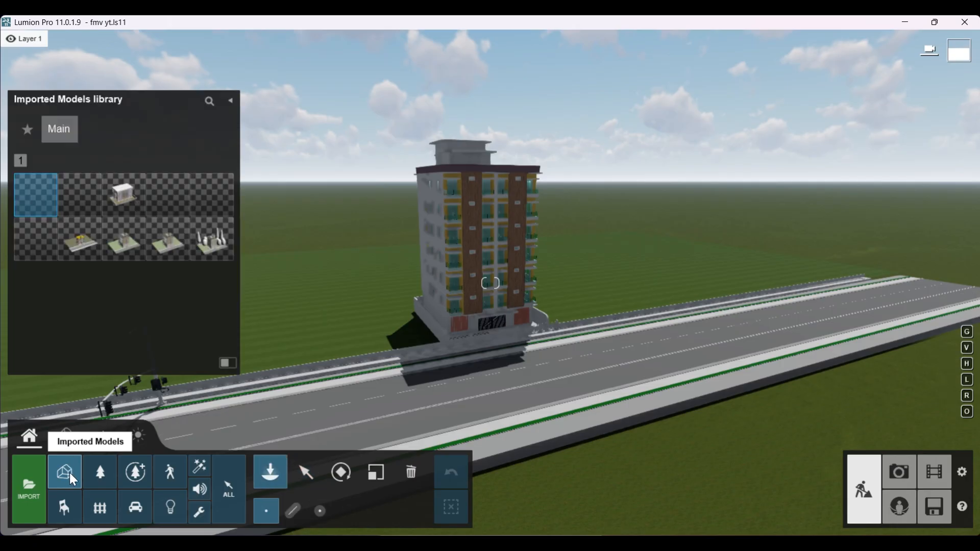
click(122, 200)
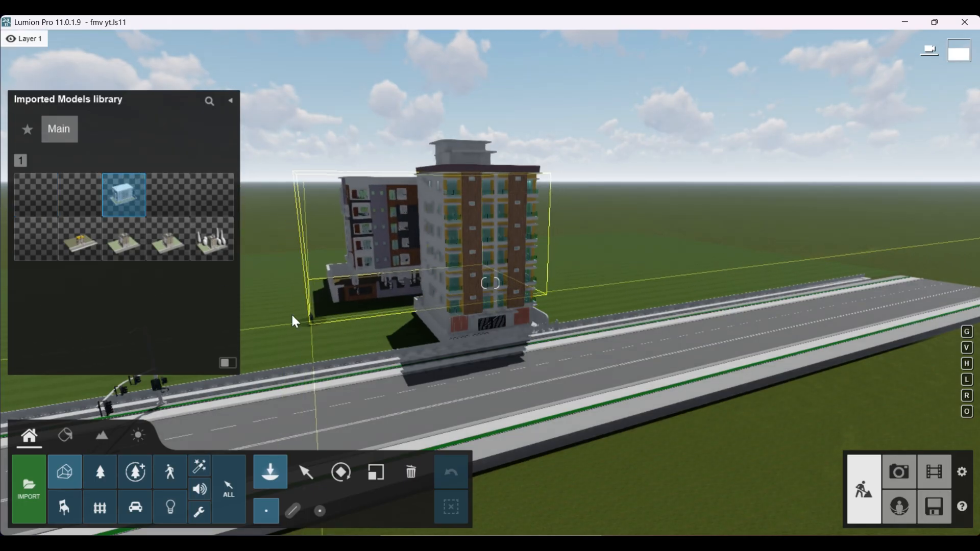
scroll(367, 300, down, 6)
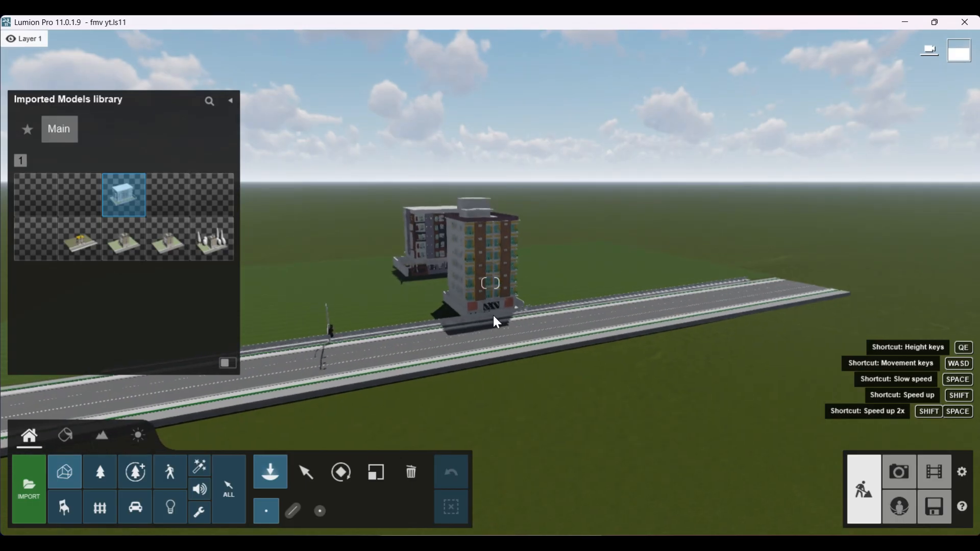
right_drag(493, 314, 449, 313)
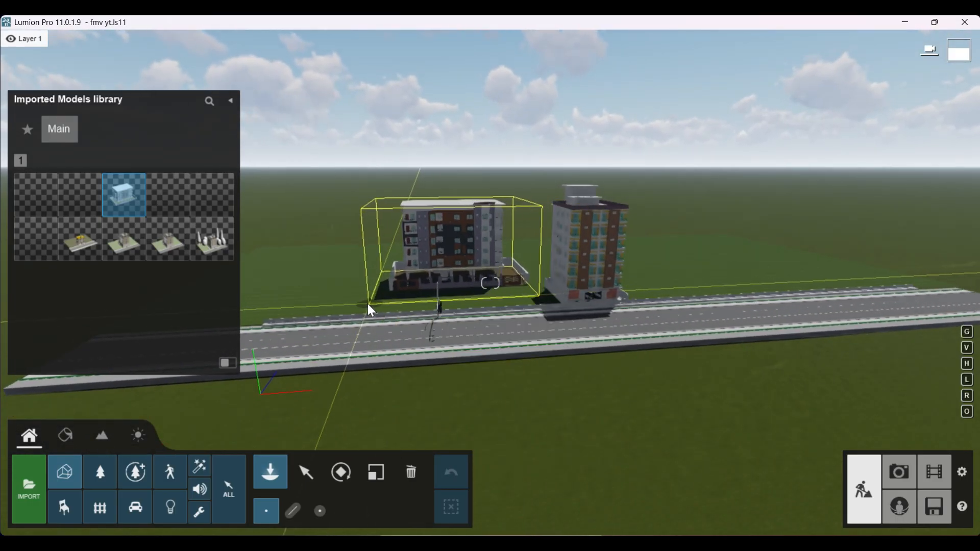
click(368, 304)
scroll(367, 305, up, 2)
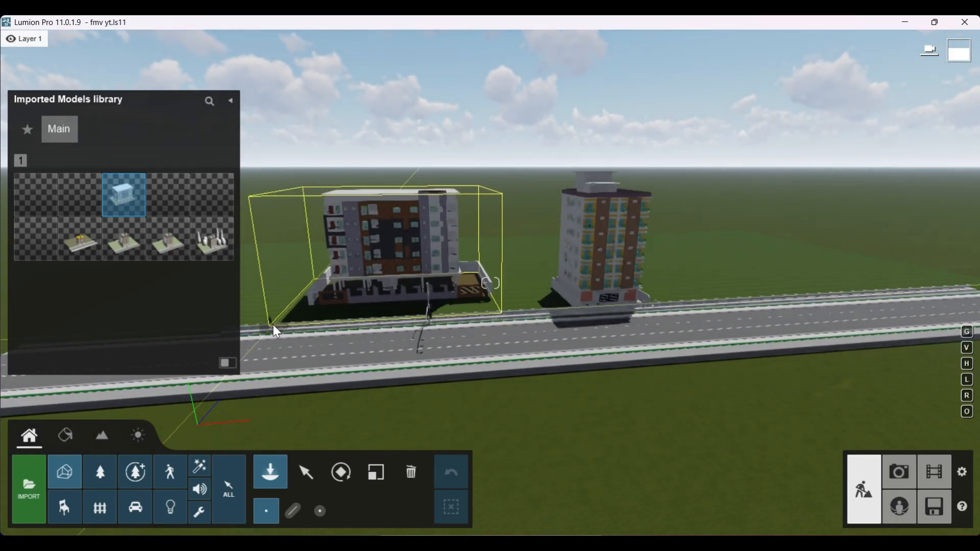
scroll(452, 314, down, 1)
scroll(453, 313, down, 3)
right_drag(446, 312, 388, 289)
scroll(415, 290, up, 4)
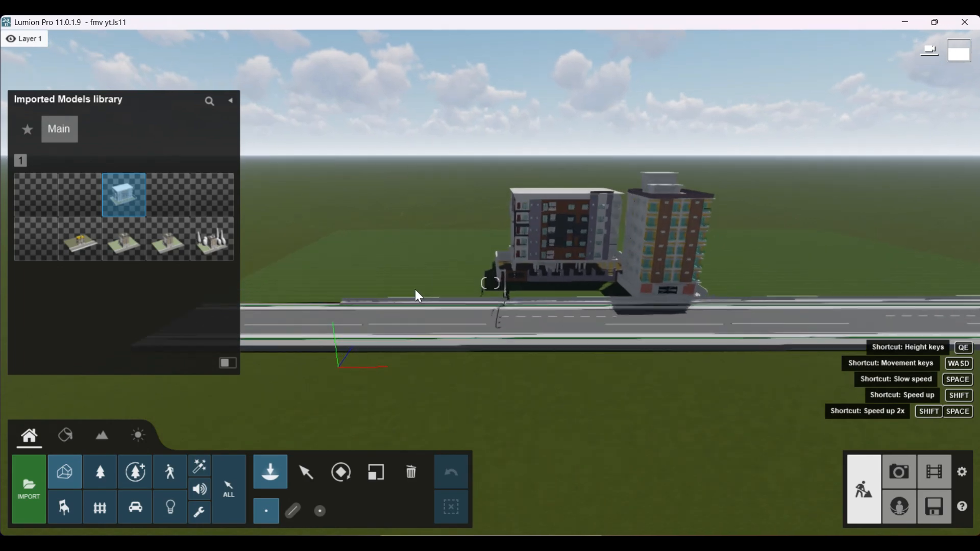
scroll(432, 289, up, 5)
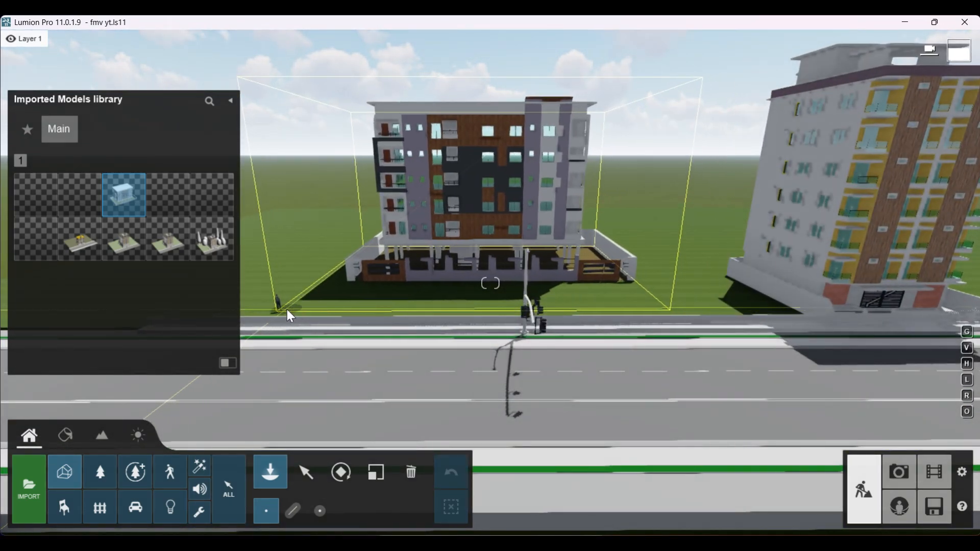
scroll(294, 312, down, 4)
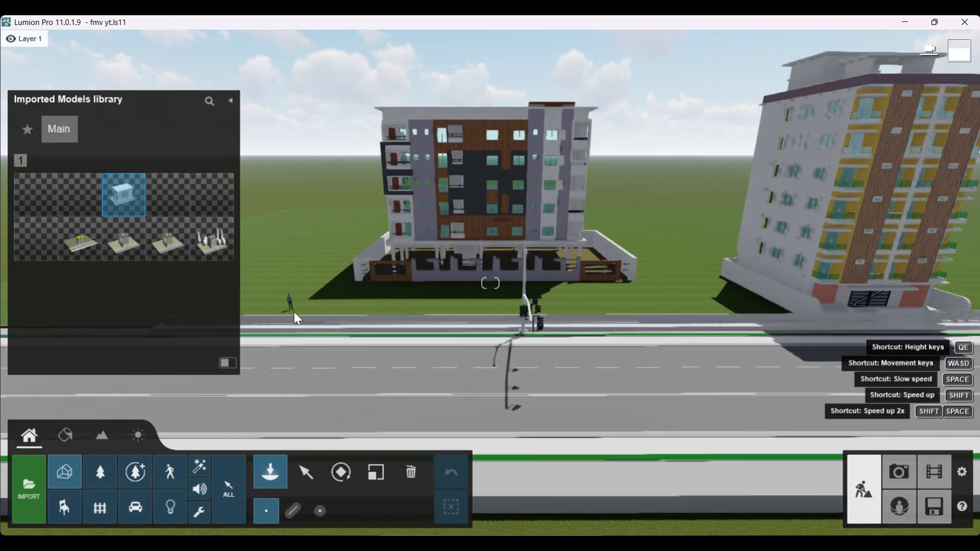
scroll(297, 313, up, 2)
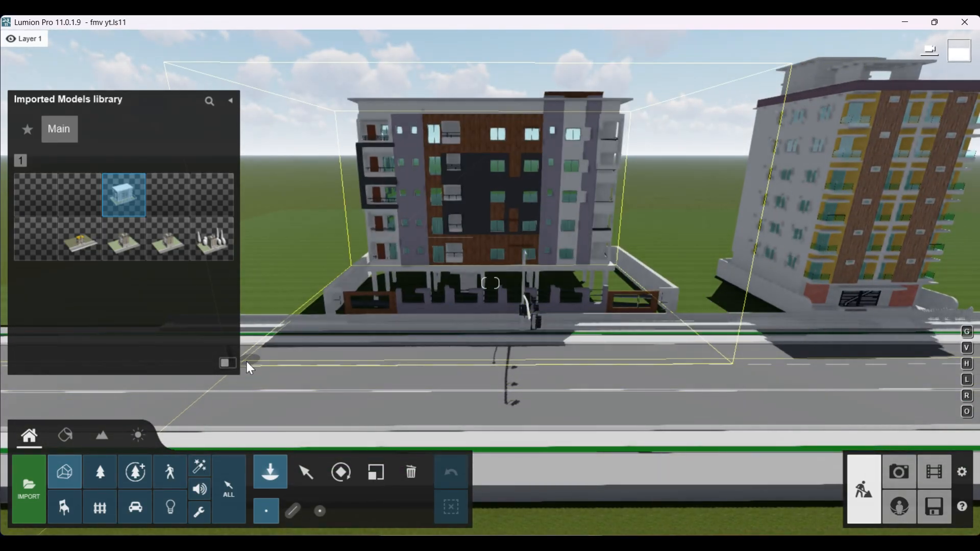
click(247, 349)
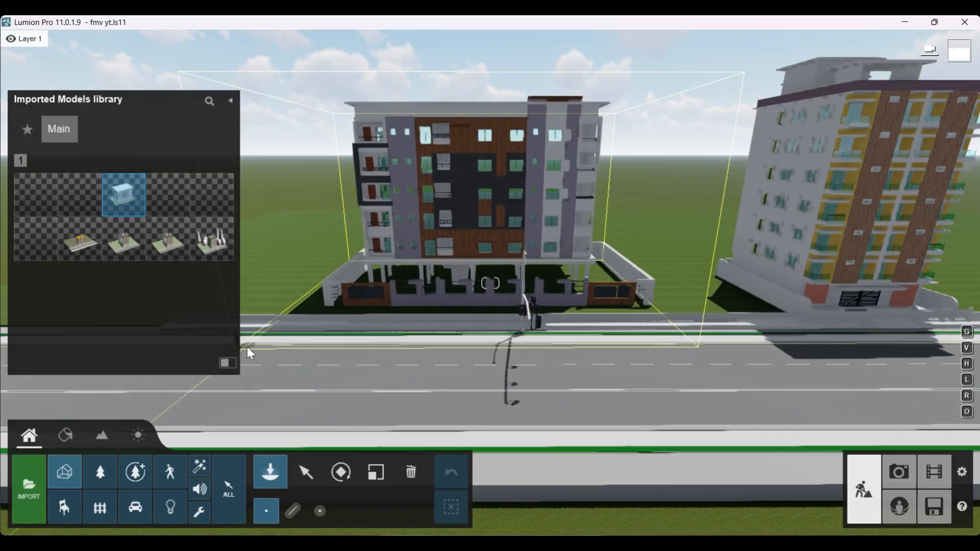
right_drag(645, 341, 371, 316)
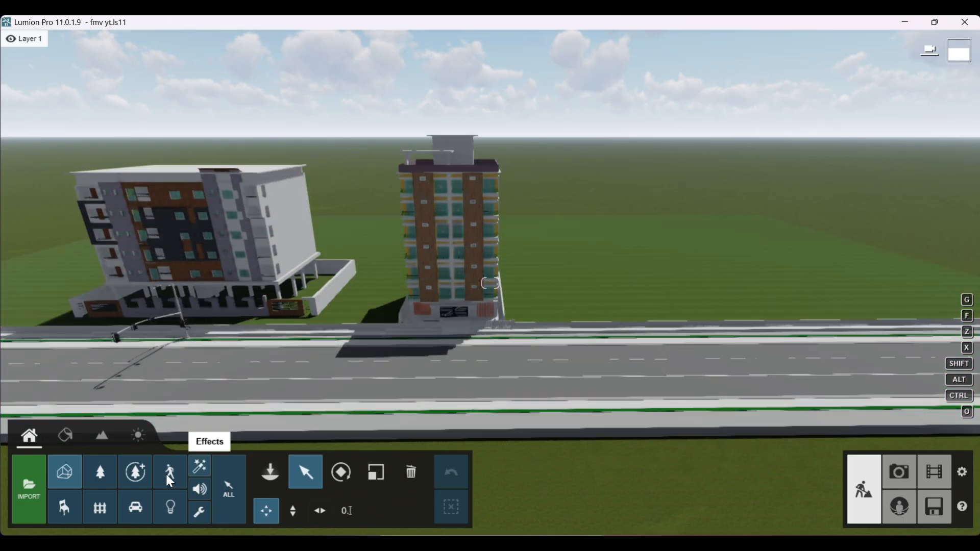
Step: Browse the Nature library's tree and plant categories, including conifers, palms and leaf plants
click(100, 477)
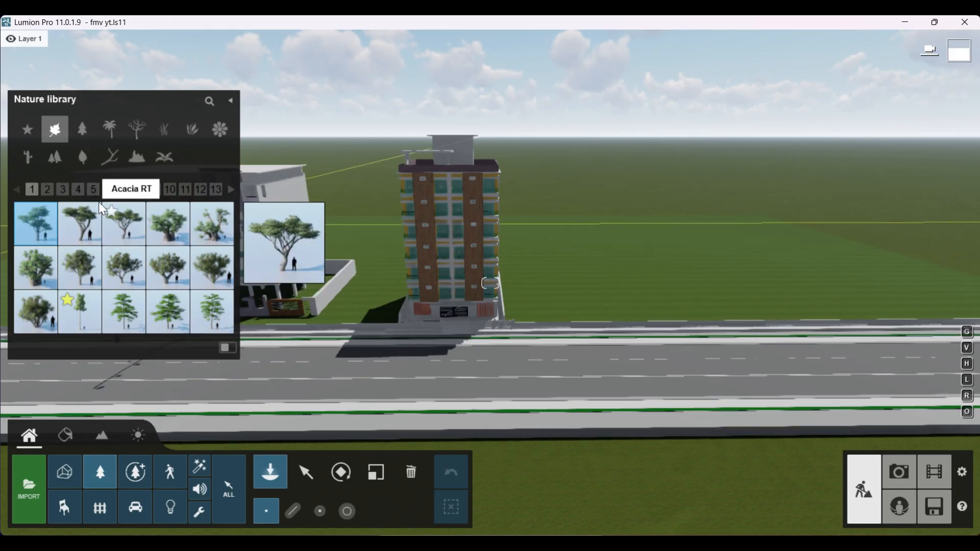
click(82, 130)
click(117, 131)
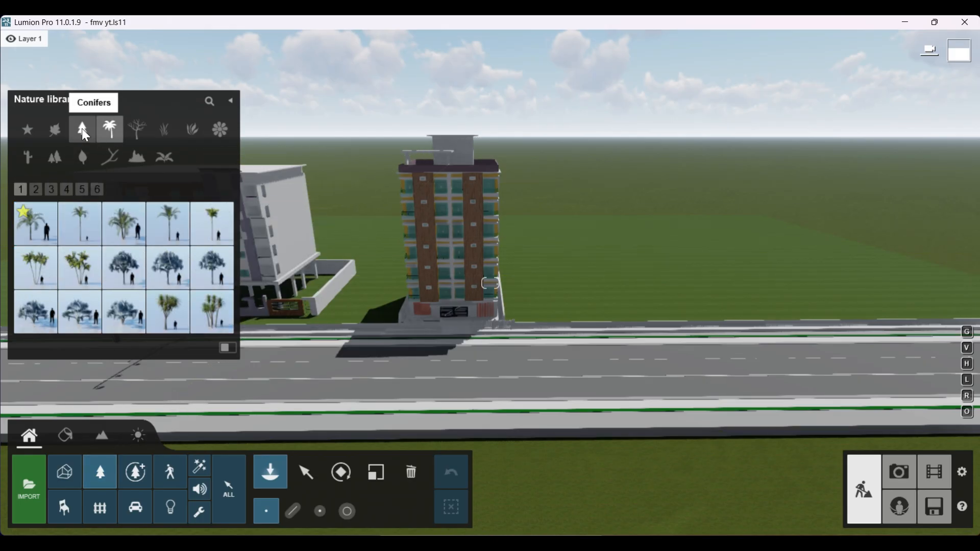
click(82, 132)
click(55, 129)
click(53, 157)
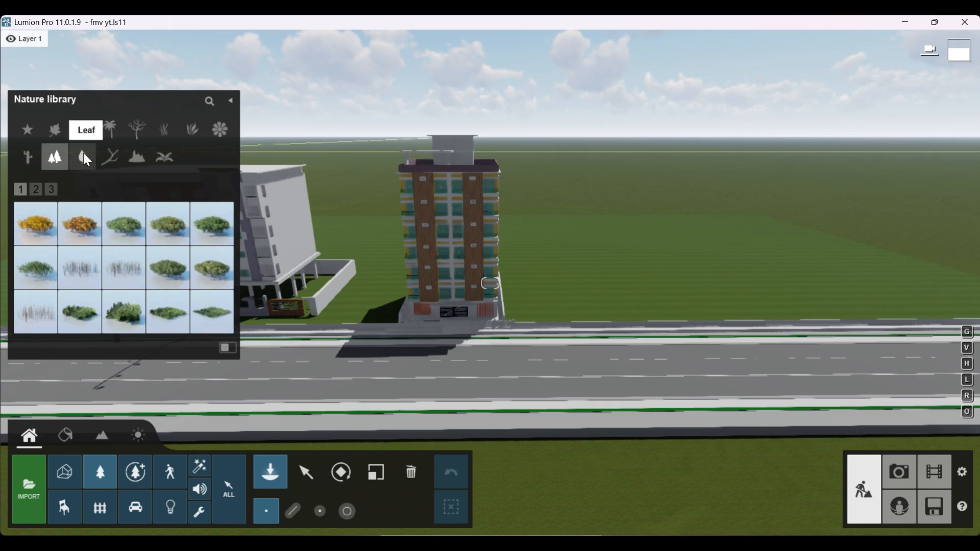
click(84, 157)
Step: Place Acacia3 RT trees on the grass across the road and as a group beside the tower
click(54, 130)
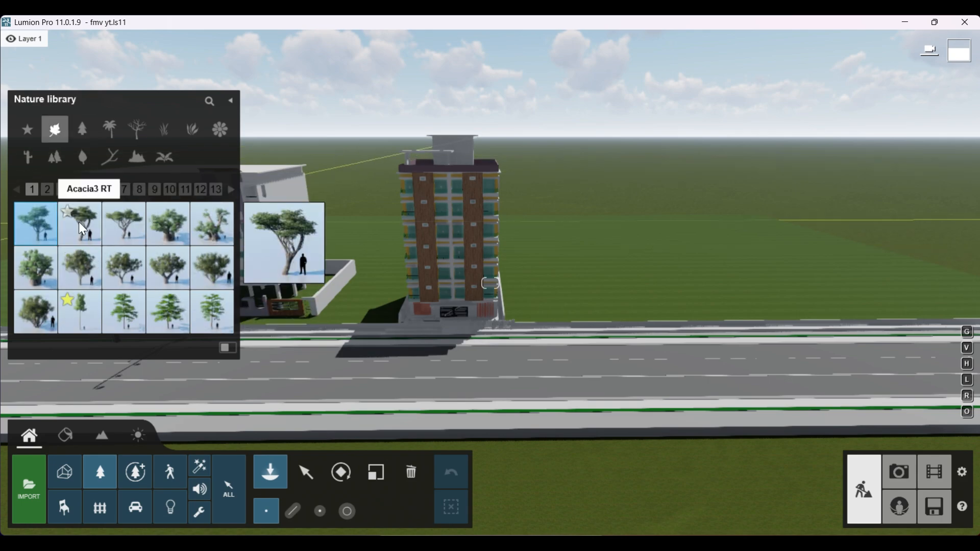
click(88, 231)
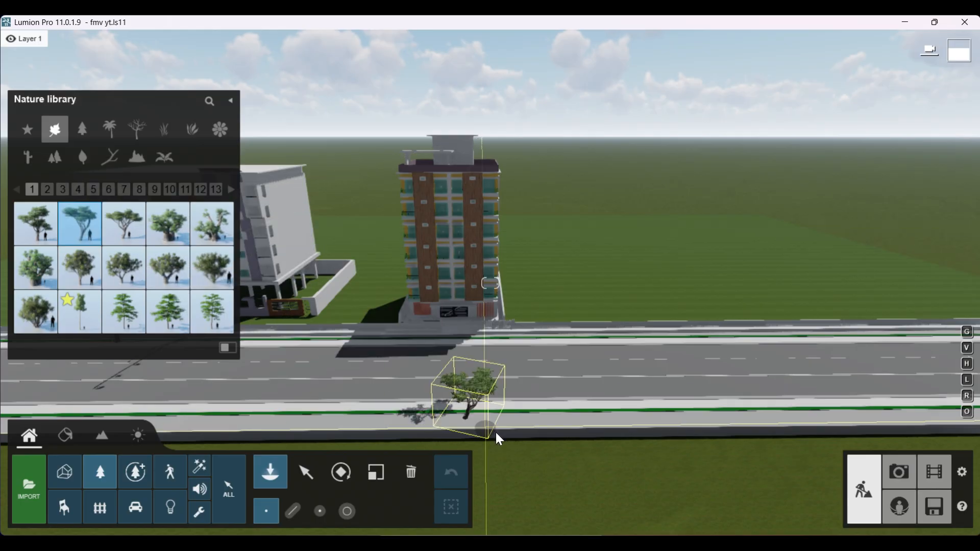
click(568, 484)
click(633, 485)
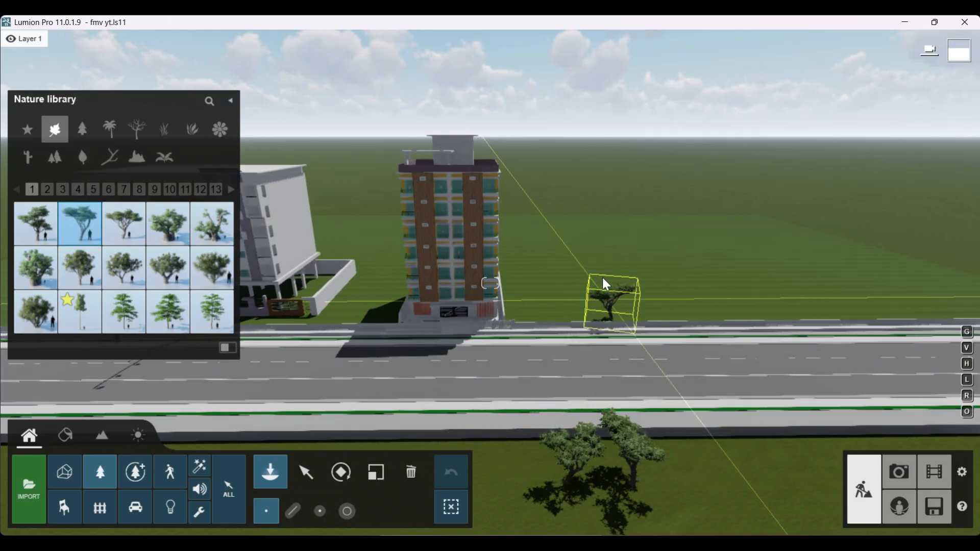
click(603, 291)
click(531, 292)
click(565, 300)
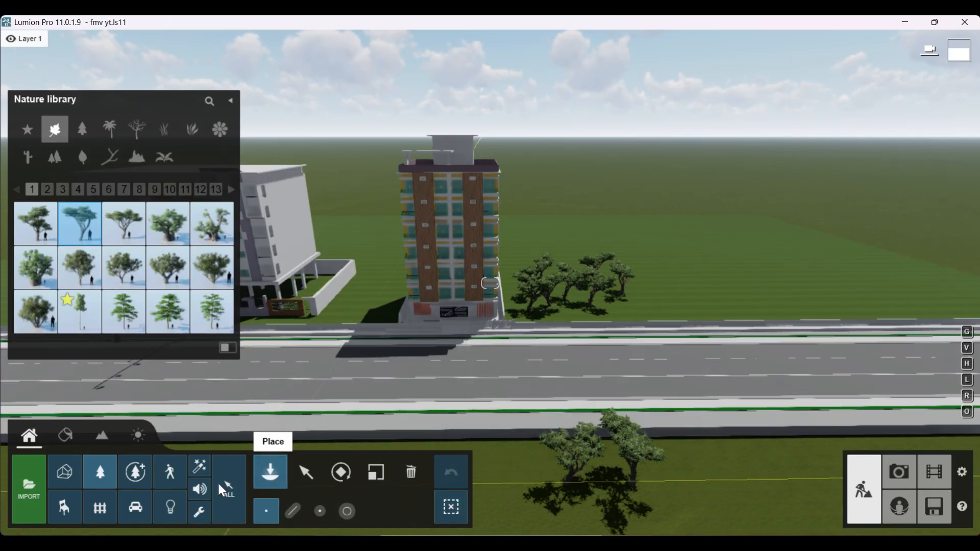
Step: Move the Acacia3 RT tree nearest the tower onto the road and adjust its green selection hue
click(306, 472)
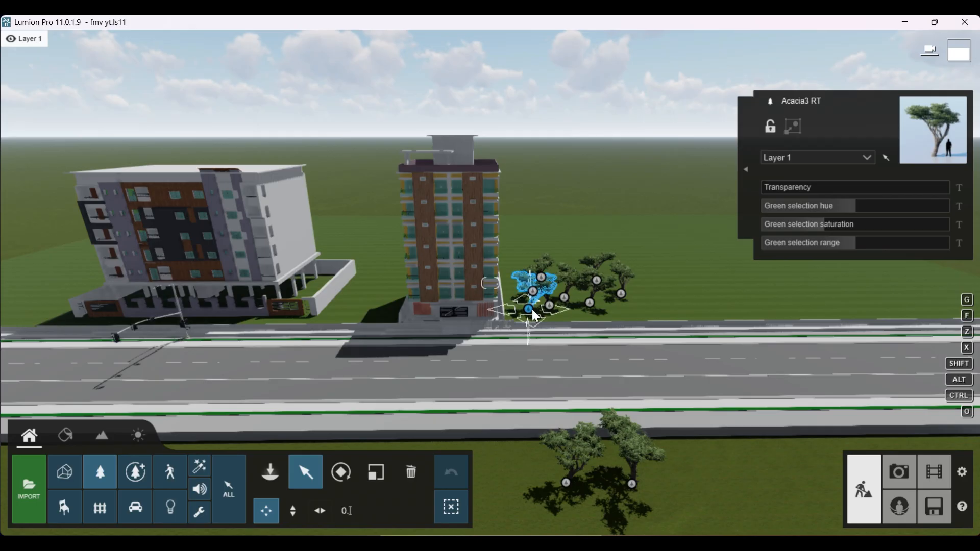
mouse_move(532, 310)
mouse_down()
mouse_move(534, 195)
mouse_move(539, 241)
mouse_move(614, 261)
mouse_move(470, 316)
mouse_move(519, 337)
mouse_move(535, 306)
mouse_up()
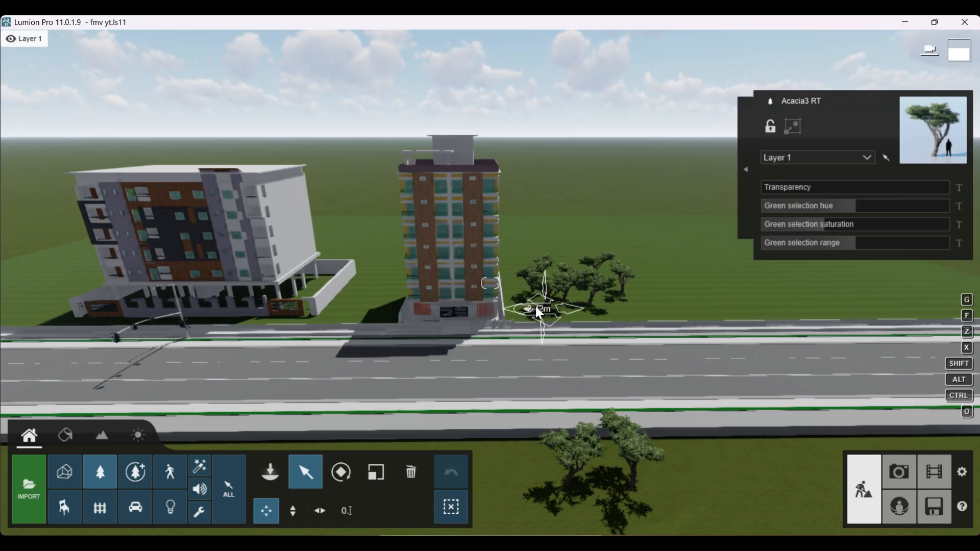
drag(531, 353, 572, 383)
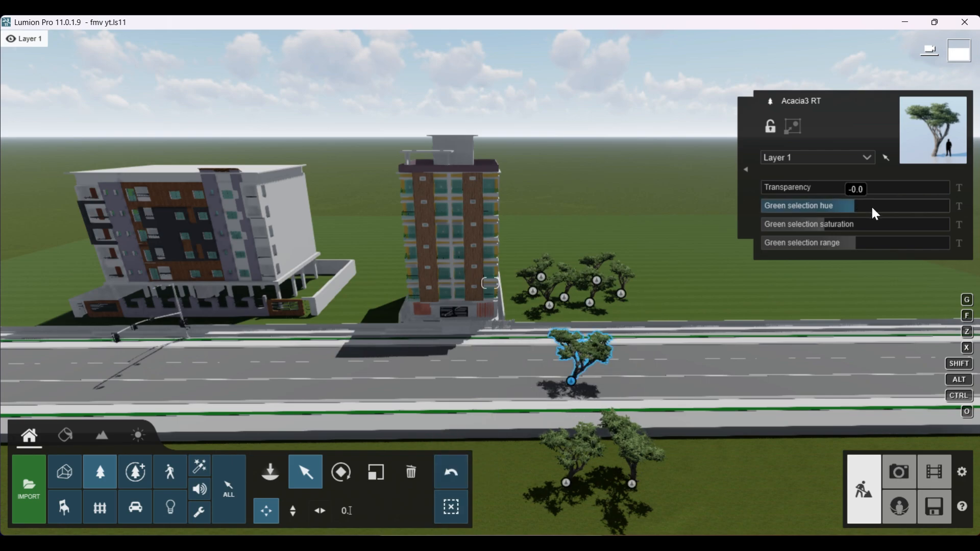
drag(921, 204, 814, 207)
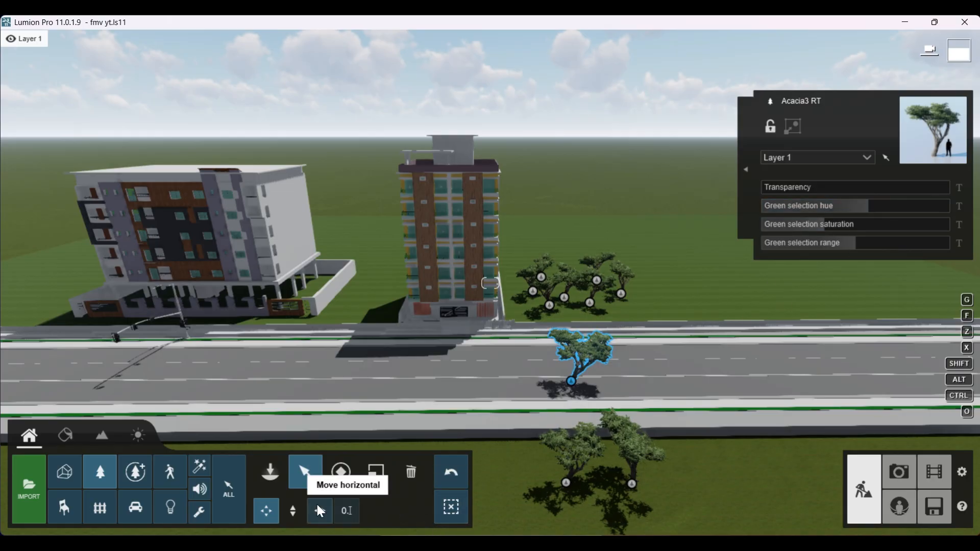
Step: Delete the Acacia3 RT tree on the road and all the trees beside the tower and across the road
click(416, 468)
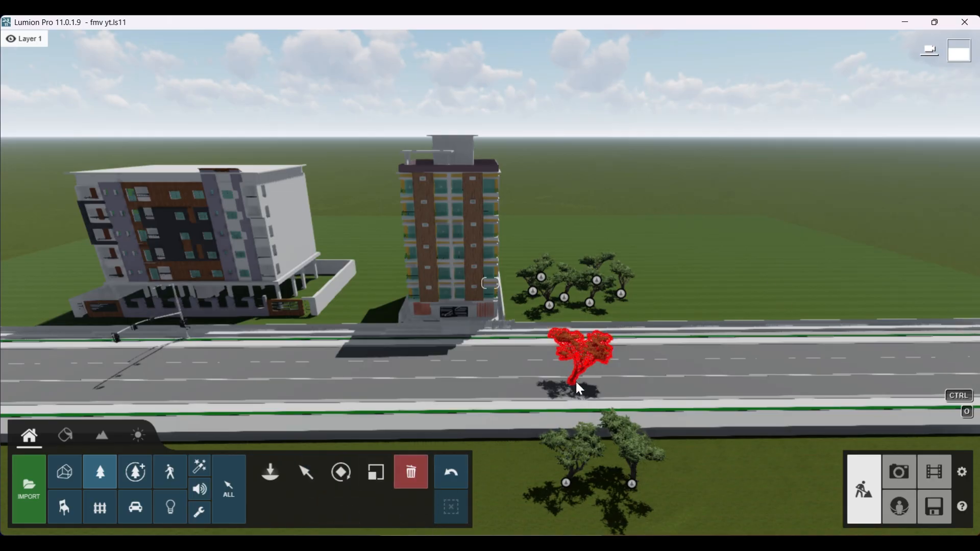
click(574, 380)
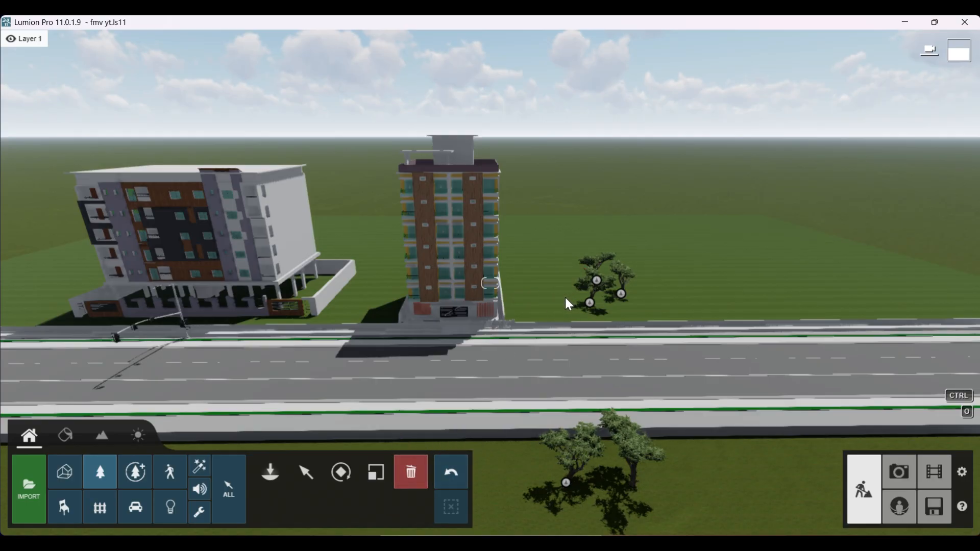
click(621, 294)
click(631, 484)
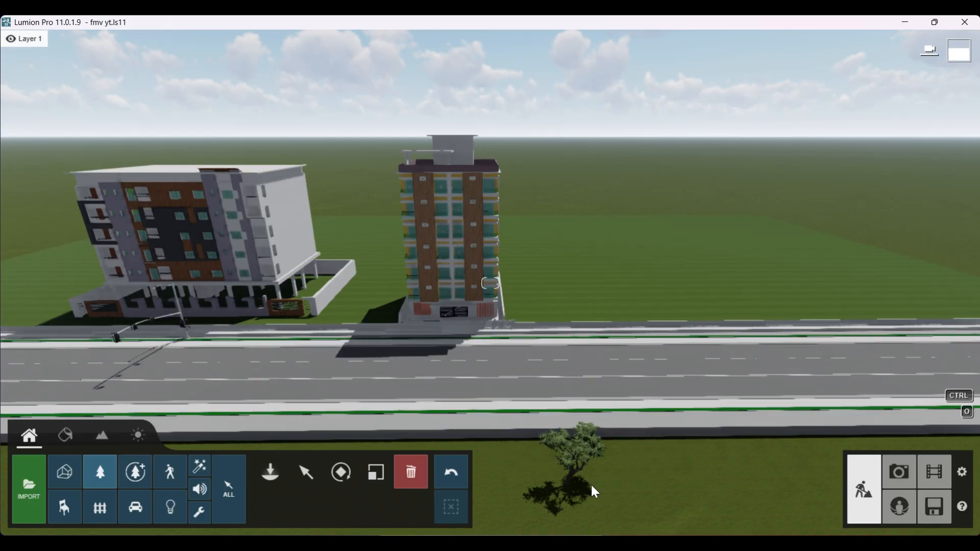
click(570, 490)
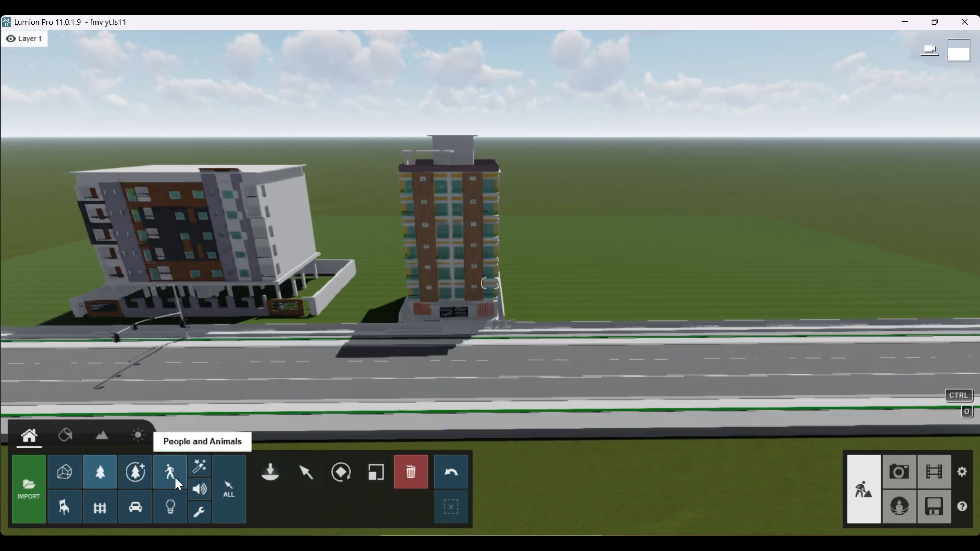
Step: Browse the tree pages of the Fine-detail Nature library
click(135, 472)
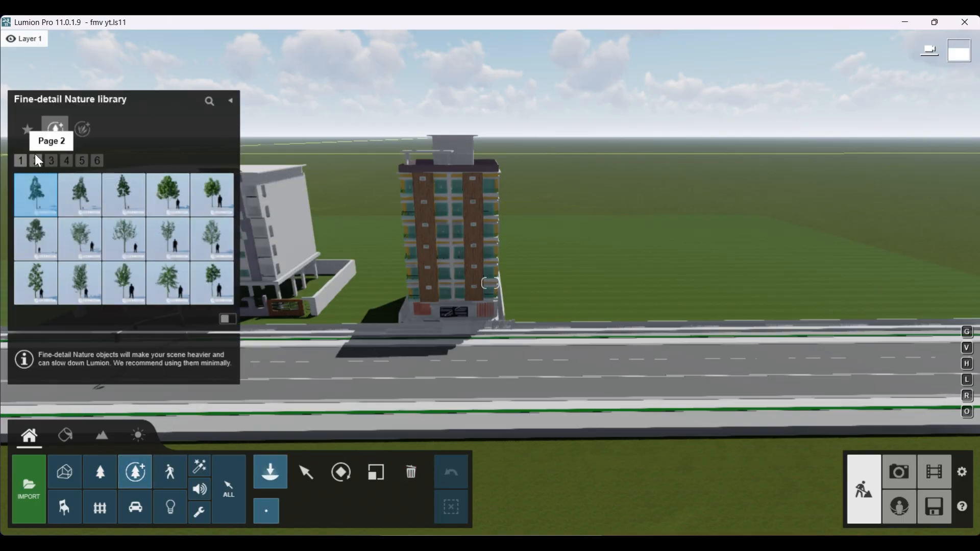
click(67, 160)
click(52, 160)
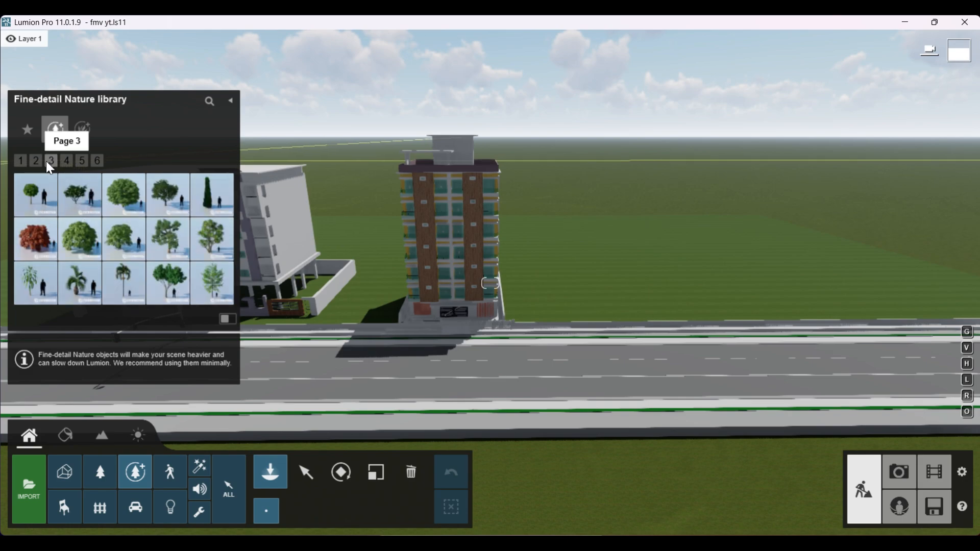
click(36, 160)
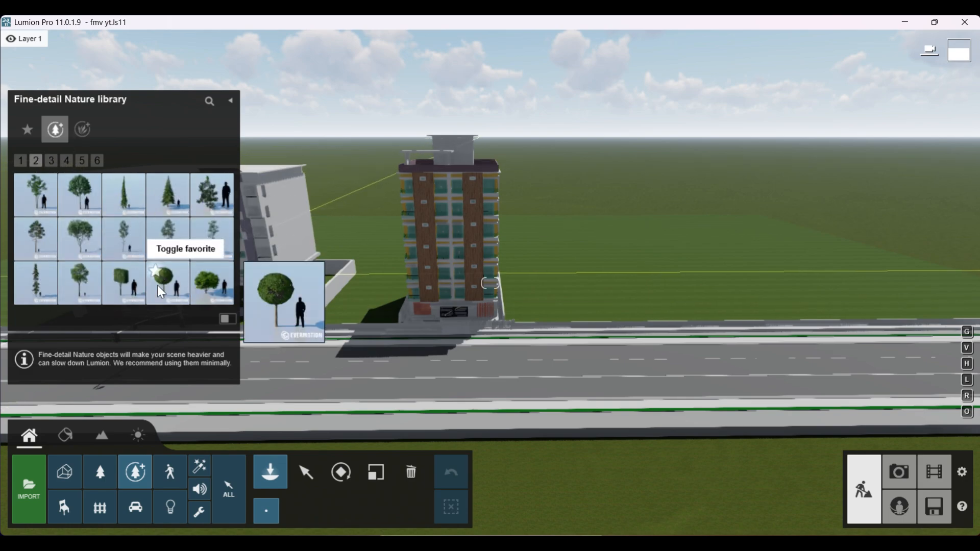
Step: Browse the People and Animals library, including men, women, children, silhouettes, marine life and farm animals
click(168, 470)
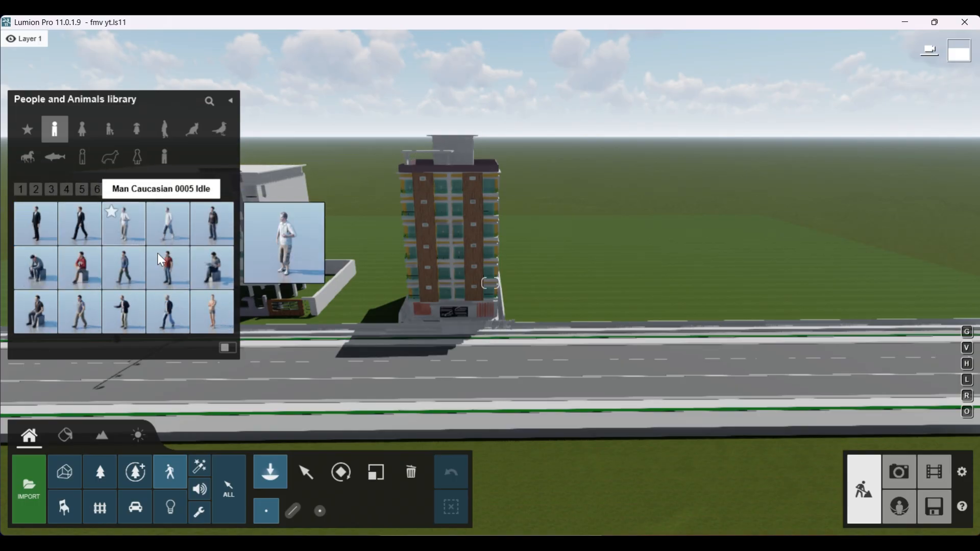
click(136, 236)
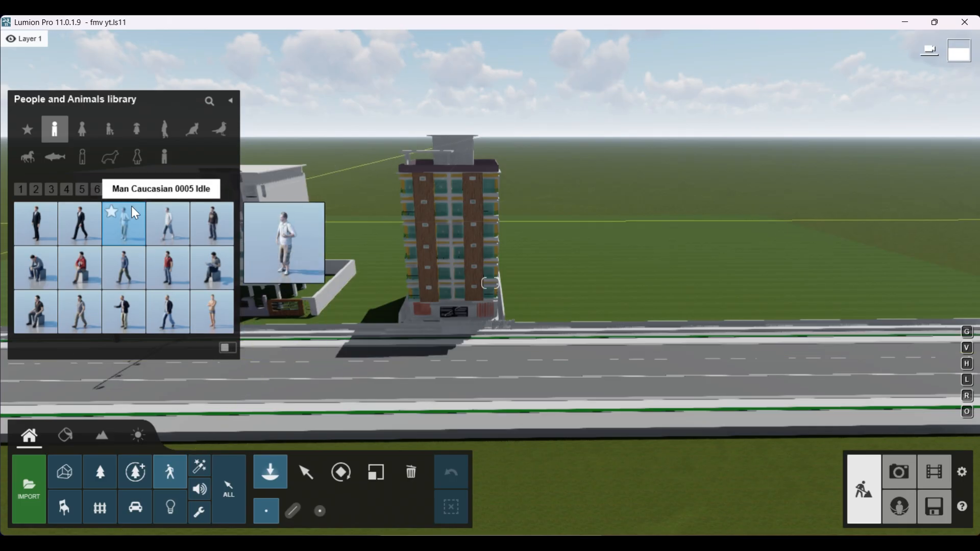
click(107, 130)
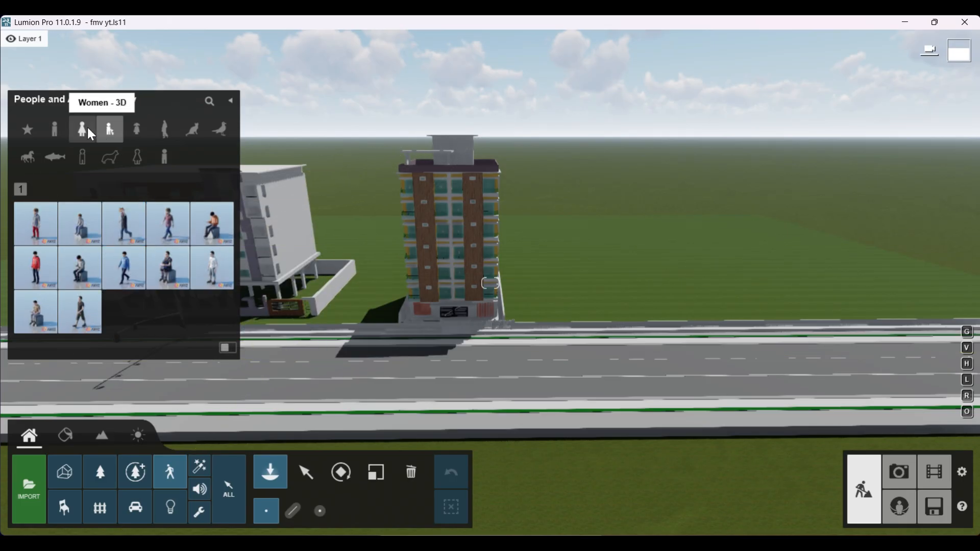
click(89, 133)
click(110, 156)
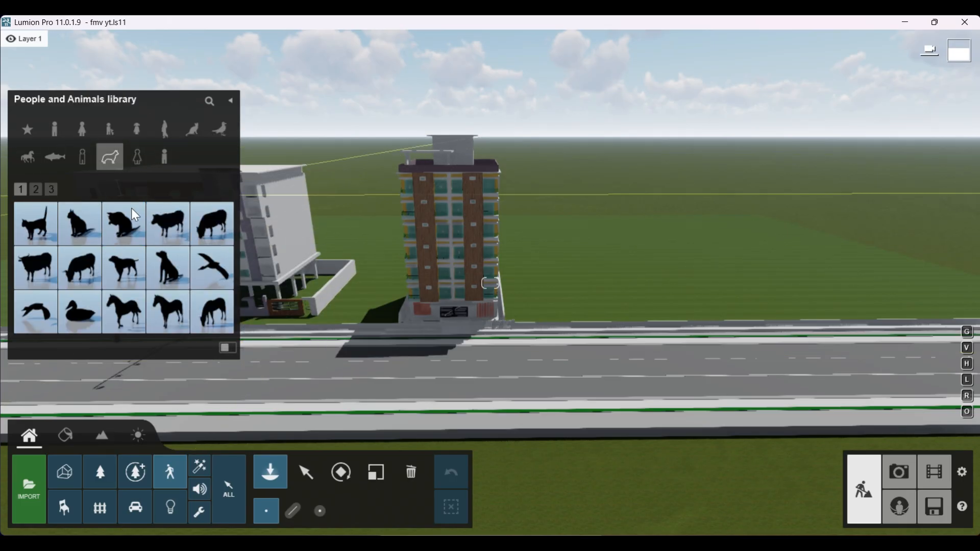
click(83, 159)
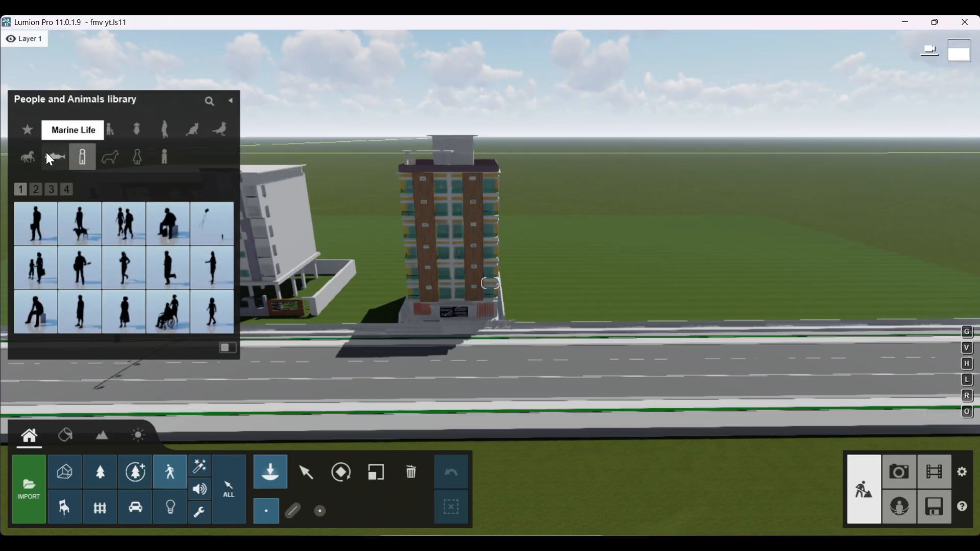
click(53, 157)
click(28, 156)
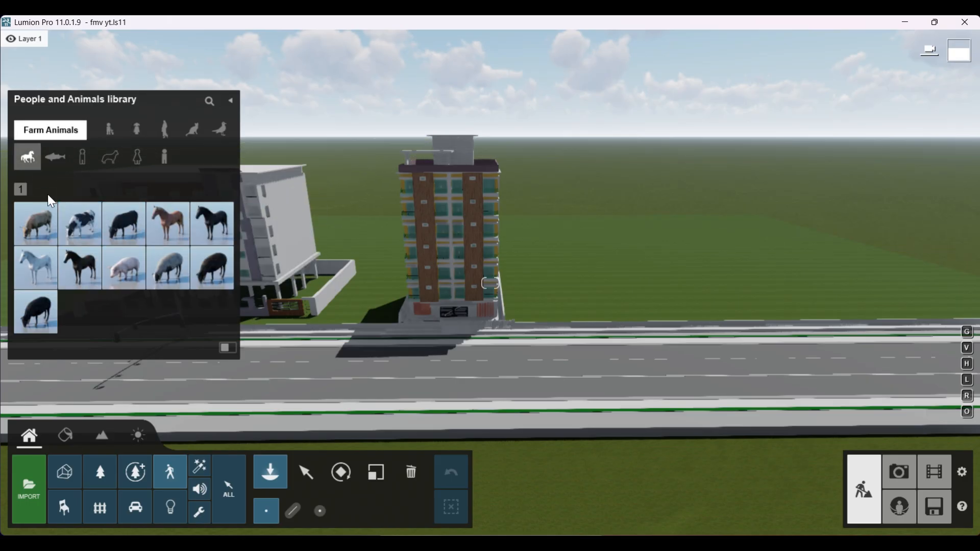
click(77, 262)
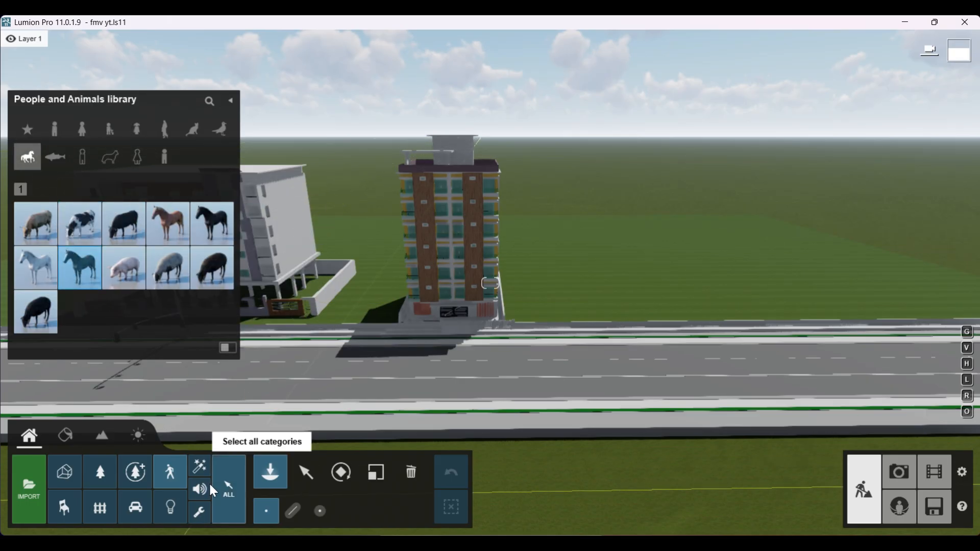
Step: Browse the Indoor library's pages of chairs, benches and other seating
click(65, 510)
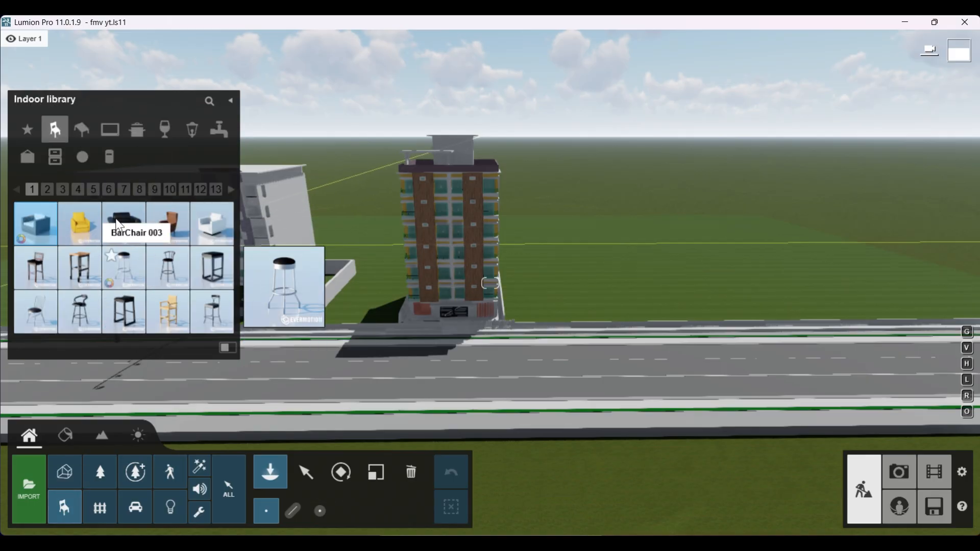
click(62, 190)
click(77, 190)
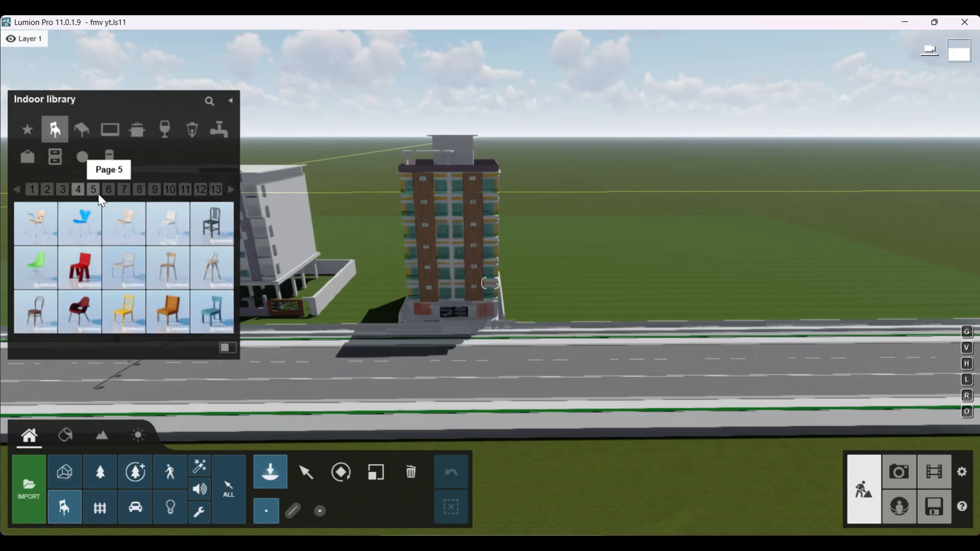
click(94, 191)
click(108, 190)
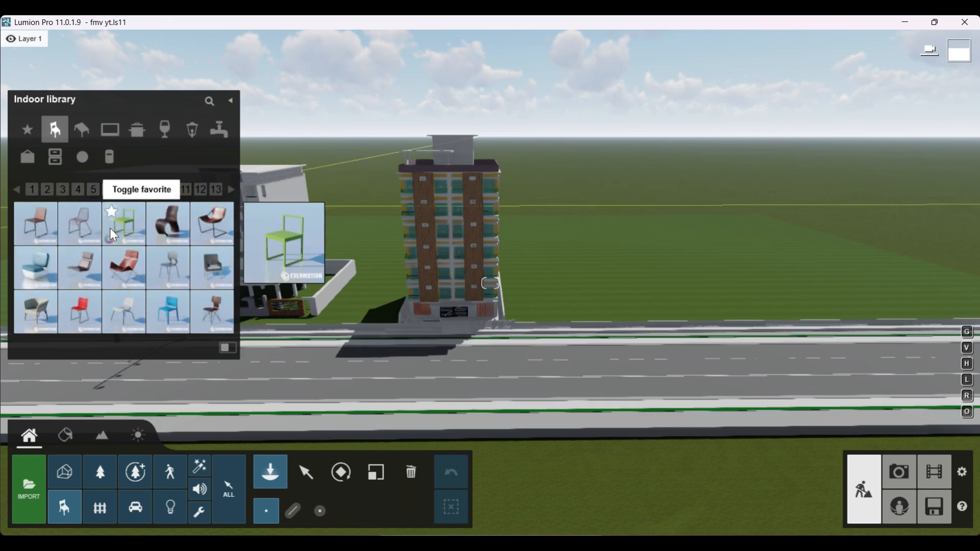
click(155, 189)
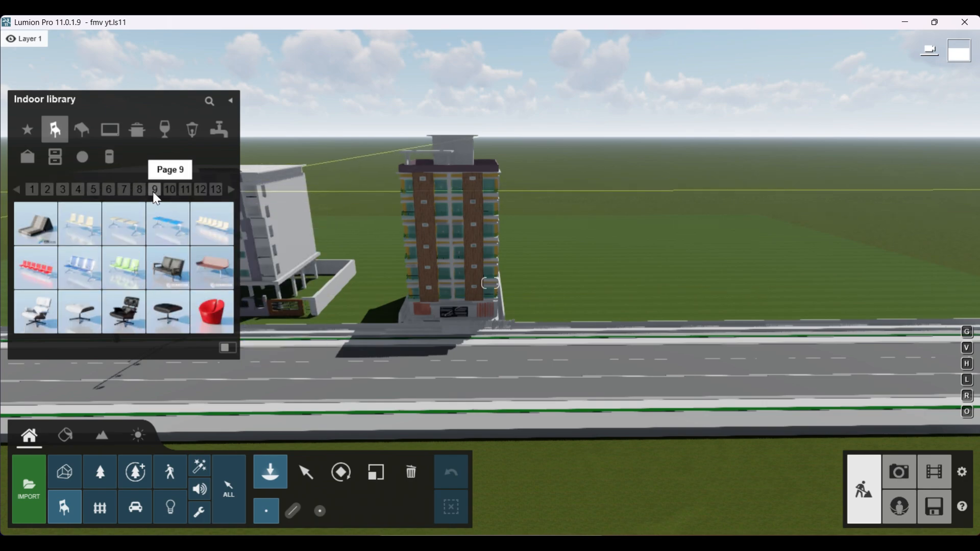
click(170, 189)
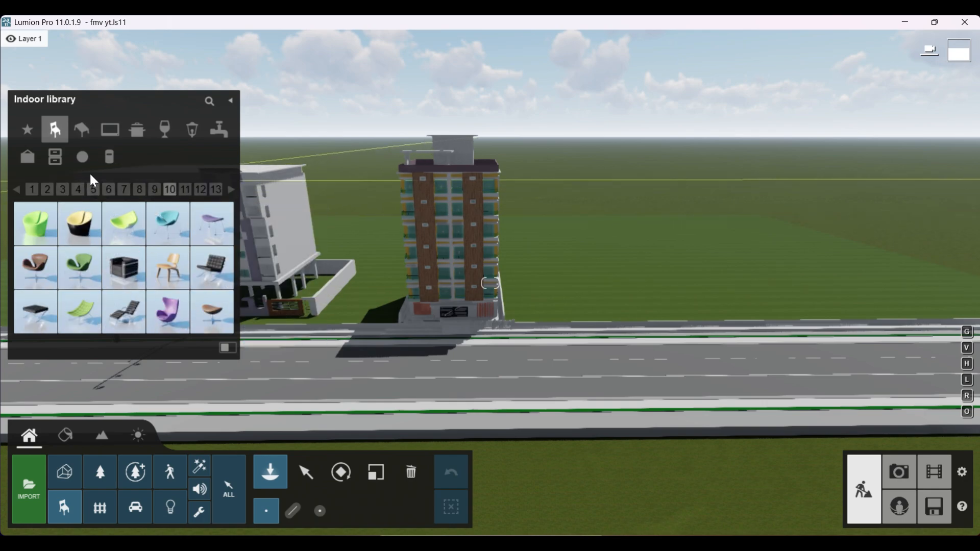
click(84, 132)
Step: Place two cars from the Transport library on the road in front of the tower, and delete them
click(137, 506)
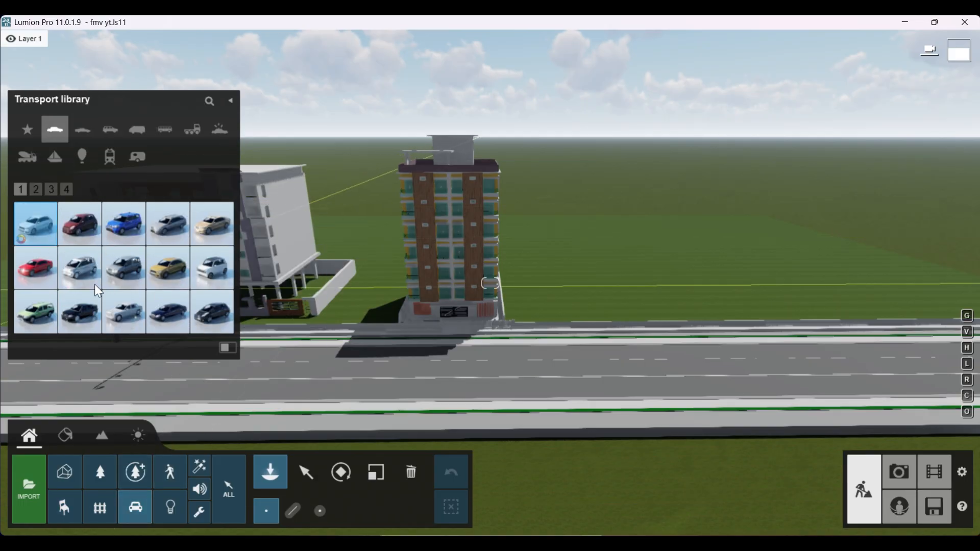
click(83, 269)
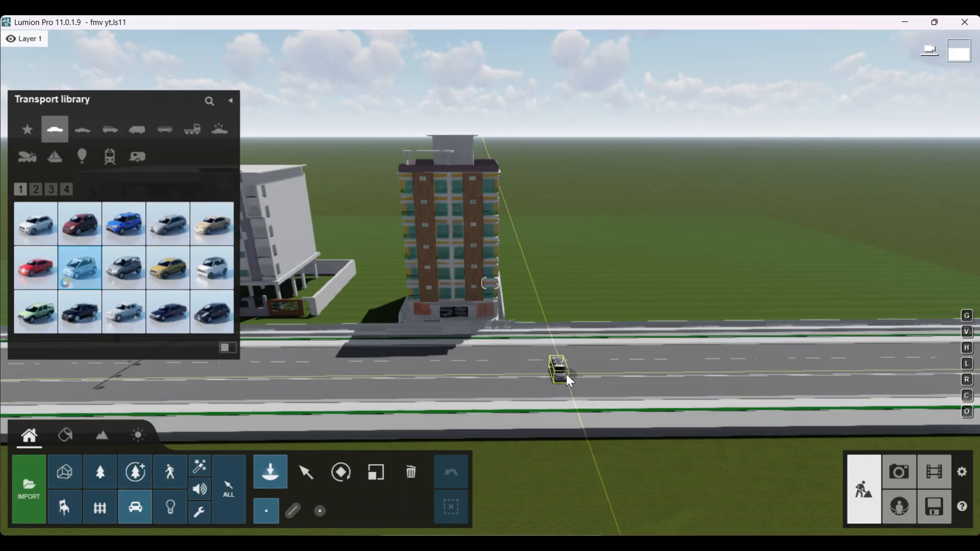
click(567, 373)
click(474, 370)
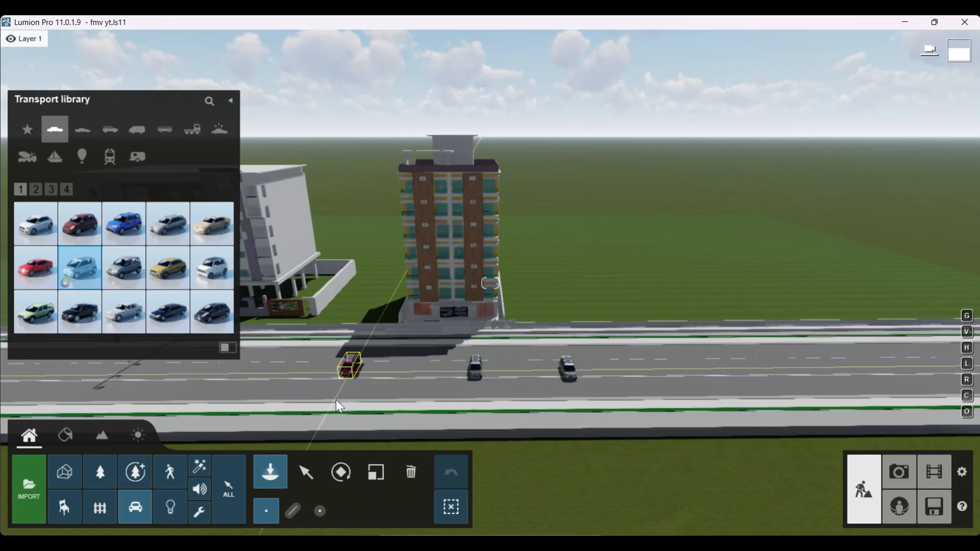
click(413, 476)
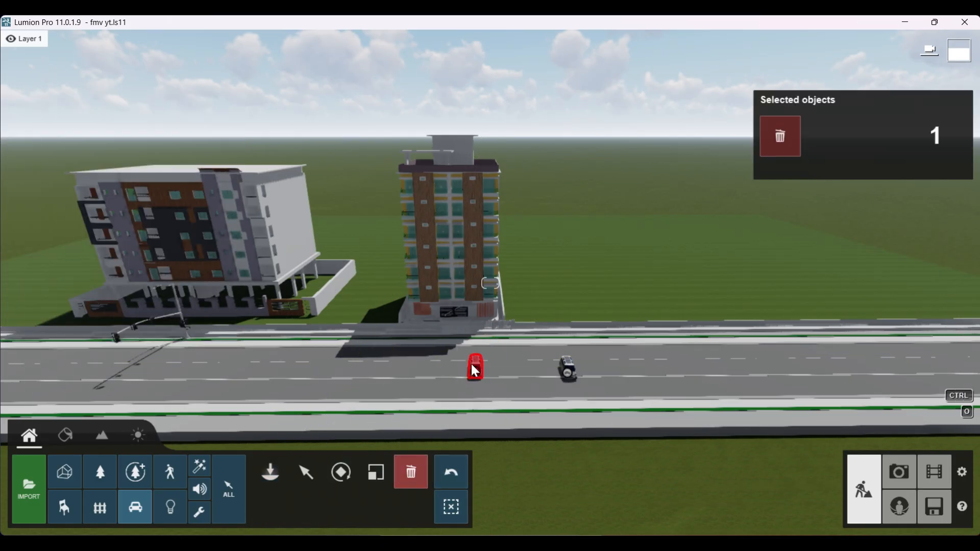
click(475, 370)
Step: Select the tower's Glass_Safety_01 window and balcony glass for material editing and open the indoor glass materials for it
scroll(465, 377, up, 4)
right_drag(465, 377, 418, 374)
scroll(410, 353, up, 3)
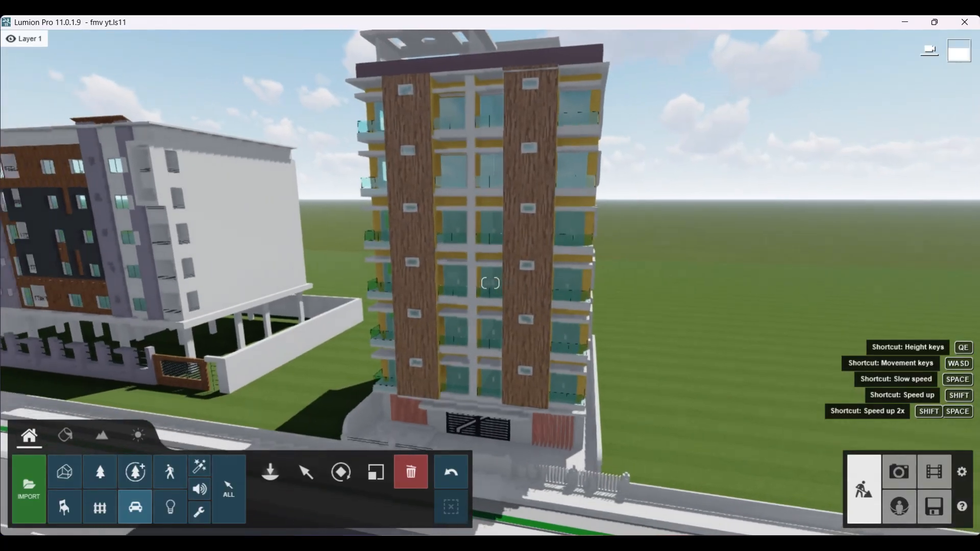
scroll(417, 375, up, 2)
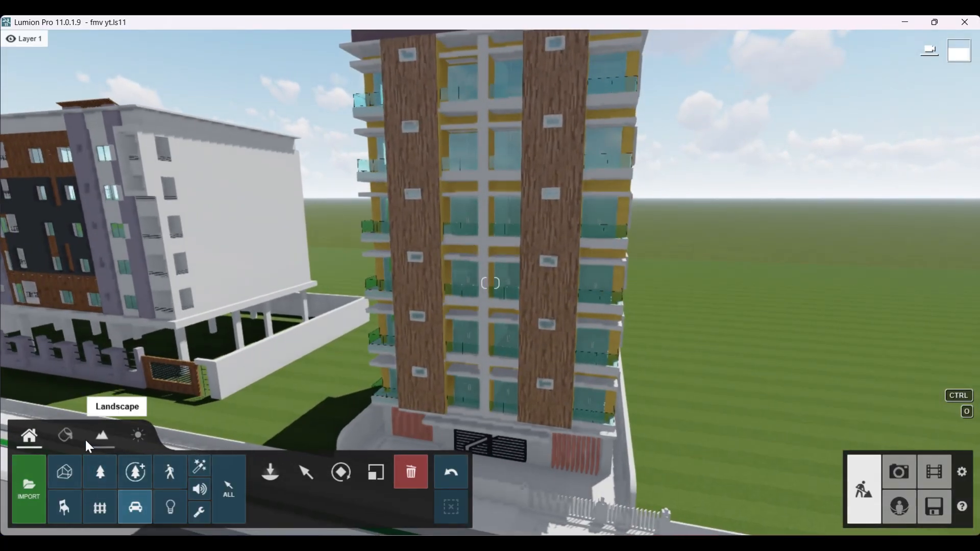
click(70, 442)
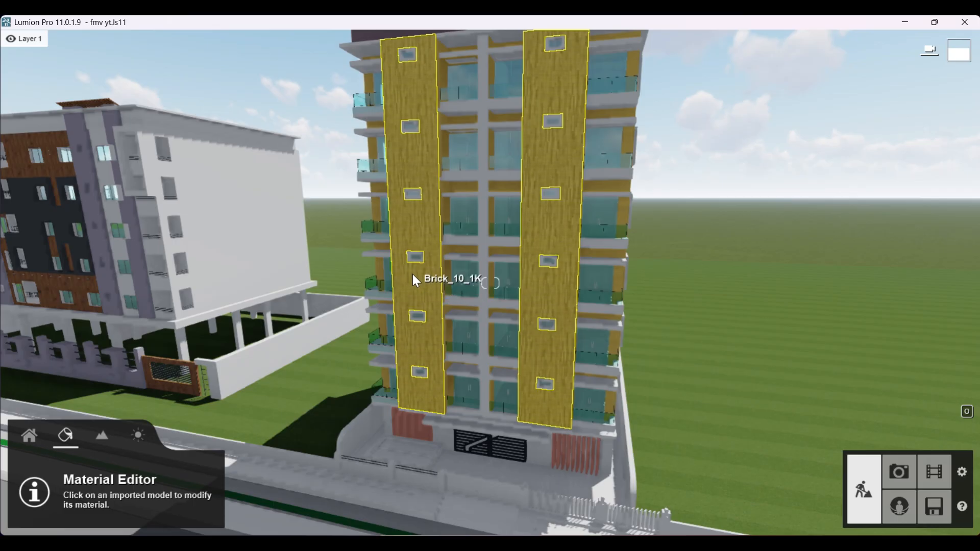
scroll(472, 284, up, 2)
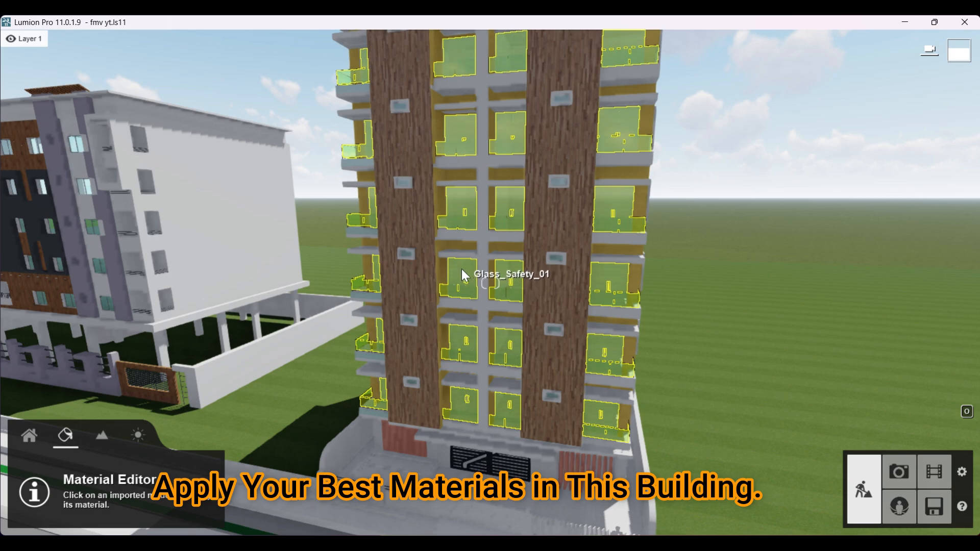
click(466, 271)
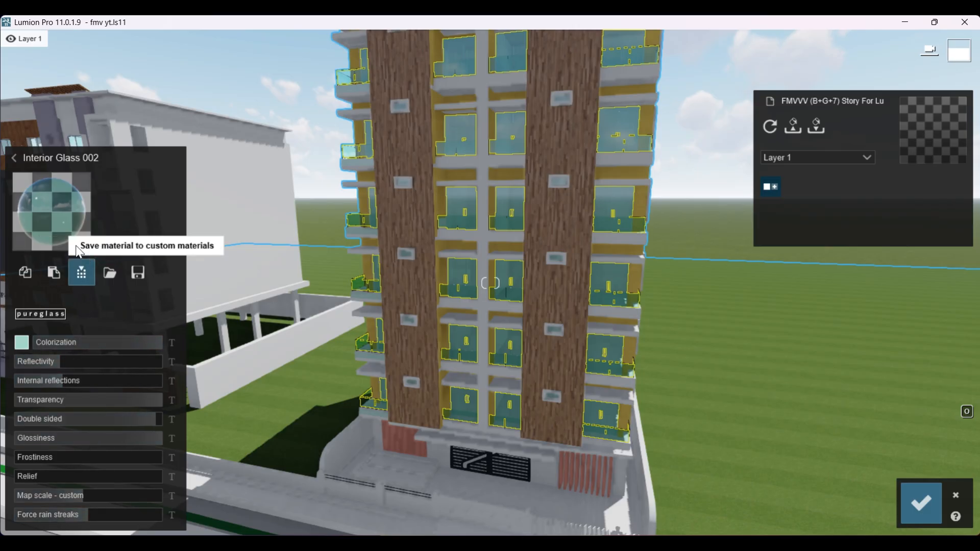
click(52, 208)
key(s)
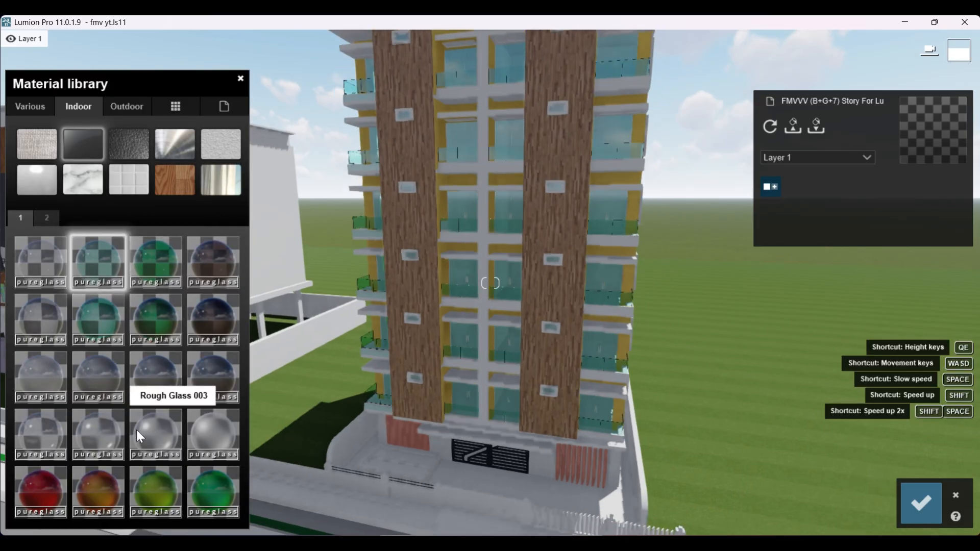
Step: Compare the green and dark interior glass materials on the tower's glazing and apply Interior Volume Glass 003
click(158, 314)
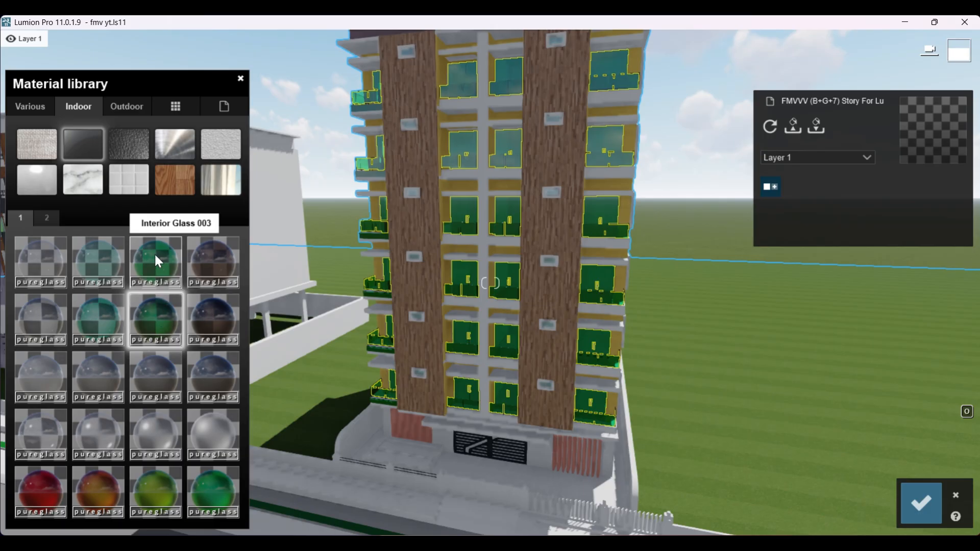
click(98, 313)
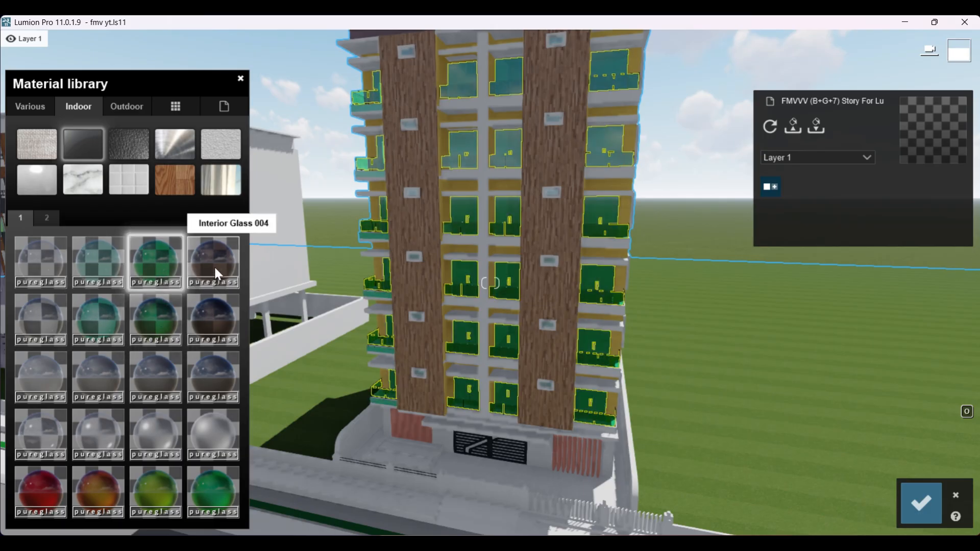
click(217, 327)
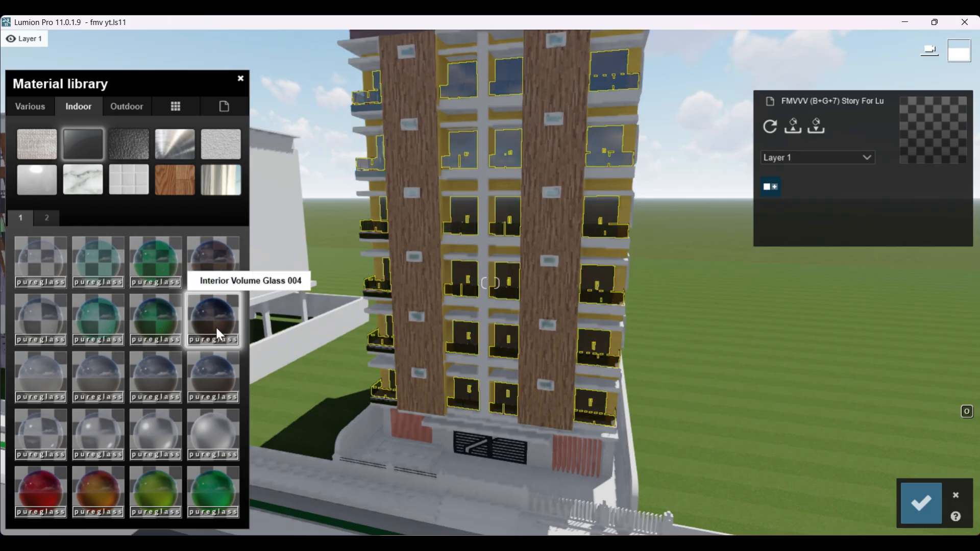
click(157, 318)
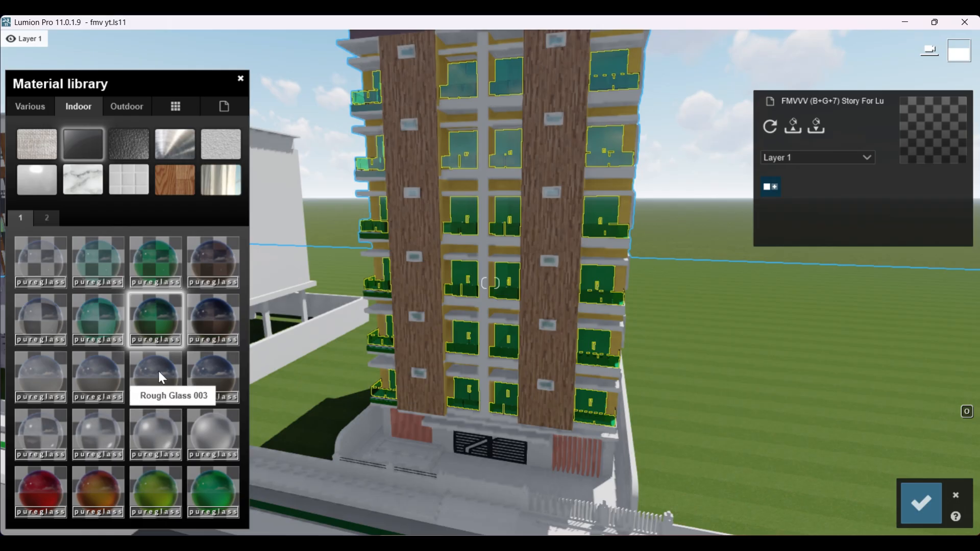
click(152, 312)
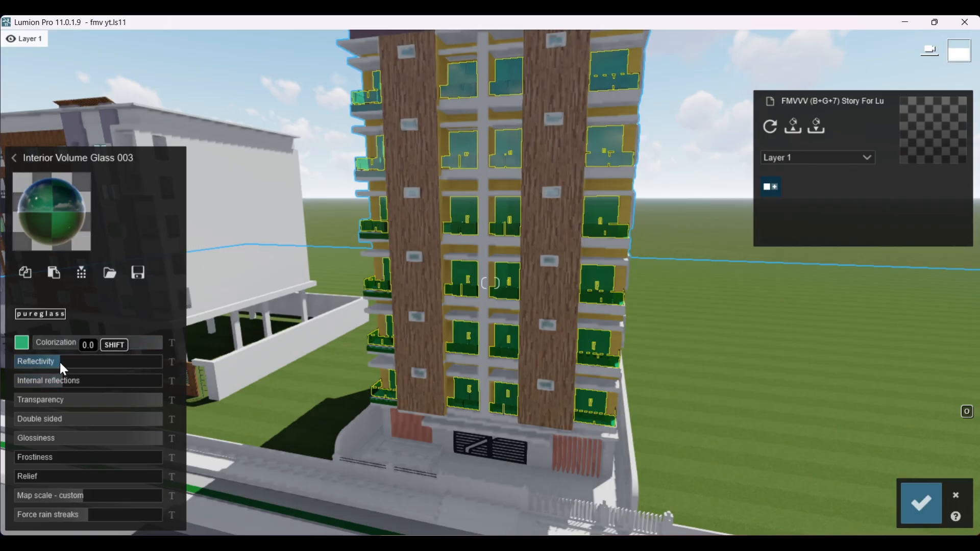
Step: Raise the reflectivity of the tower's Interior Volume Glass 003 slightly and check the whole facade
mouse_move(60, 361)
mouse_down()
mouse_move(95, 363)
mouse_move(68, 363)
mouse_up()
scroll(406, 409, down, 5)
right_drag(406, 409, 406, 394)
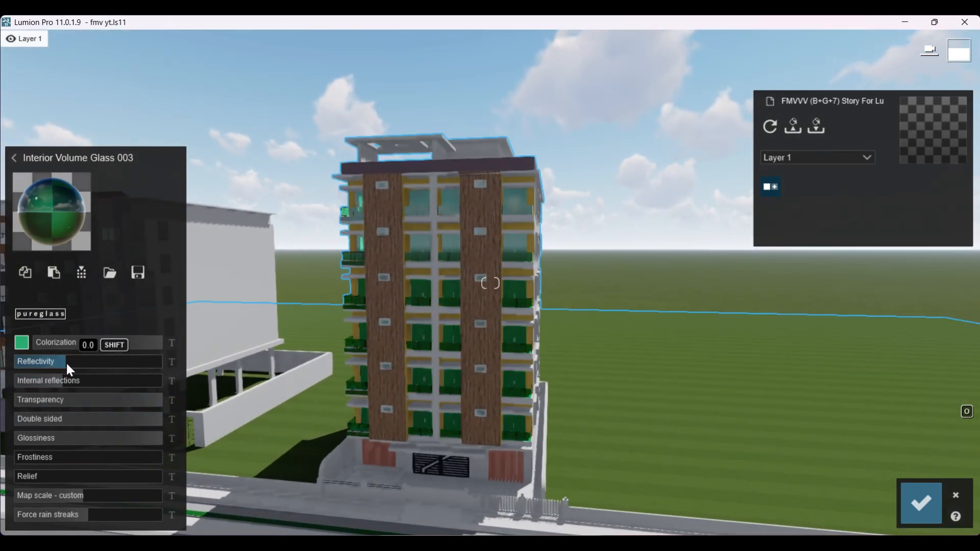
Step: Fine-tune the reflectivity of the tower's Interior Volume Glass 003 and slightly raise its internal reflections
mouse_move(68, 367)
mouse_down()
mouse_move(77, 367)
mouse_move(65, 367)
mouse_up()
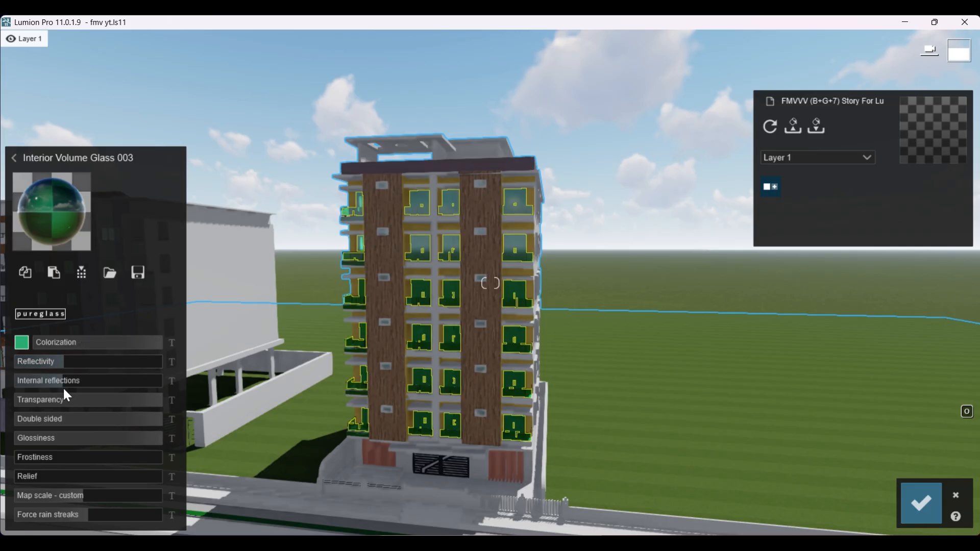
click(58, 381)
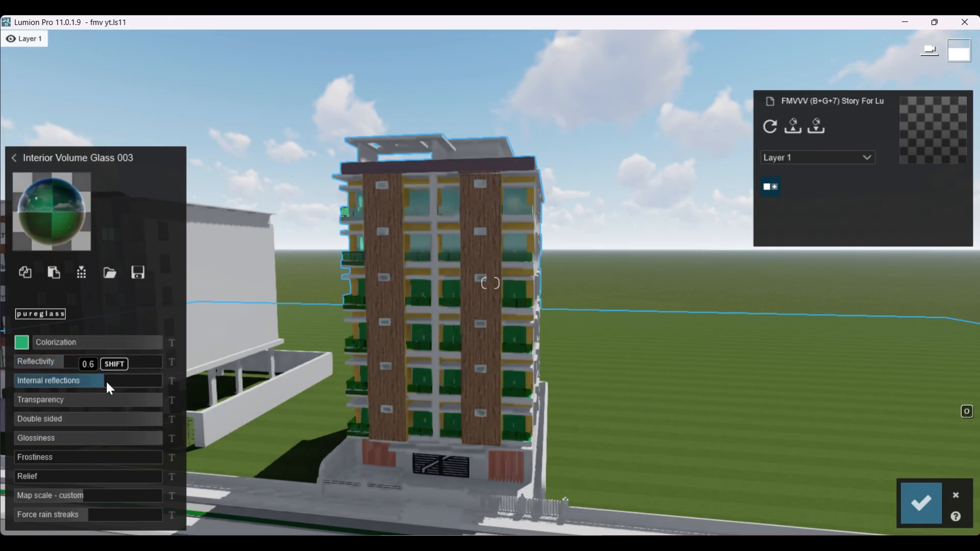
drag(87, 384, 75, 380)
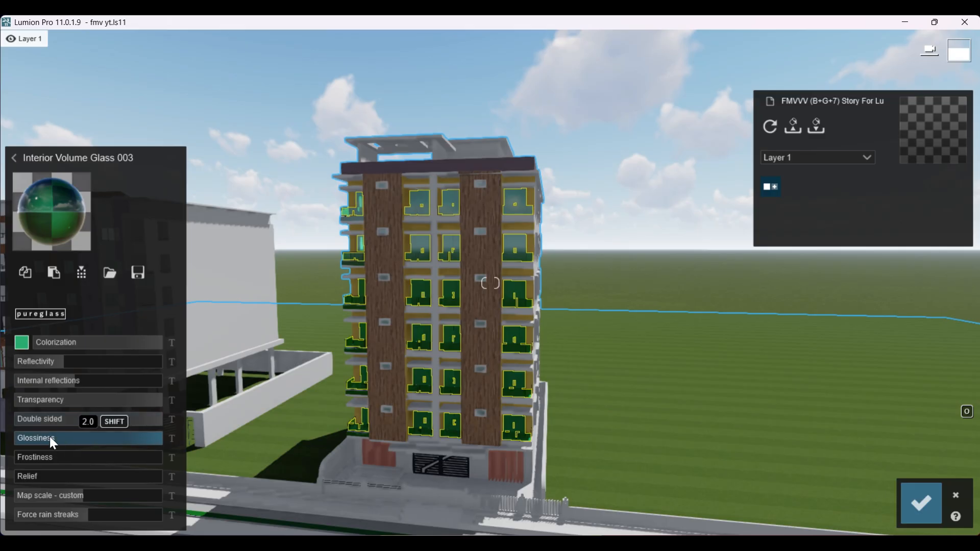
Step: Lower the glossiness of the tower's green glass, set its map scale to about 1.4, and check the glazing
drag(93, 438, 110, 451)
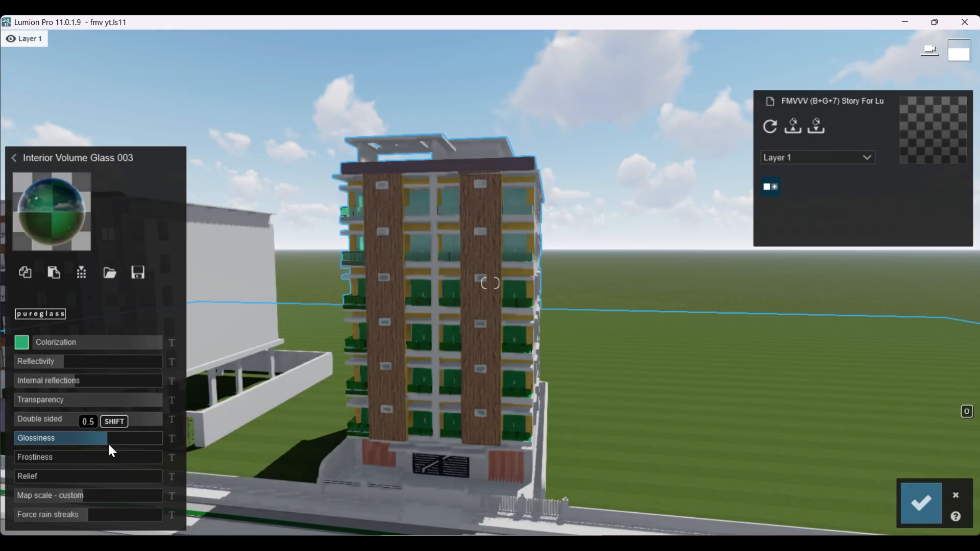
key(s)
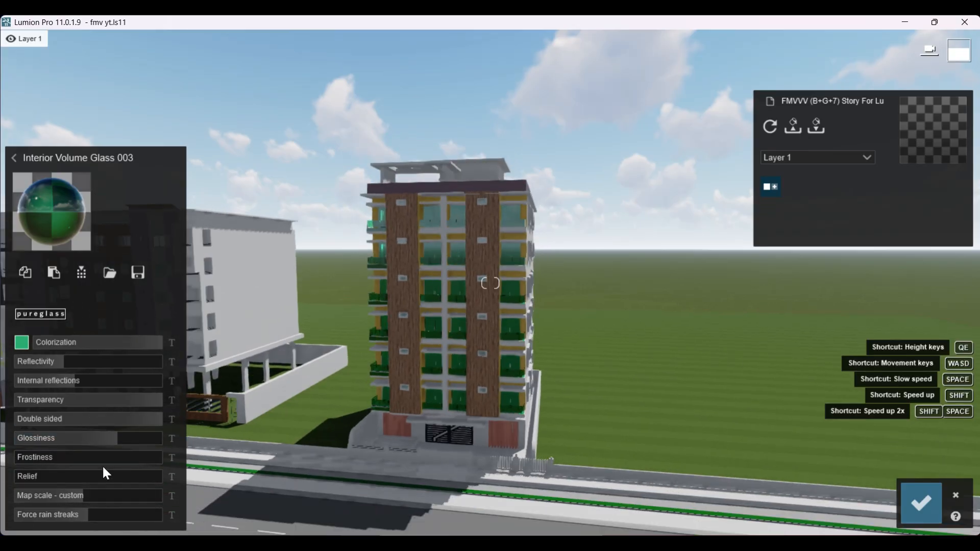
mouse_move(83, 495)
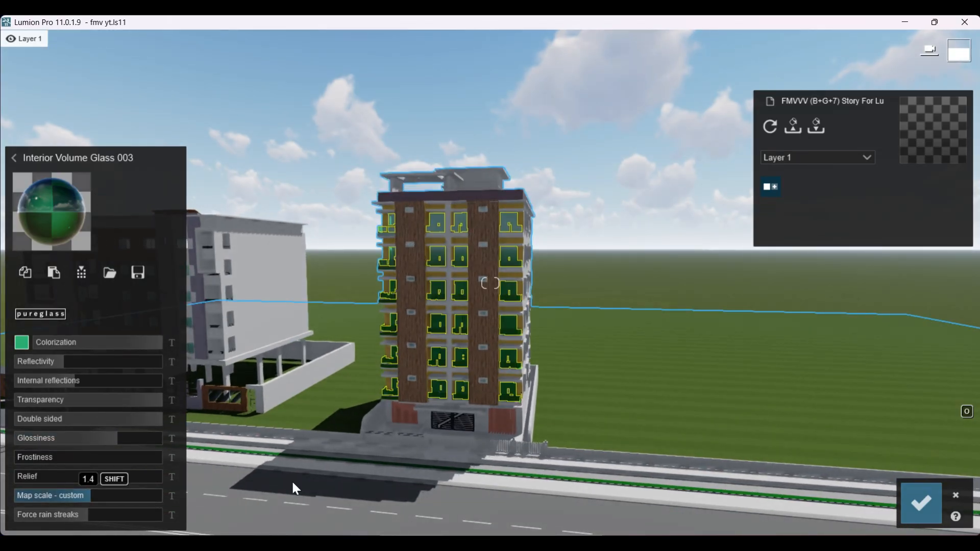
key(w)
key(w)
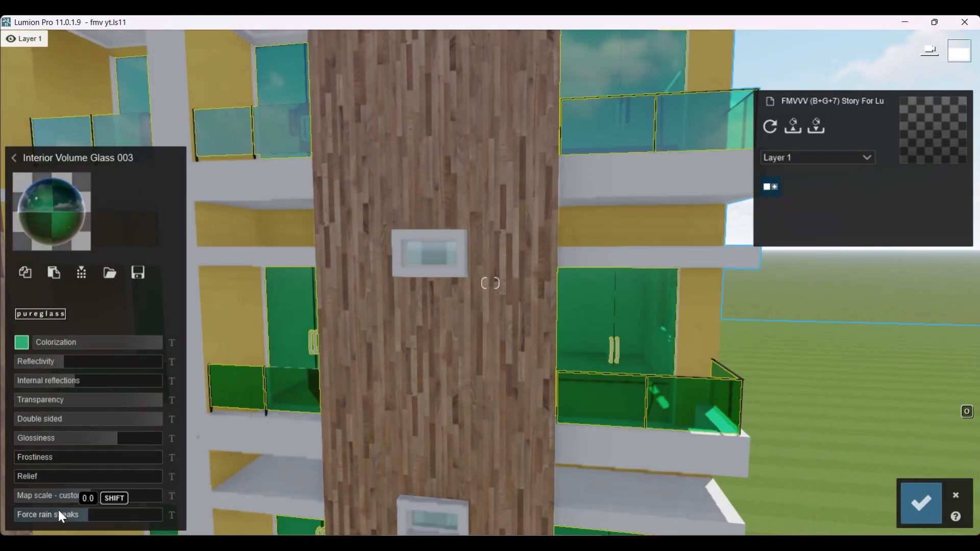
drag(82, 494, 163, 500)
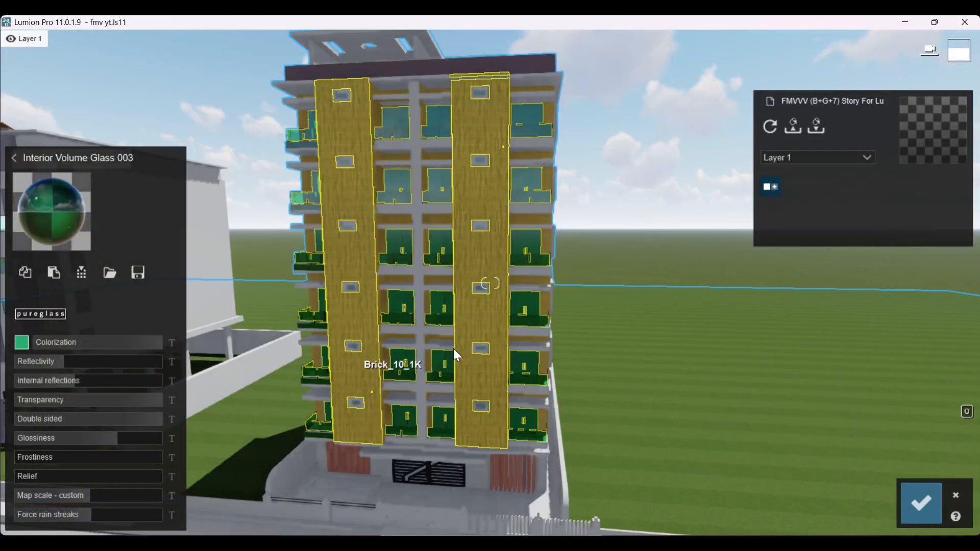
Step: Select the tower's two vertical Brick_10_1K cladding strips and compare Polii Wood Fine 018 VAR1 3K with their current wood material
click(355, 249)
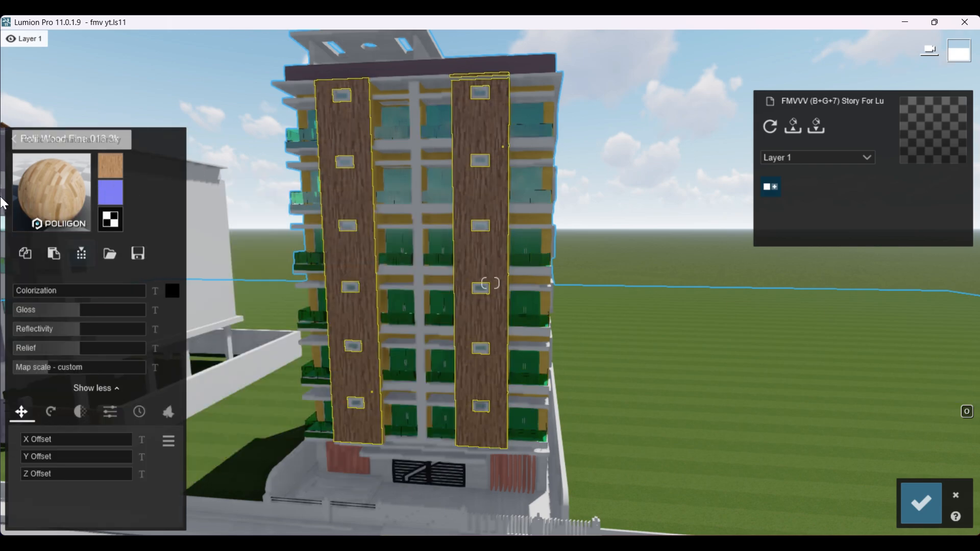
click(51, 199)
click(151, 324)
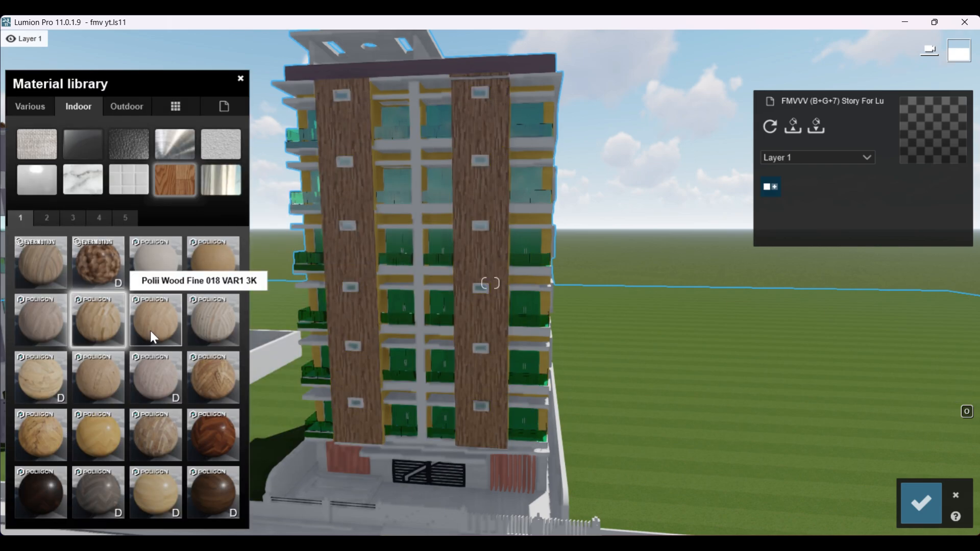
scroll(357, 336, up, 3)
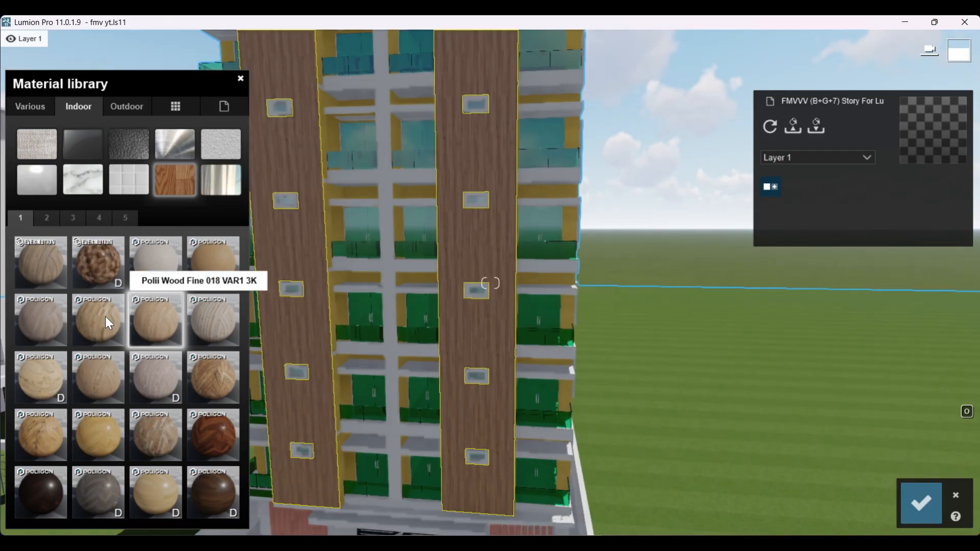
click(92, 317)
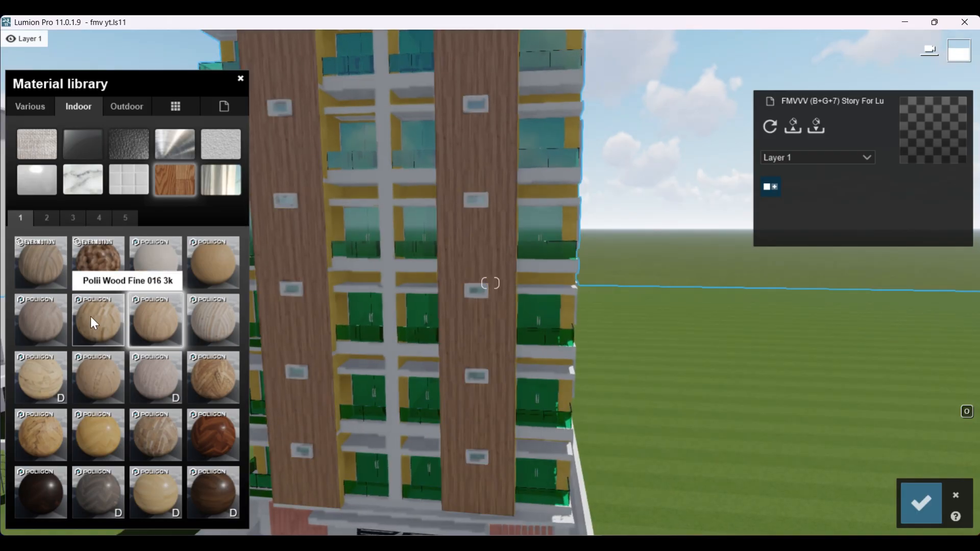
Step: Try other indoor wood materials on the cladding strips, including a dark herringbone, Polii Wood Flooring 039 2k and Polii Wood Flooring 032 2K
click(211, 381)
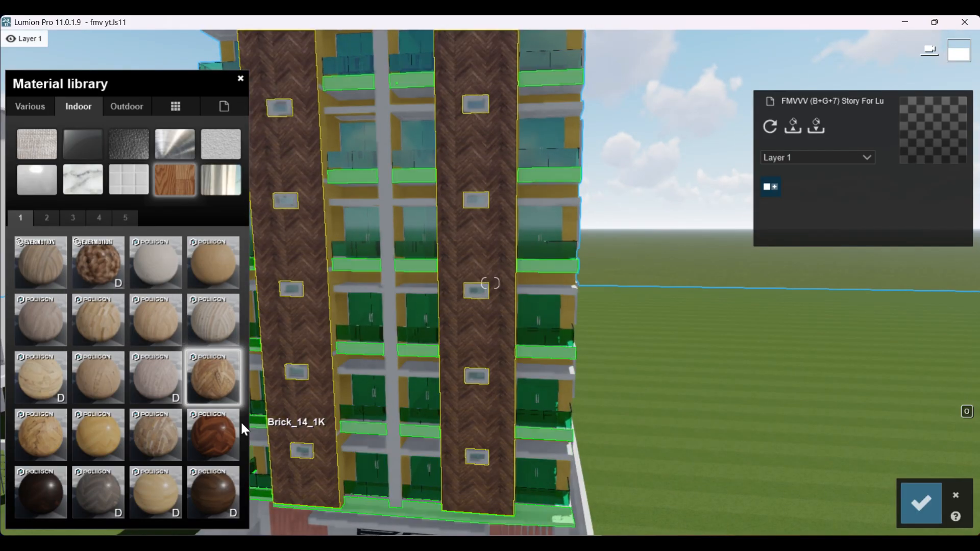
click(169, 435)
scroll(643, 340, down, 4)
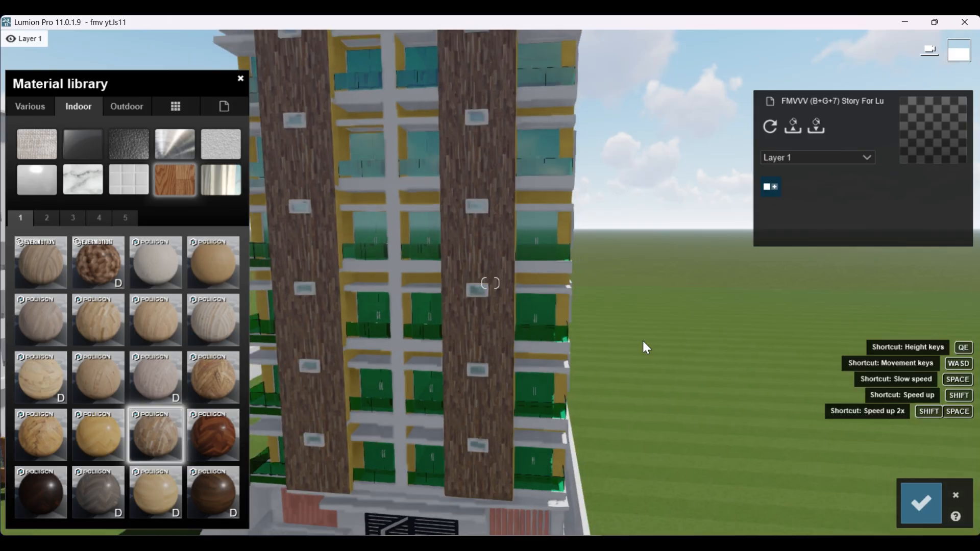
click(91, 436)
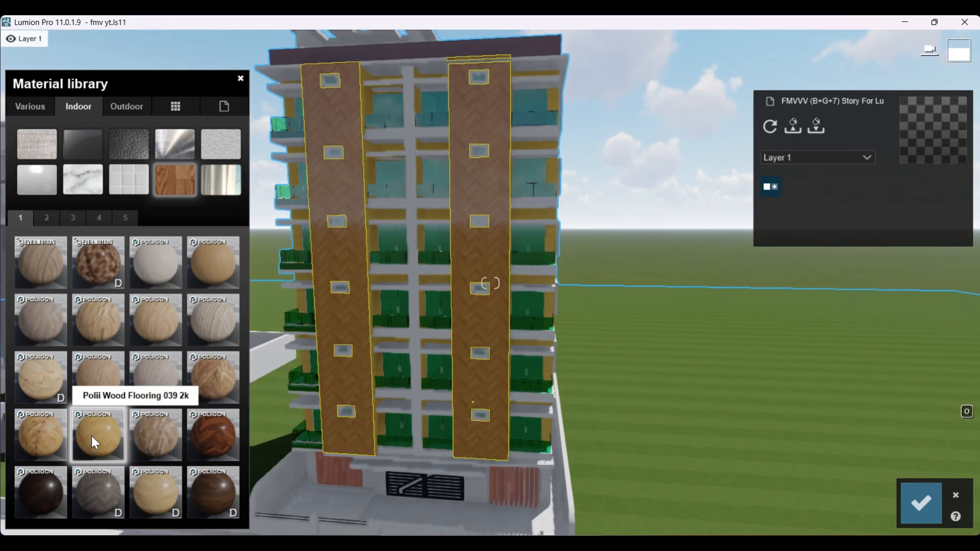
scroll(431, 340, up, 4)
scroll(431, 339, down, 2)
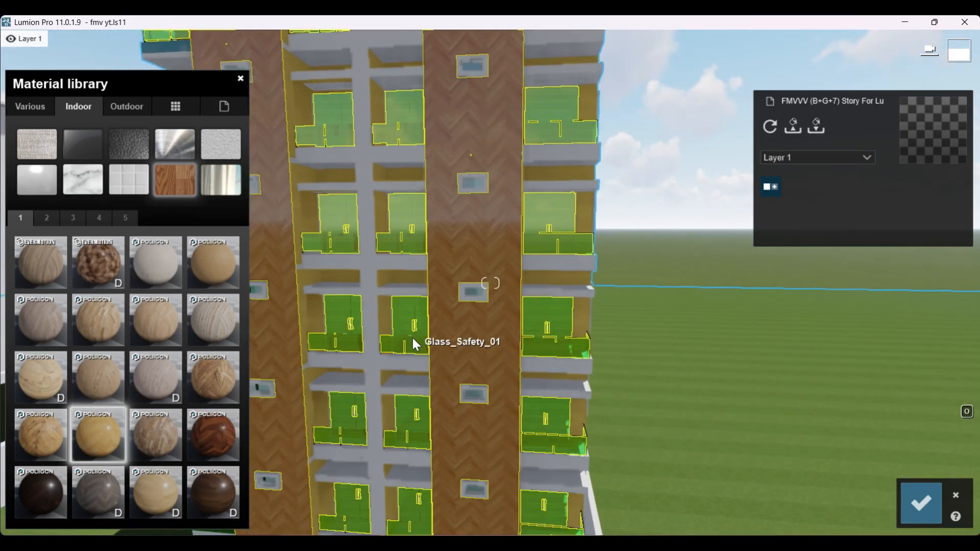
click(155, 378)
Step: Try the first indoor carpet material and Carpet 002 2048 on the tower's cladding strips
click(45, 146)
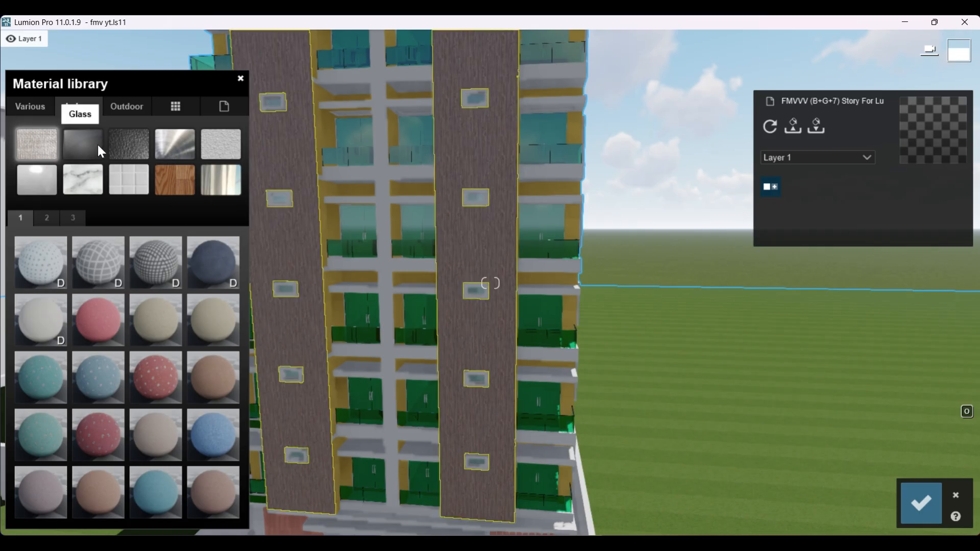
click(45, 262)
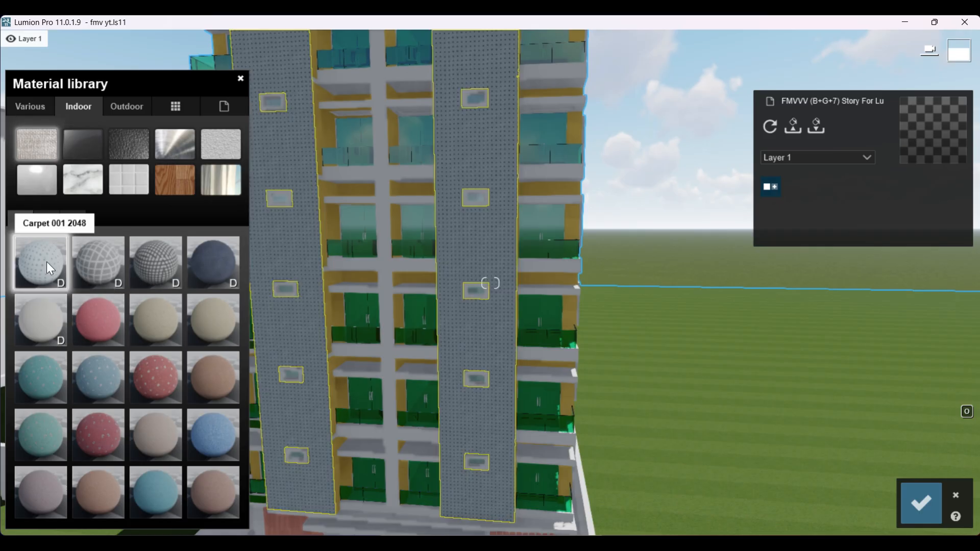
click(102, 269)
Step: Browse the indoor glass, leather, metal, plaster and plastics material categories
click(84, 138)
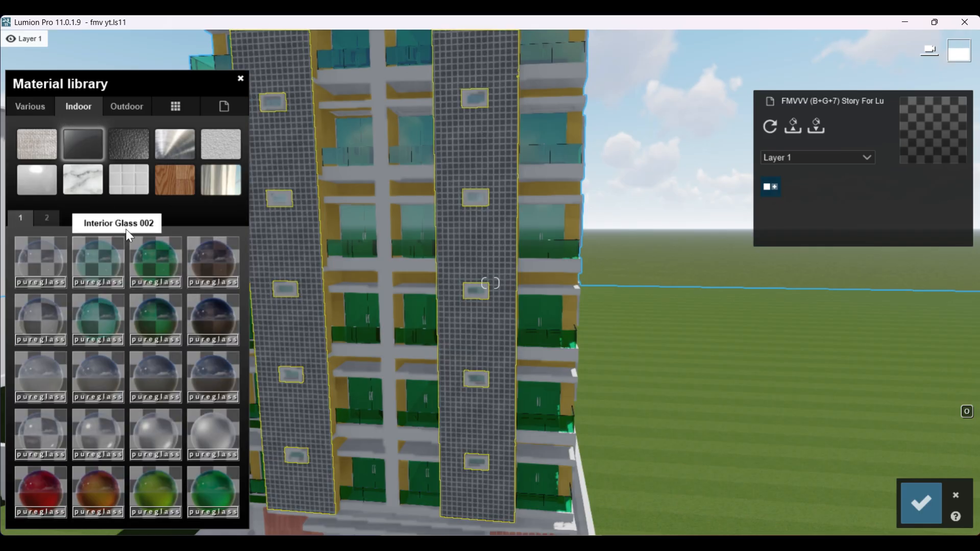
click(129, 148)
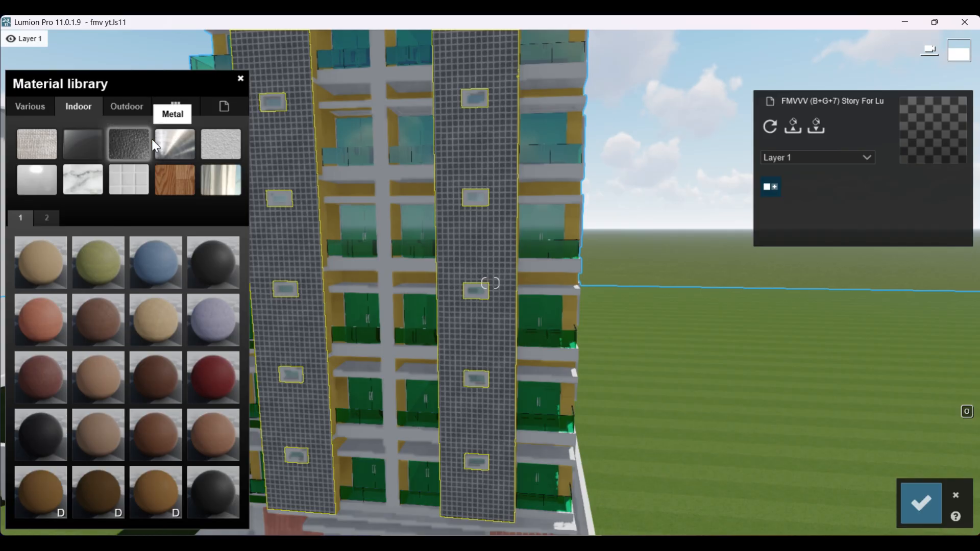
click(174, 141)
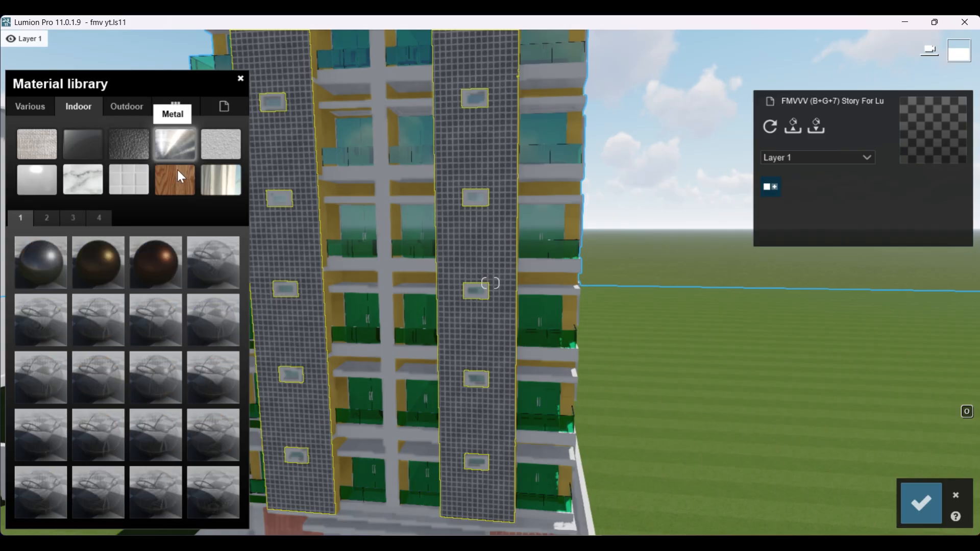
click(229, 146)
click(48, 177)
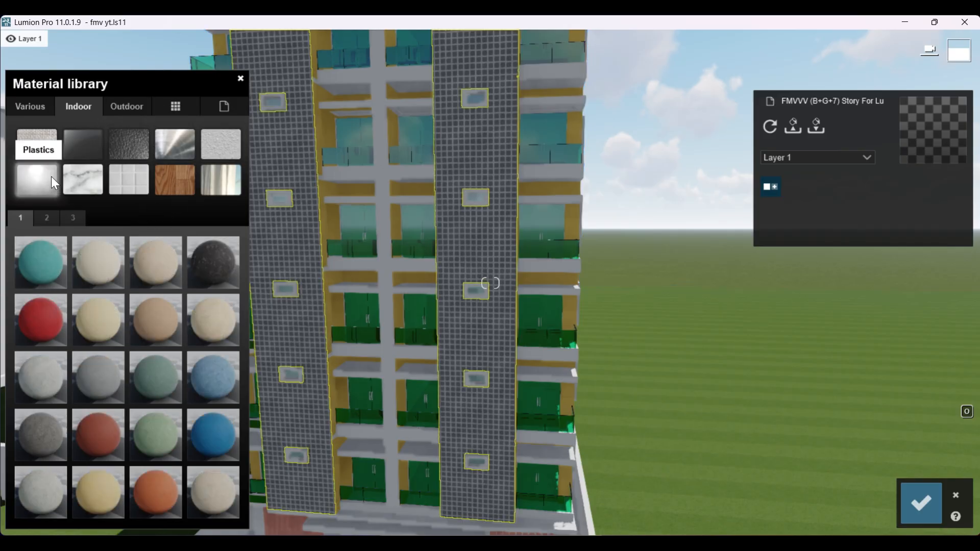
Step: Try the plaster material Ceiling V1 600mmx600mm, a grey plaster and a light tile material on the tower's cladding strips
click(217, 148)
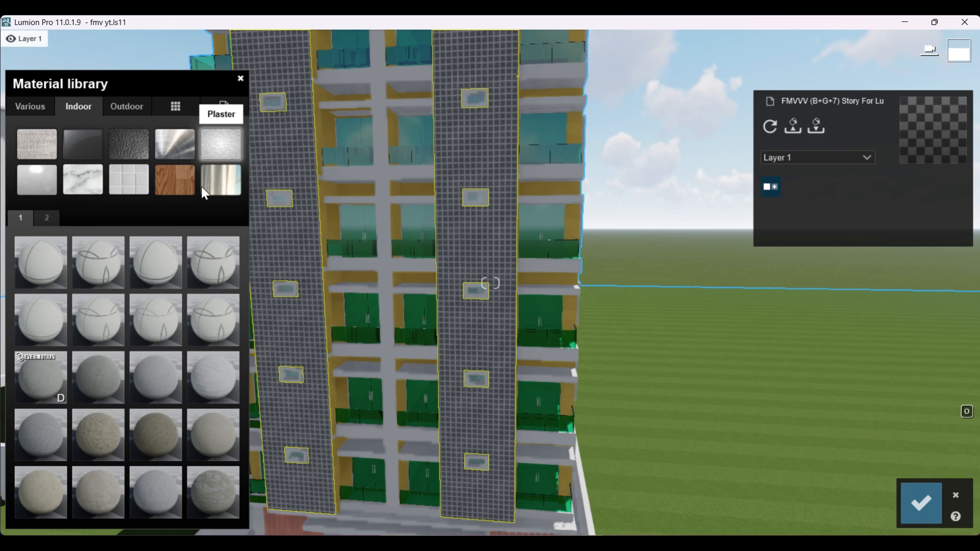
click(89, 261)
scroll(440, 323, down, 5)
right_drag(439, 322, 434, 320)
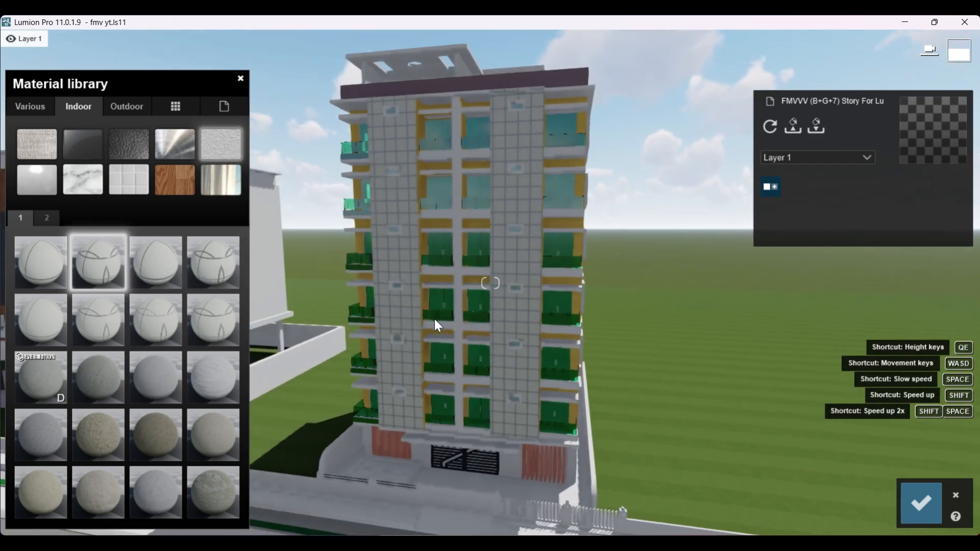
scroll(433, 318, up, 3)
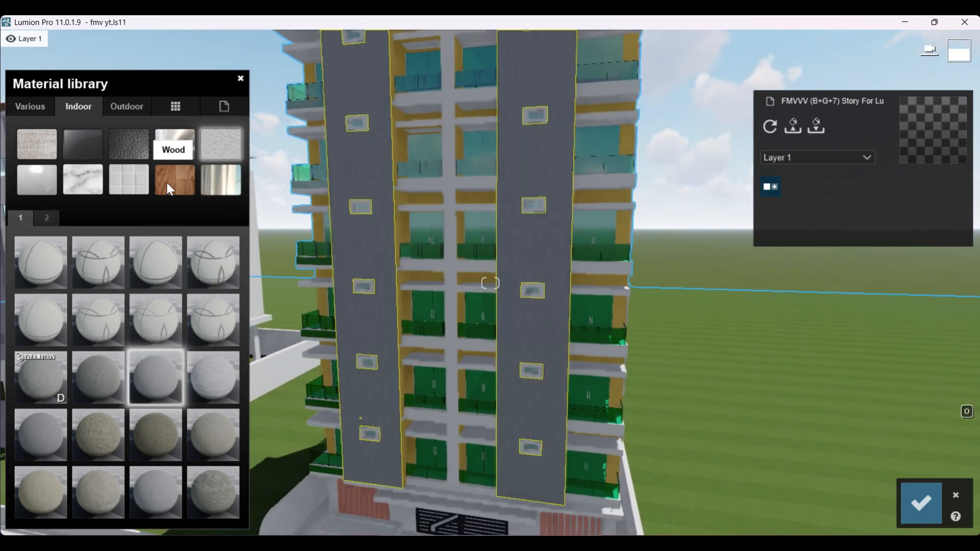
click(135, 182)
click(98, 266)
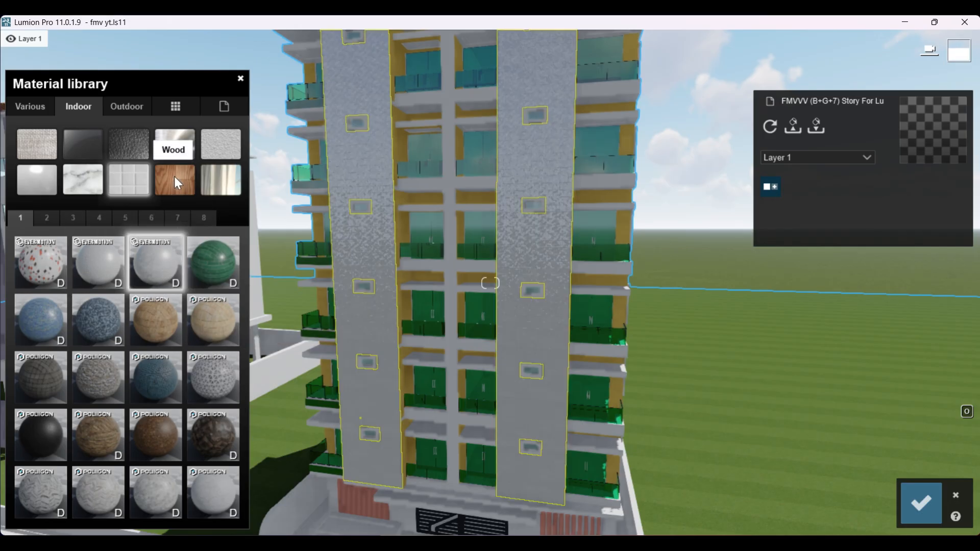
Step: Try Polii Wood Flooring 032 2K on the cladding strips, inspect it up close, and try Polii Wood Fine 020 VAR1 3K
click(176, 178)
click(174, 376)
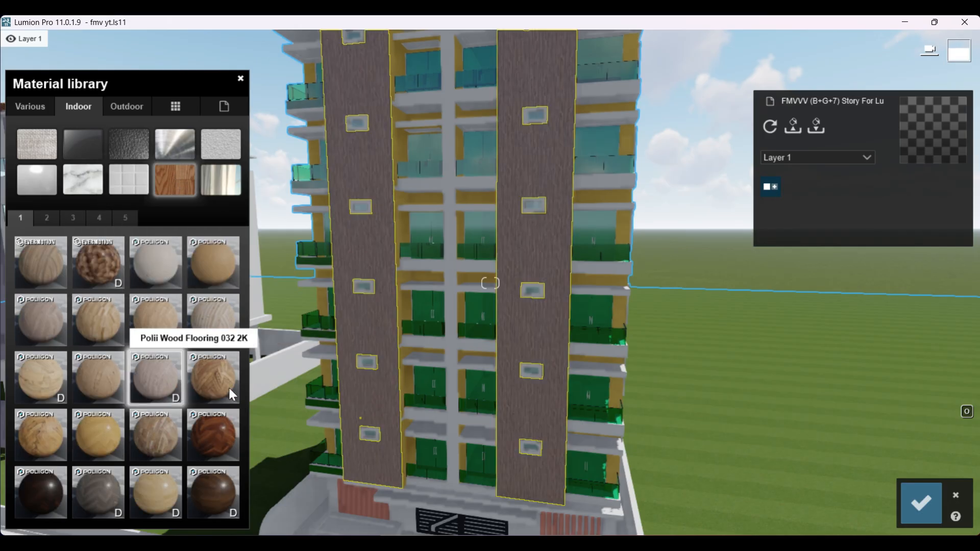
scroll(435, 372, up, 5)
scroll(529, 353, up, 5)
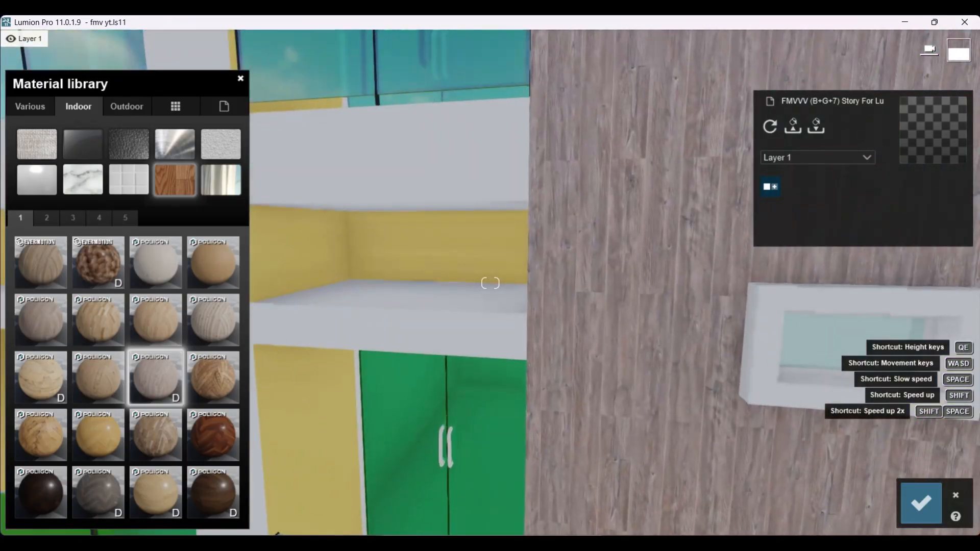
right_drag(445, 342, 485, 338)
scroll(456, 318, up, 3)
scroll(456, 319, down, 6)
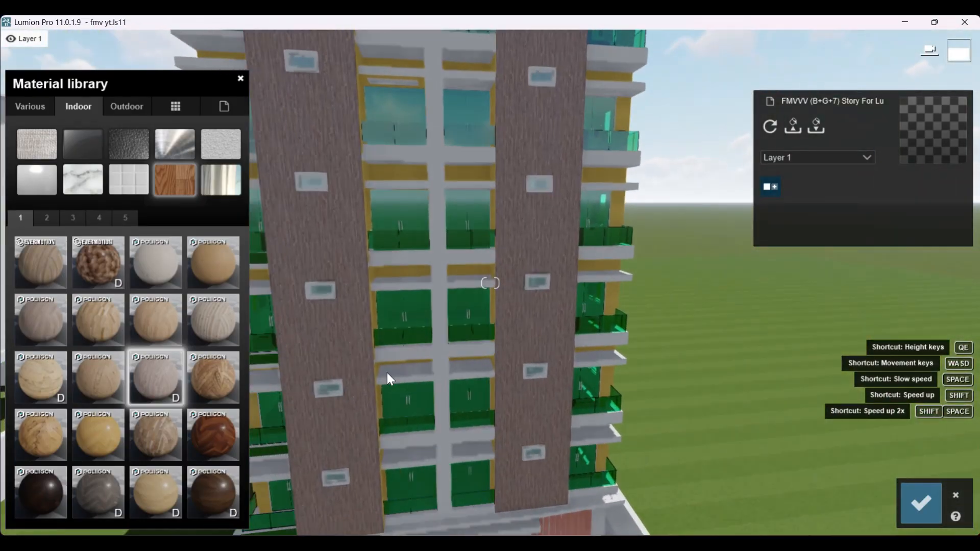
click(202, 318)
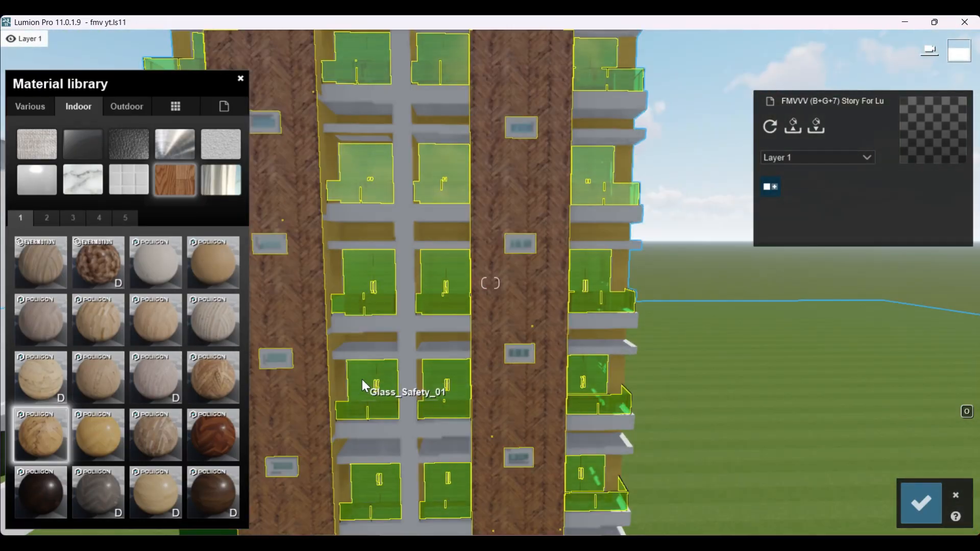
Step: Apply Polii Wood Flooring 028 VAR1 2K to the tower's cladding strips and lower its reflectivity
scroll(447, 379, down, 3)
right_drag(447, 378, 406, 390)
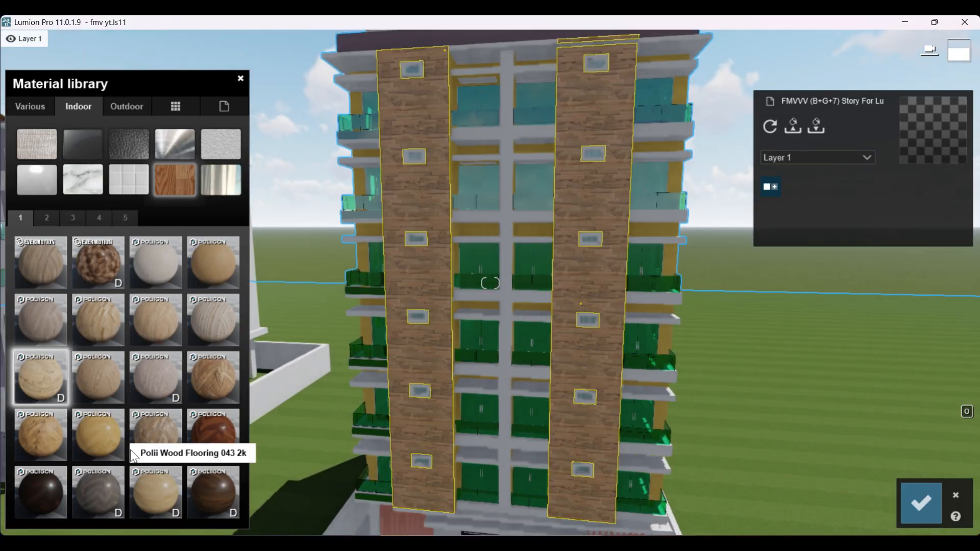
double_click(50, 378)
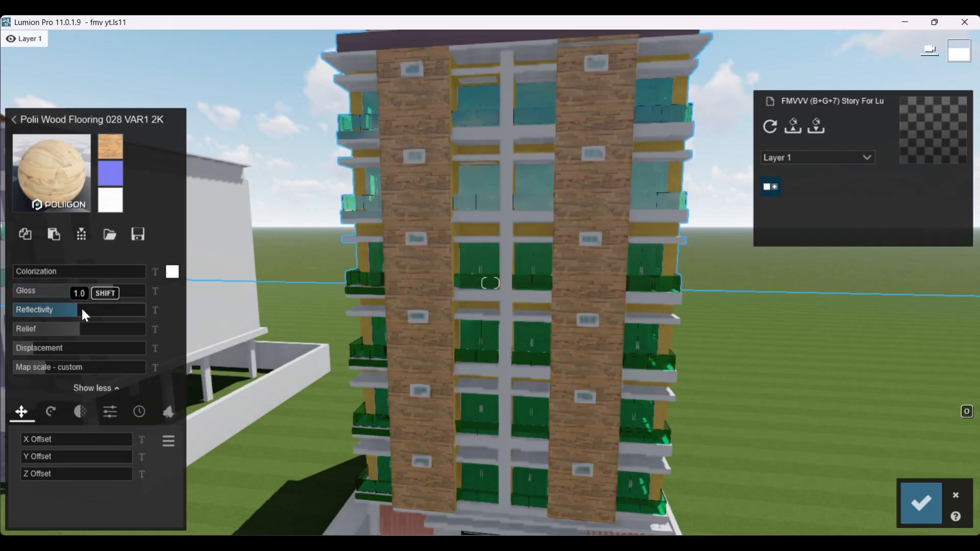
drag(118, 312, 81, 318)
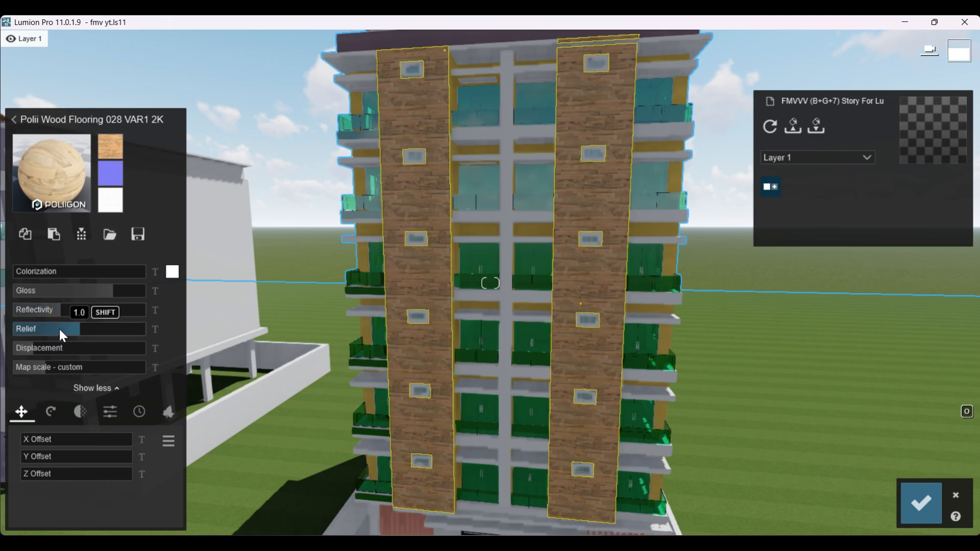
Step: Slightly raise the wood flooring's relief, strongly increase its displacement, fine-tune the map scale, and inspect the cladding up close
drag(69, 330, 77, 350)
drag(148, 360, 111, 348)
drag(39, 365, 44, 365)
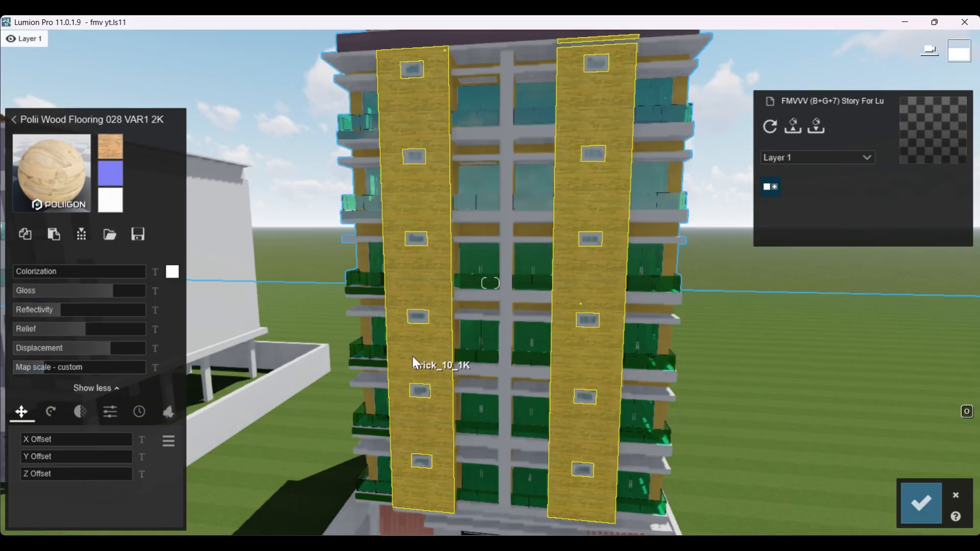
key(w)
right_drag(418, 353, 437, 334)
key(w)
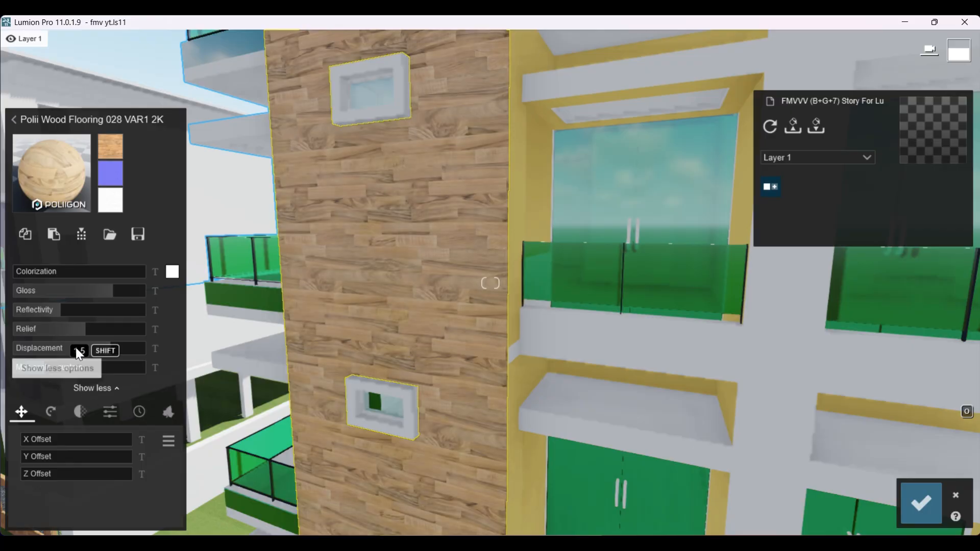
Step: Fine-tune the wood flooring's map scale and rotate its texture with a 90° bank so the cladding planks run vertically
drag(41, 369, 43, 368)
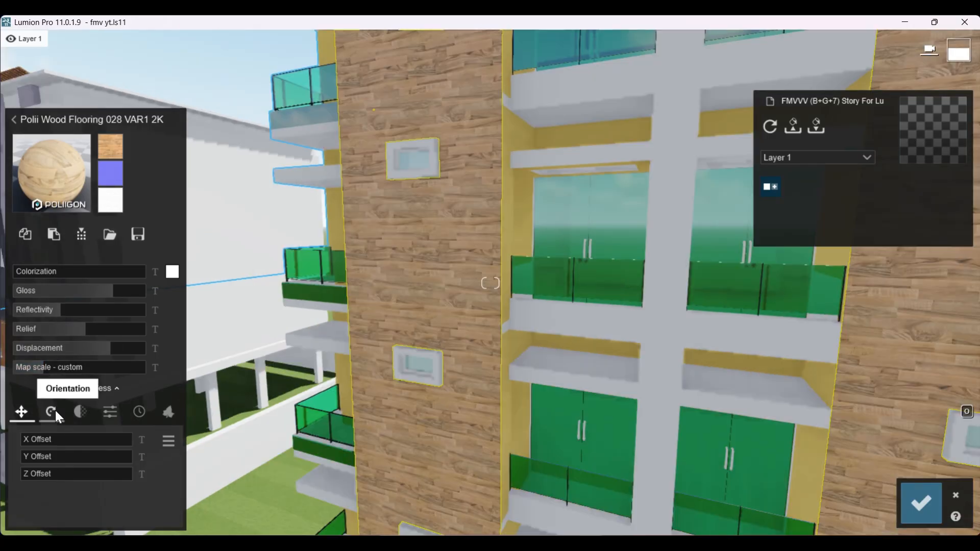
click(51, 412)
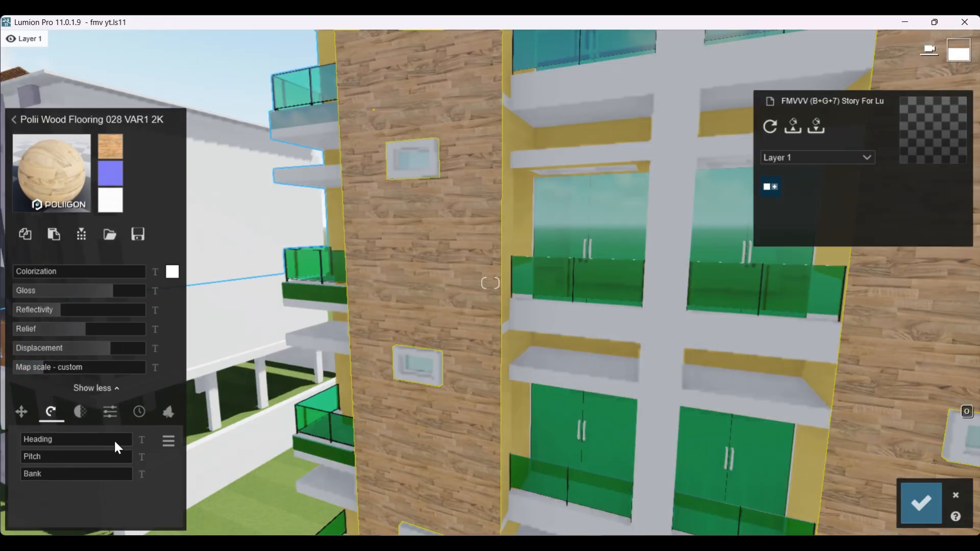
drag(36, 437, 41, 439)
drag(38, 457, 55, 485)
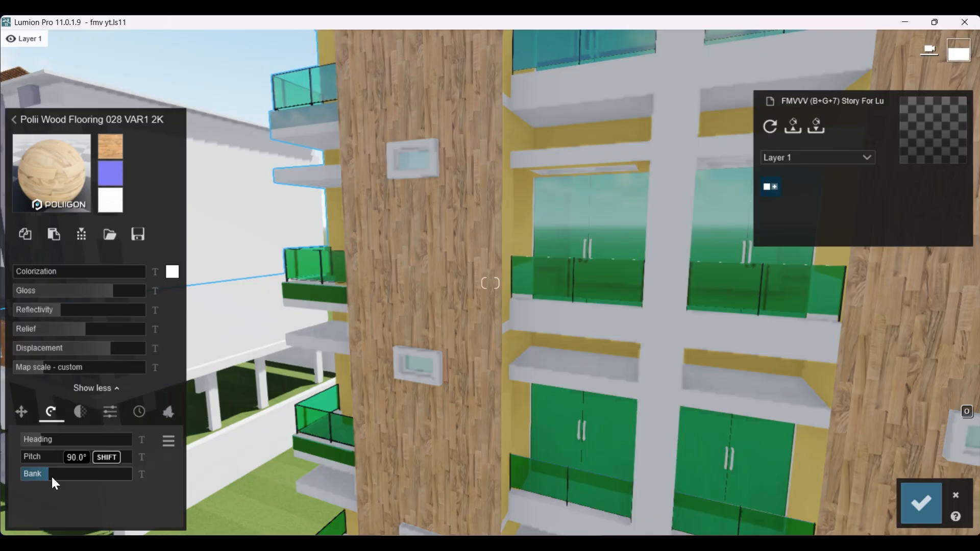
Step: Examine the plank direction and texture scale on both cladding strips, up close and from a distance
scroll(518, 392, down, 6)
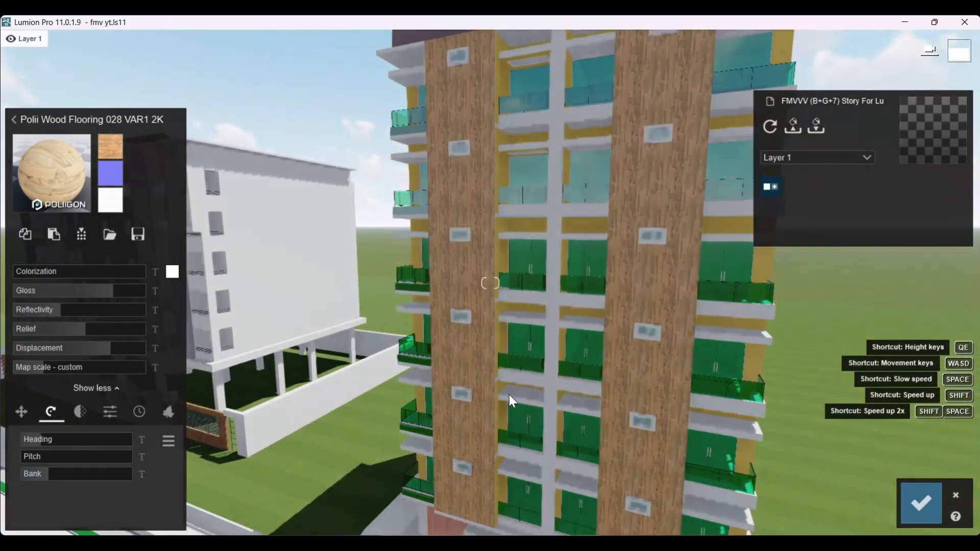
scroll(389, 367, up, 10)
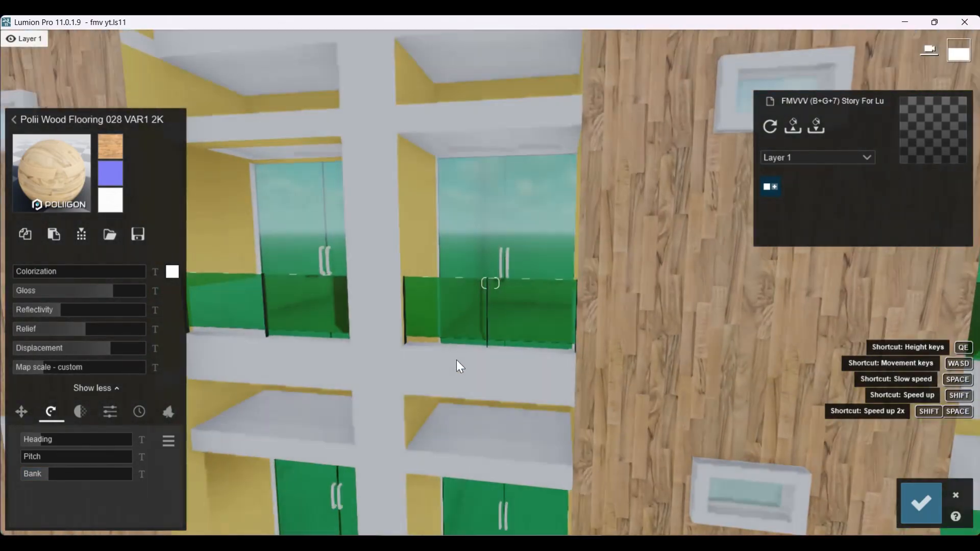
scroll(465, 362, down, 5)
right_drag(493, 366, 553, 368)
scroll(505, 319, down, 2)
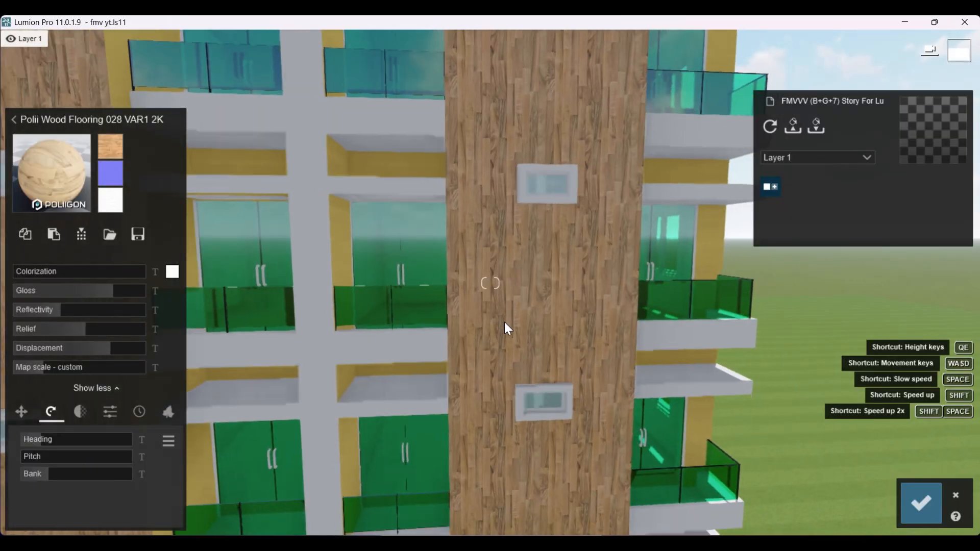
scroll(527, 319, up, 4)
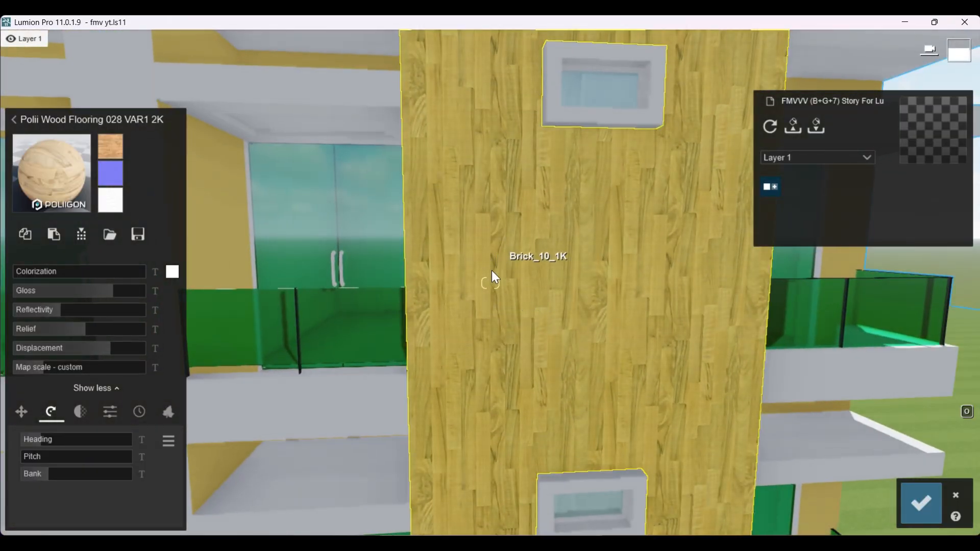
scroll(488, 292, down, 5)
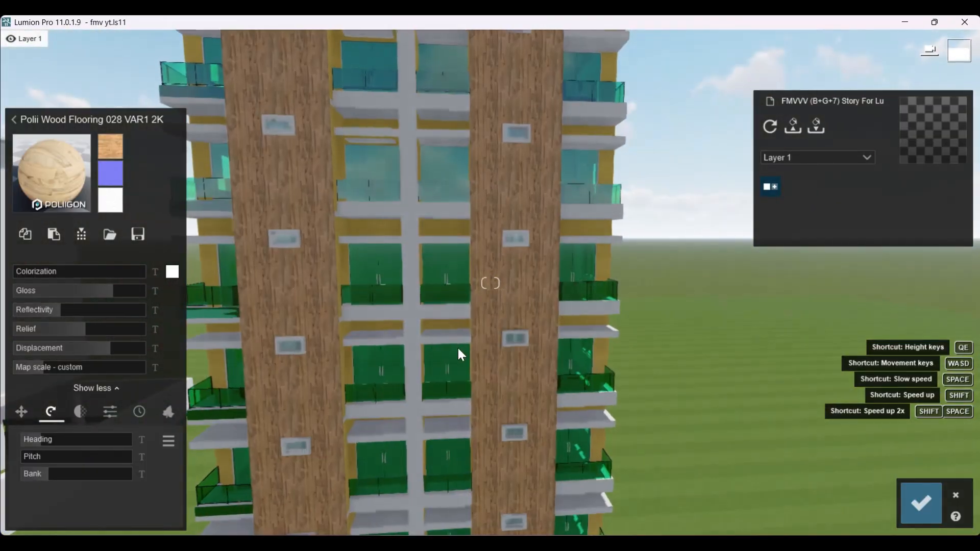
right_drag(458, 349, 307, 381)
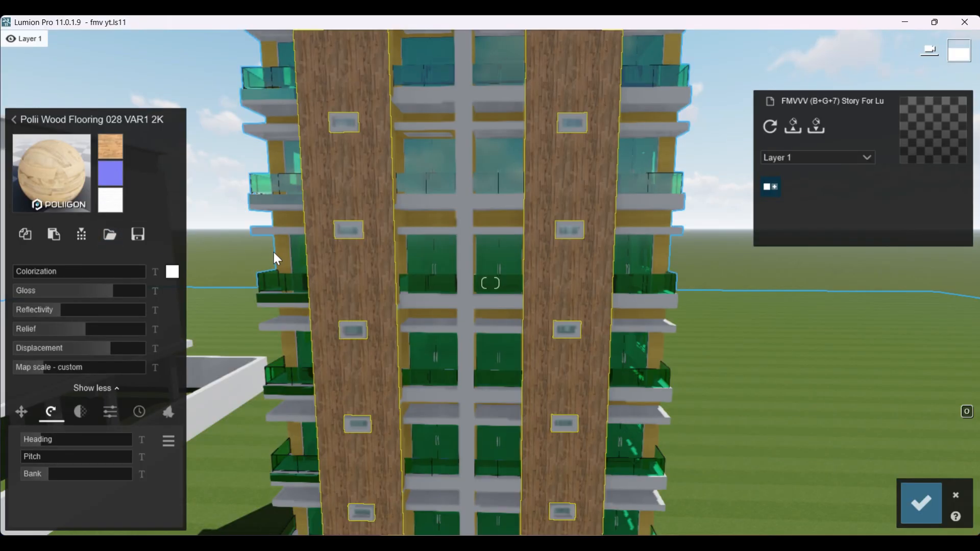
scroll(392, 253, up, 4)
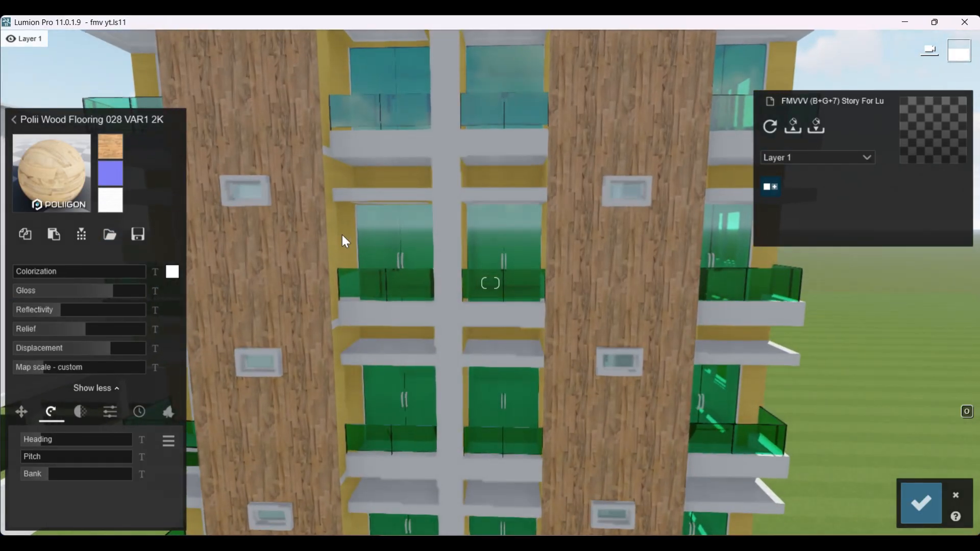
Step: Select the yellow D03_Lemon_Mist walls behind the balconies and browse the outdoor wood materials for them
click(338, 235)
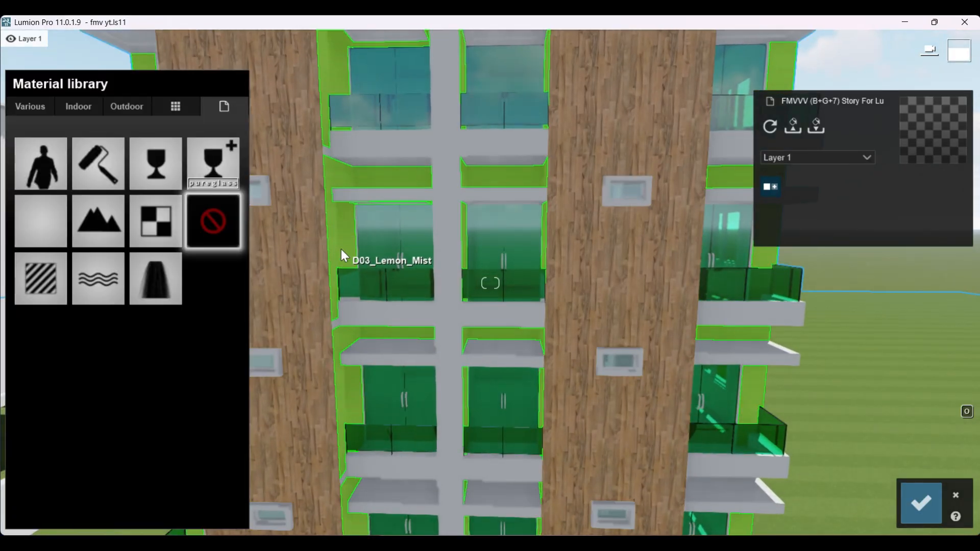
click(81, 107)
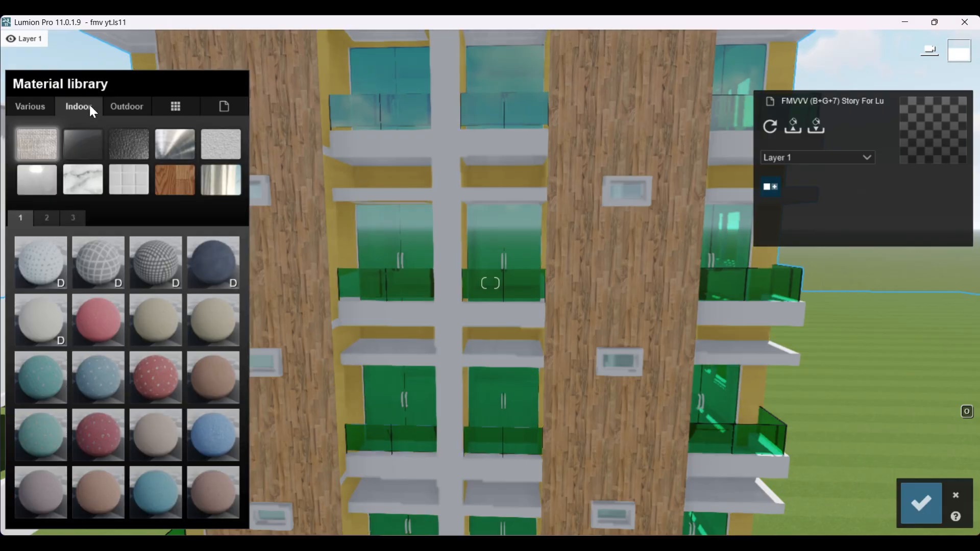
click(124, 106)
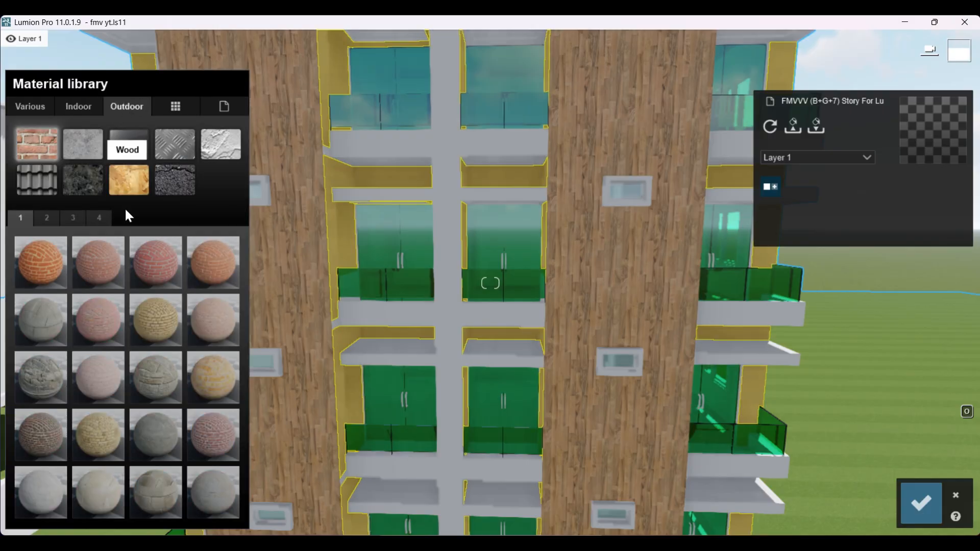
click(133, 181)
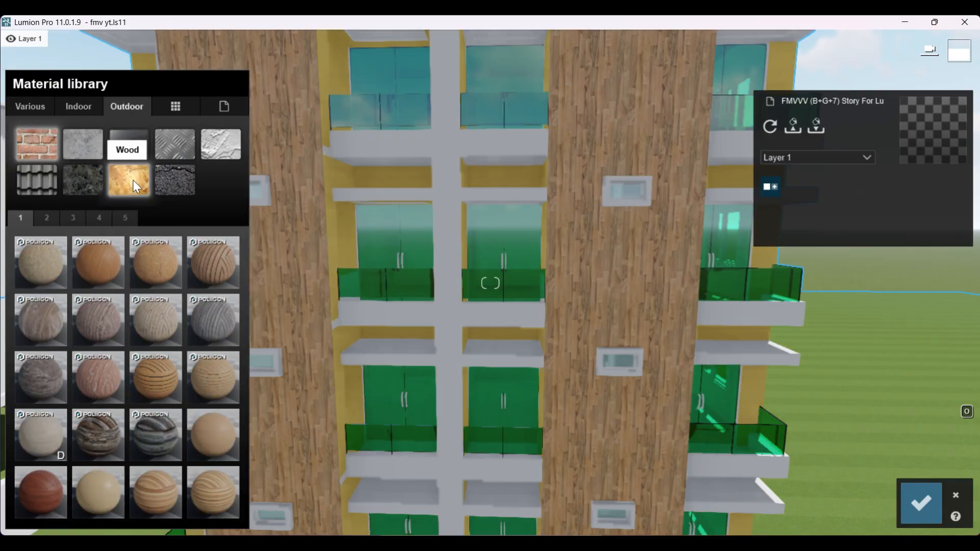
Step: Try Polii Wood Planks 22 2k and a plain light-brown wood on the balcony walls, viewing each on the facade
click(156, 392)
scroll(442, 358, down, 5)
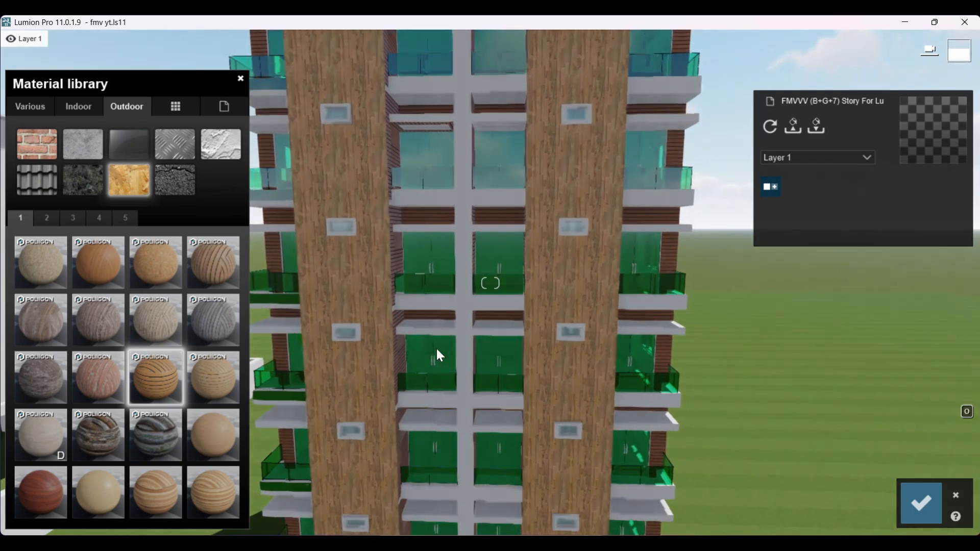
click(200, 428)
scroll(449, 338, up, 5)
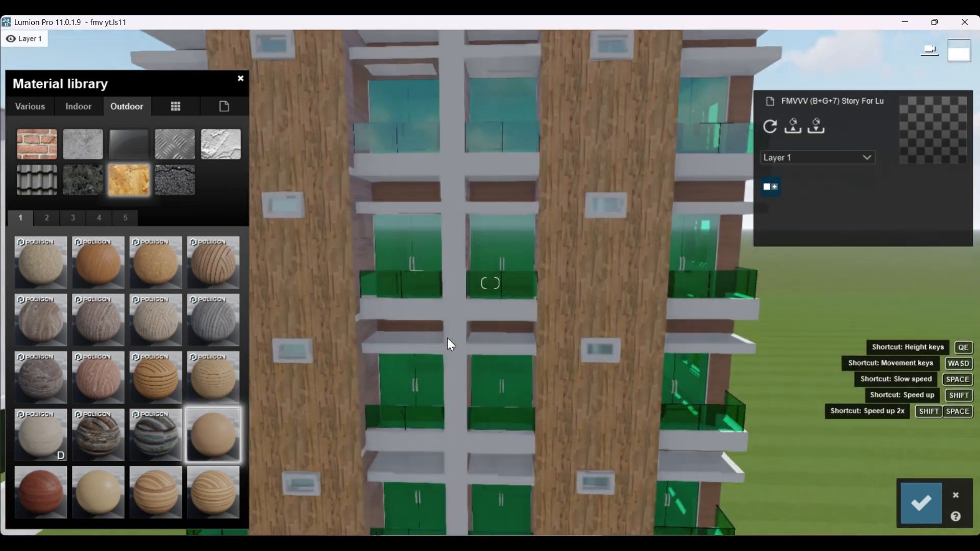
right_drag(450, 337, 541, 296)
scroll(541, 296, up, 3)
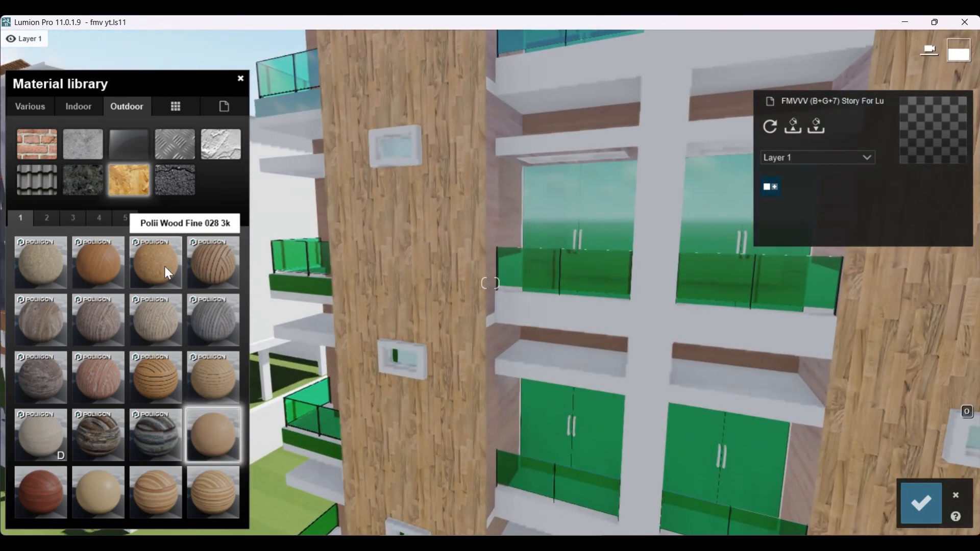
Step: Try Polii Wood Fine 028 3k and Wood 004 1024 on the balcony walls and compare them on the facade
click(164, 266)
scroll(499, 326, down, 5)
right_drag(498, 326, 944, 358)
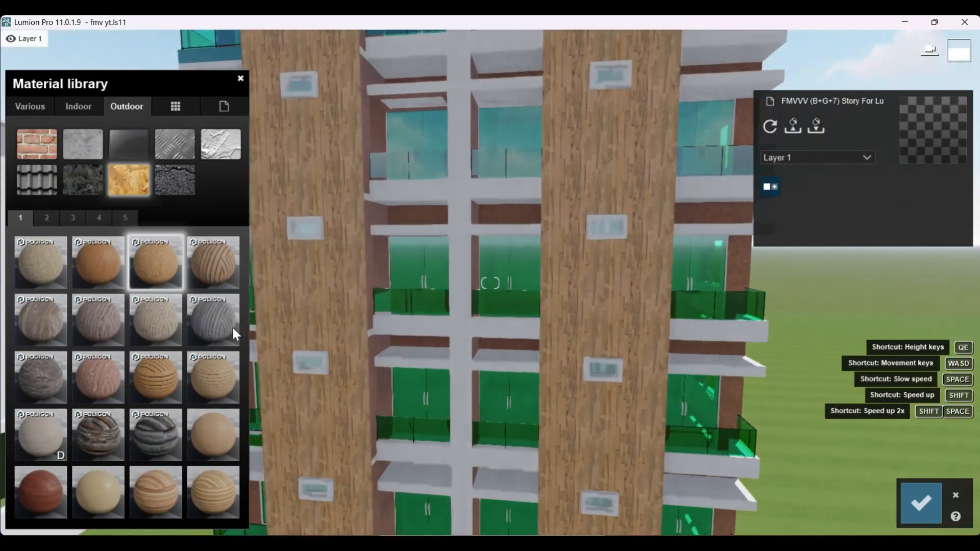
click(98, 491)
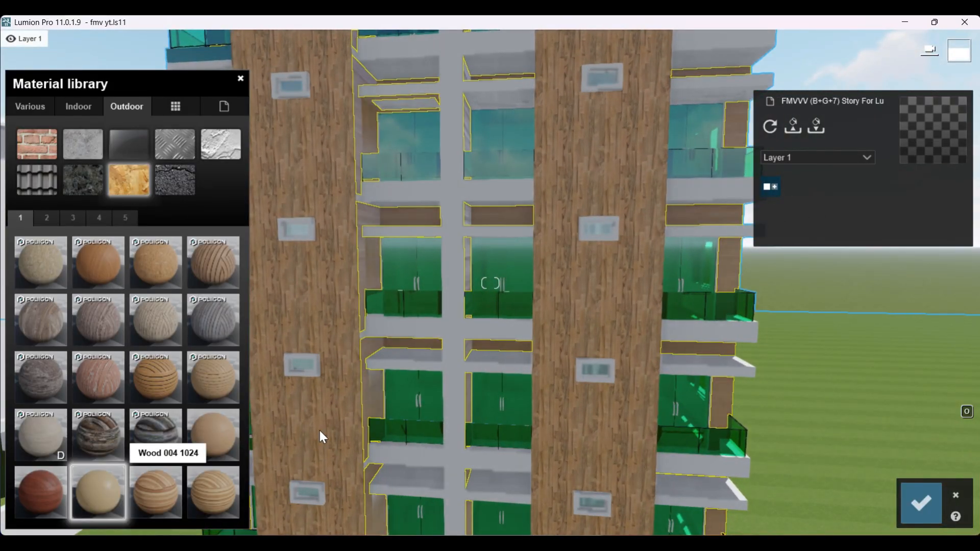
scroll(499, 341, up, 2)
scroll(499, 334, up, 3)
scroll(521, 340, down, 3)
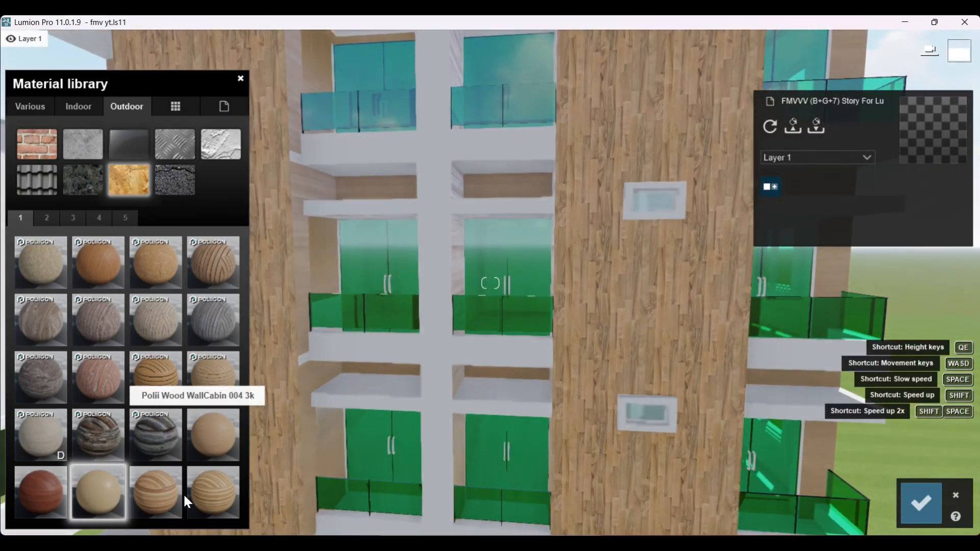
Step: Try the plain reddish-brown wood material on the balcony walls and view it from several distances
click(37, 490)
scroll(570, 352, down, 3)
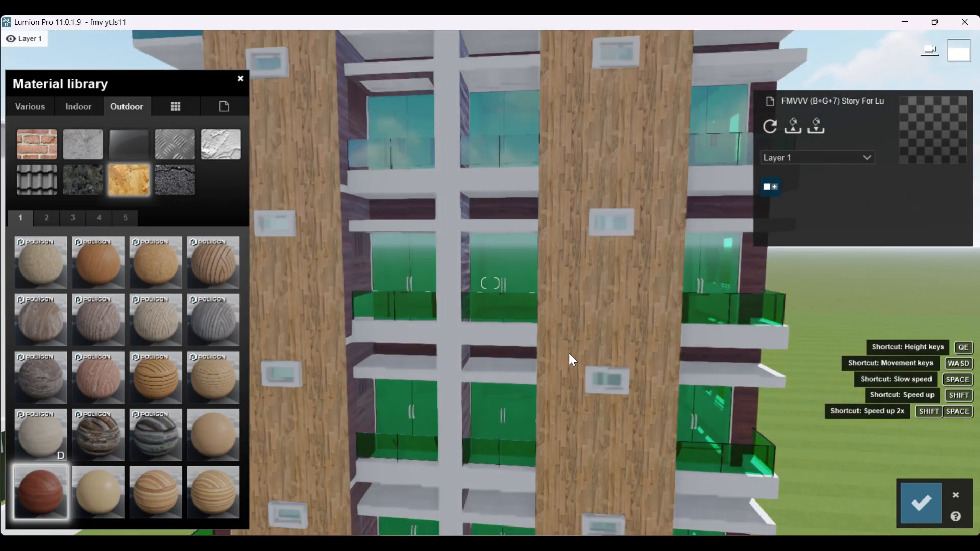
right_drag(570, 353, 539, 358)
scroll(539, 360, down, 2)
scroll(538, 361, up, 3)
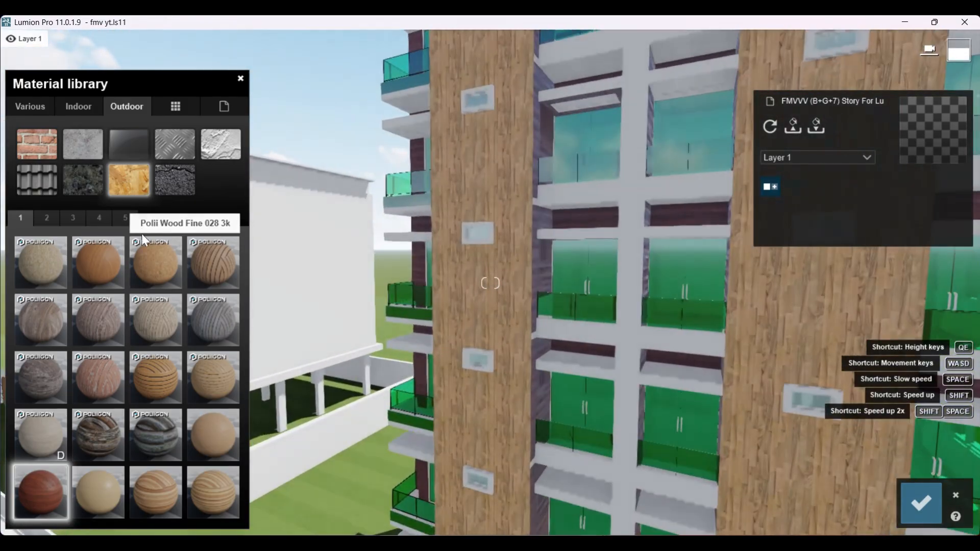
Step: Apply Polii Wood Fine 022 3k to the balcony walls and check it against the whole tower facade
click(109, 271)
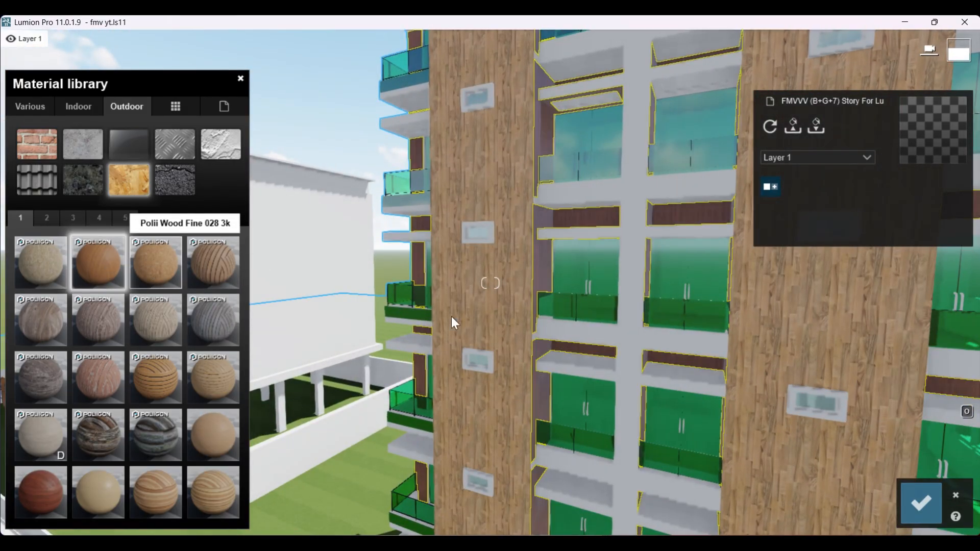
scroll(480, 327, down, 3)
scroll(484, 323, down, 5)
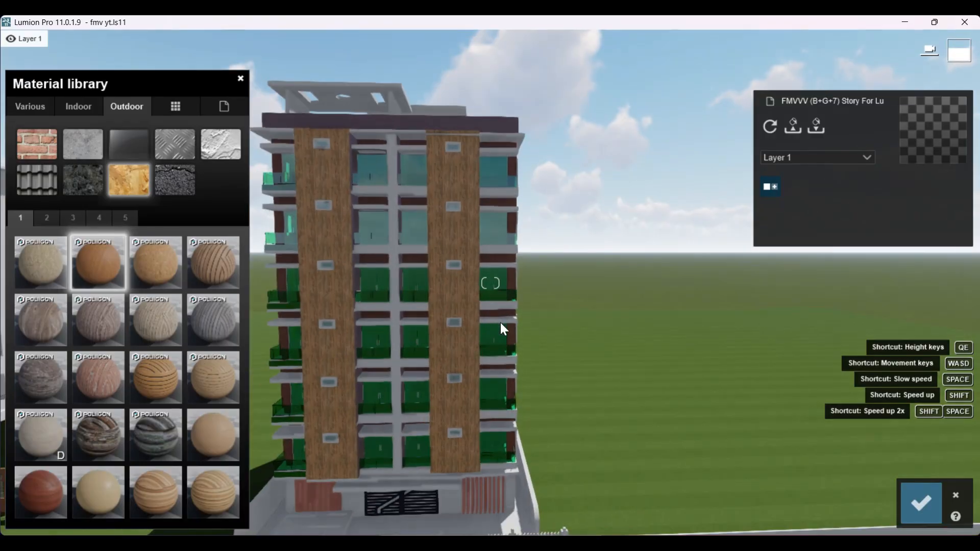
scroll(401, 333, up, 5)
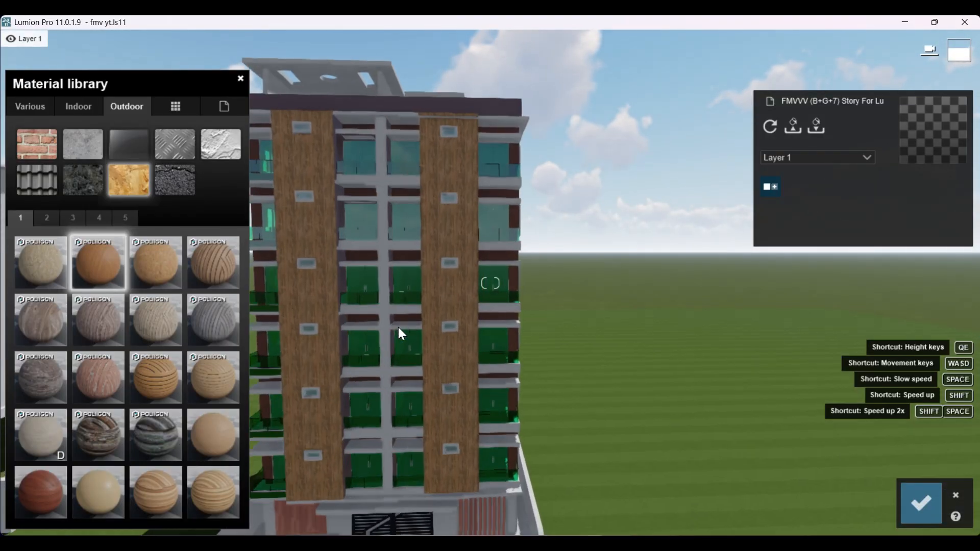
right_drag(626, 334, 559, 304)
scroll(558, 304, up, 3)
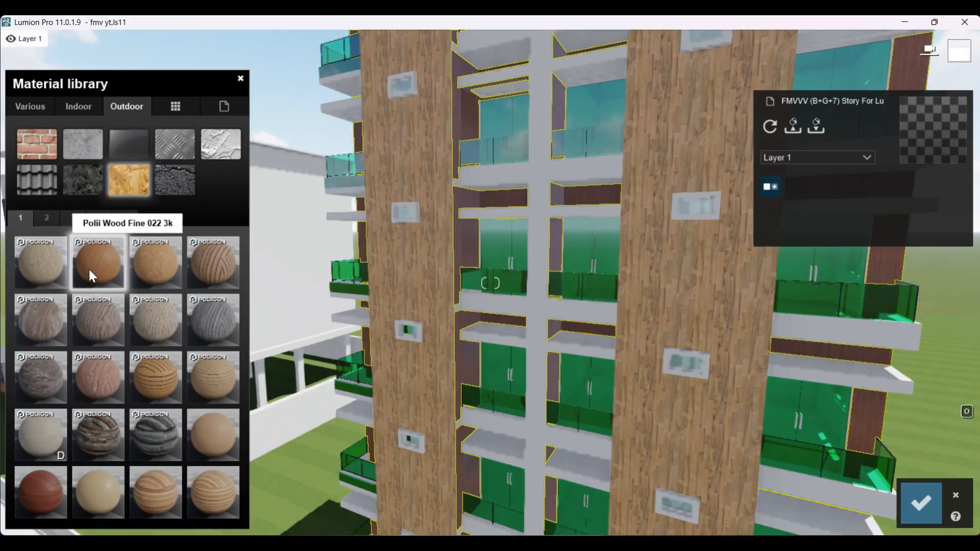
Step: Try a black colorization on Polii Wood Fine 022 3k, reset it to none, and set the reflectivity to 0.9
click(89, 267)
click(55, 292)
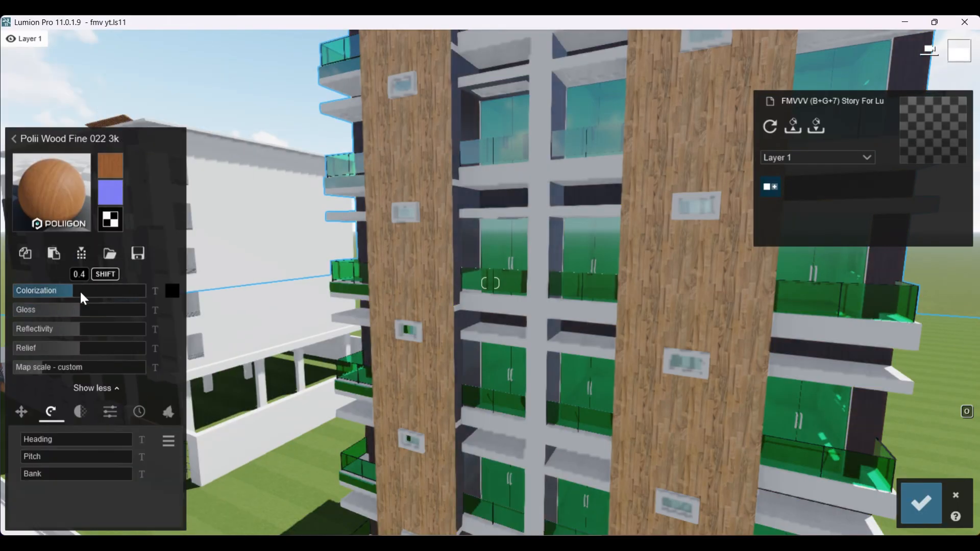
drag(40, 291, 12, 292)
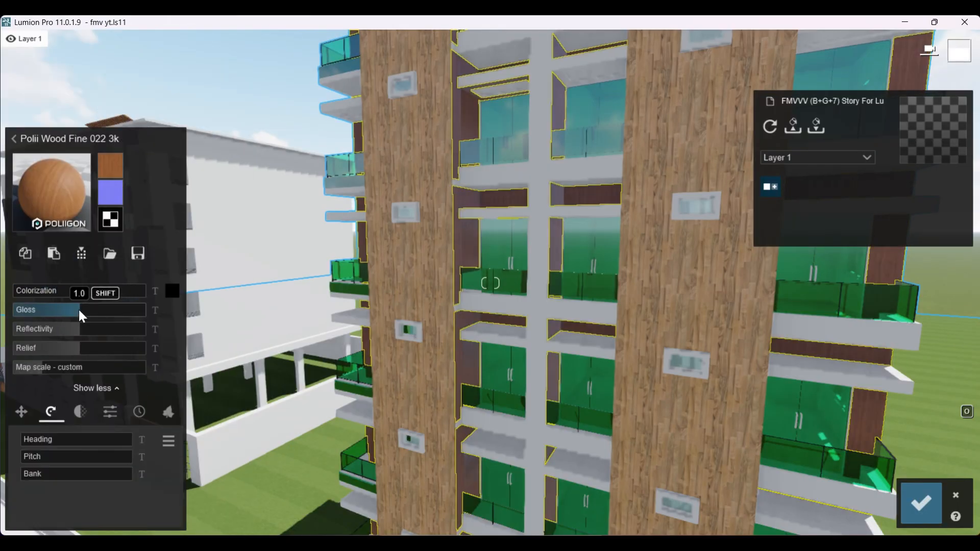
mouse_move(79, 312)
mouse_down()
mouse_move(190, 321)
mouse_move(46, 324)
mouse_move(76, 329)
mouse_up()
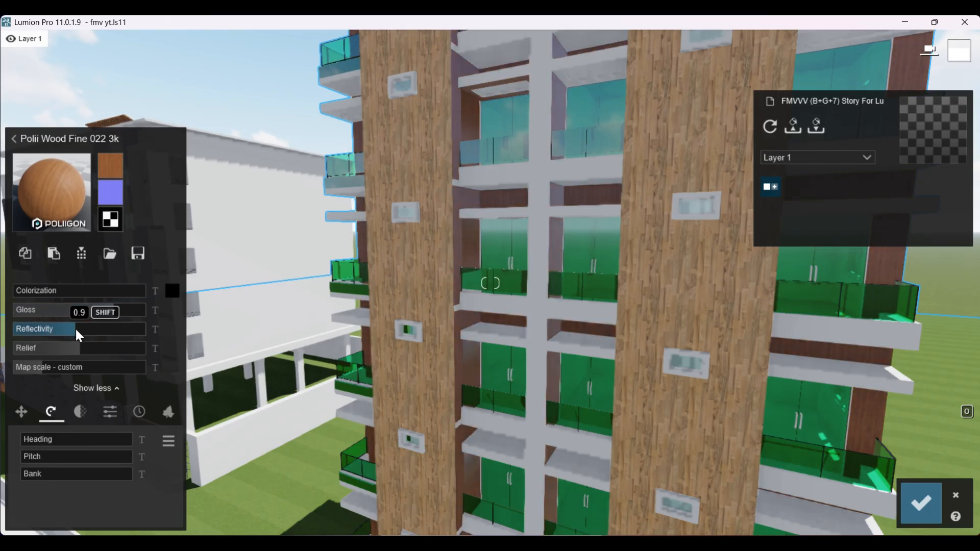
Step: Select the thin vertical column between the two wood cladding strips and browse the indoor plaster materials for it
key(s)
right_drag(388, 331, 417, 279)
key(s)
key(w)
click(417, 278)
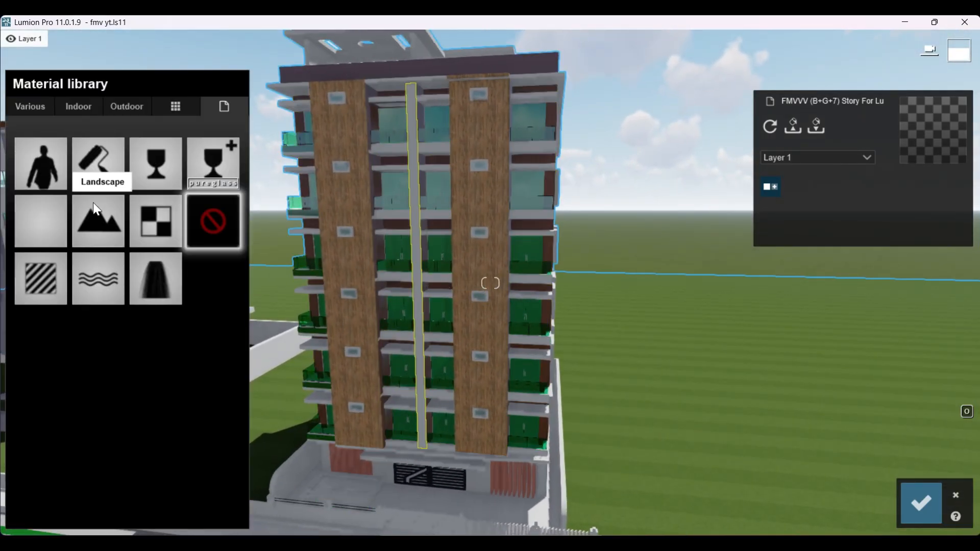
click(86, 107)
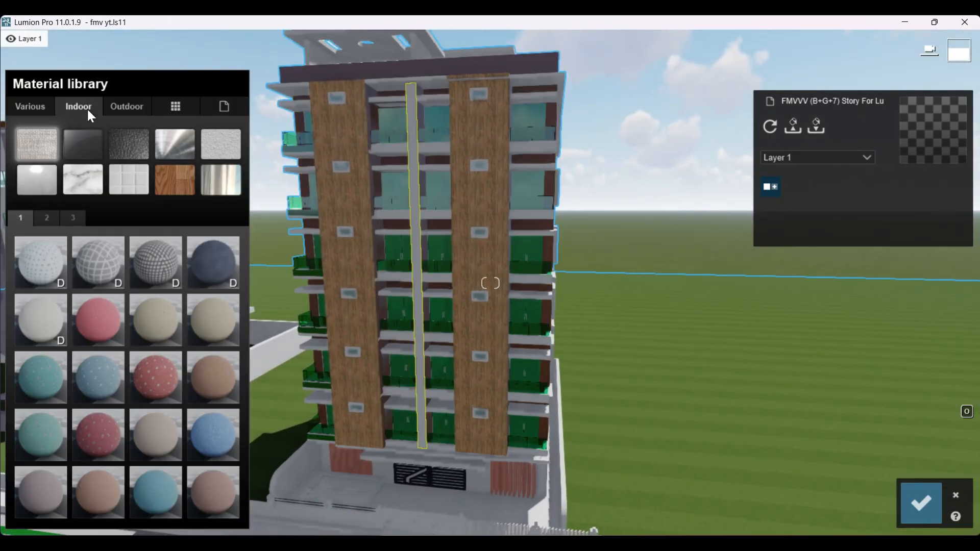
click(131, 190)
click(135, 151)
click(227, 146)
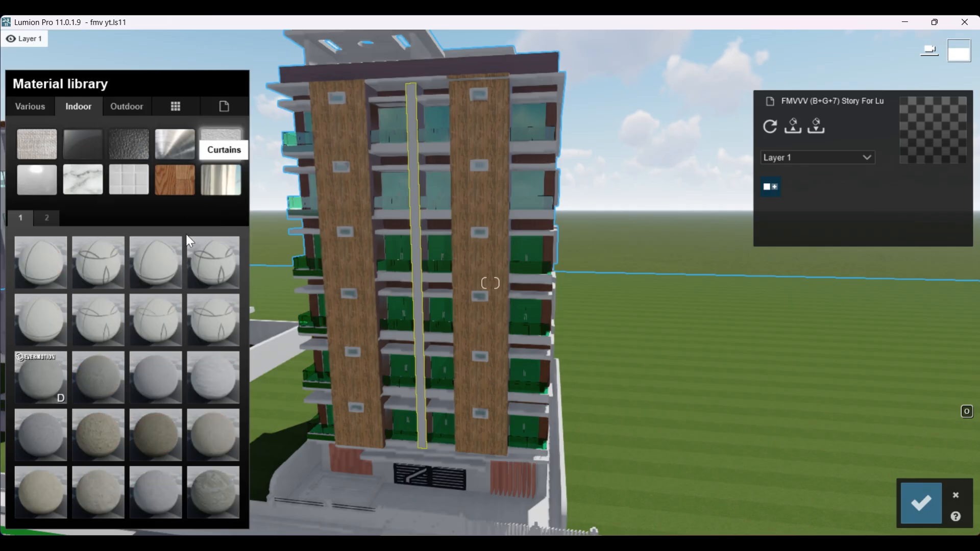
Step: Try a dark grey plaster on the thin column, replace it with the rough brownish-grey plaster, and inspect it up close
click(105, 386)
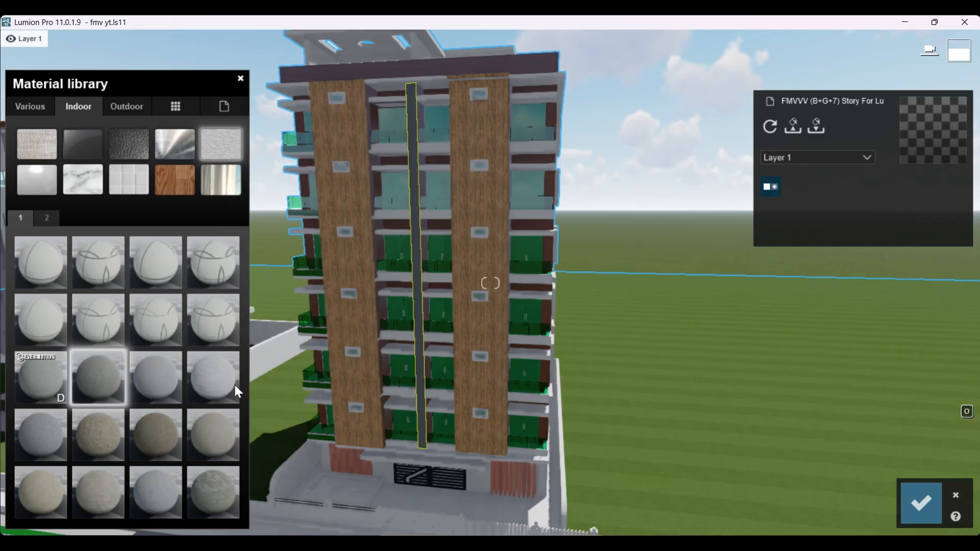
click(48, 218)
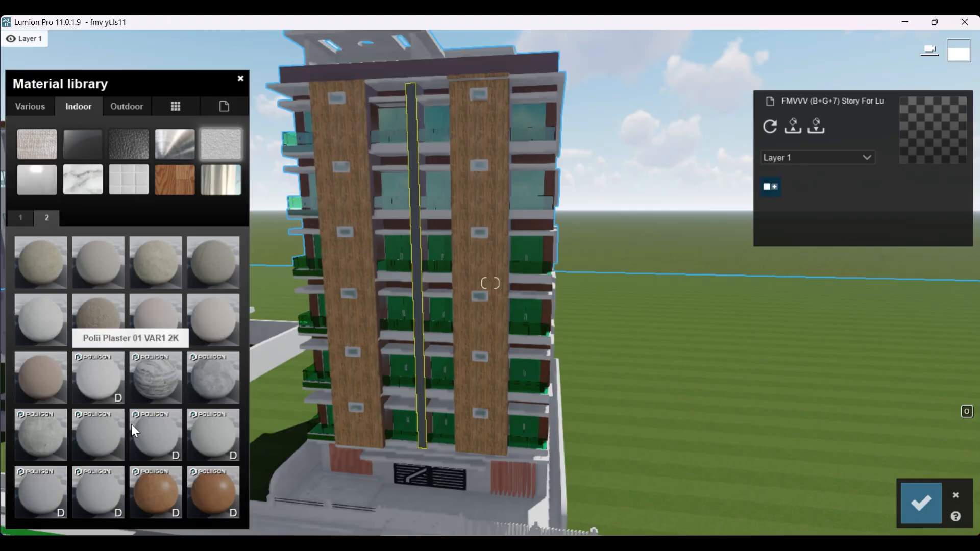
click(96, 319)
scroll(429, 334, up, 5)
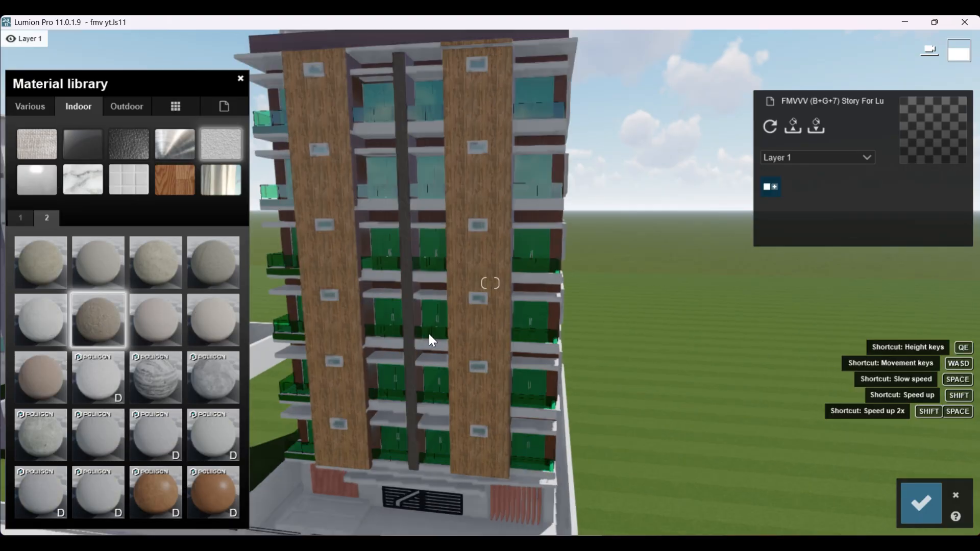
right_drag(430, 334, 456, 316)
scroll(455, 319, up, 5)
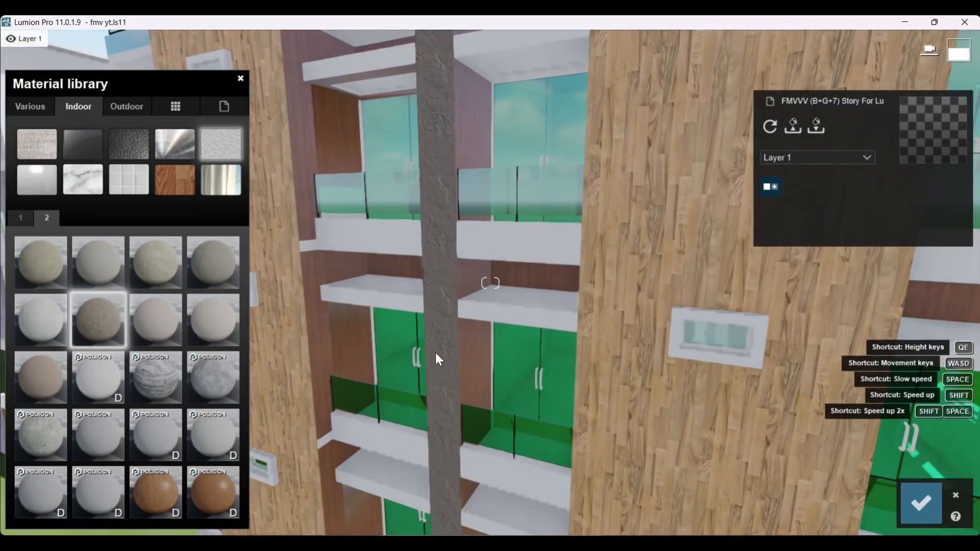
Step: Try the reddish-brown plaster and the streaked grey Poliigon plaster on the thin column between the wood strips
click(153, 494)
scroll(335, 408, down, 5)
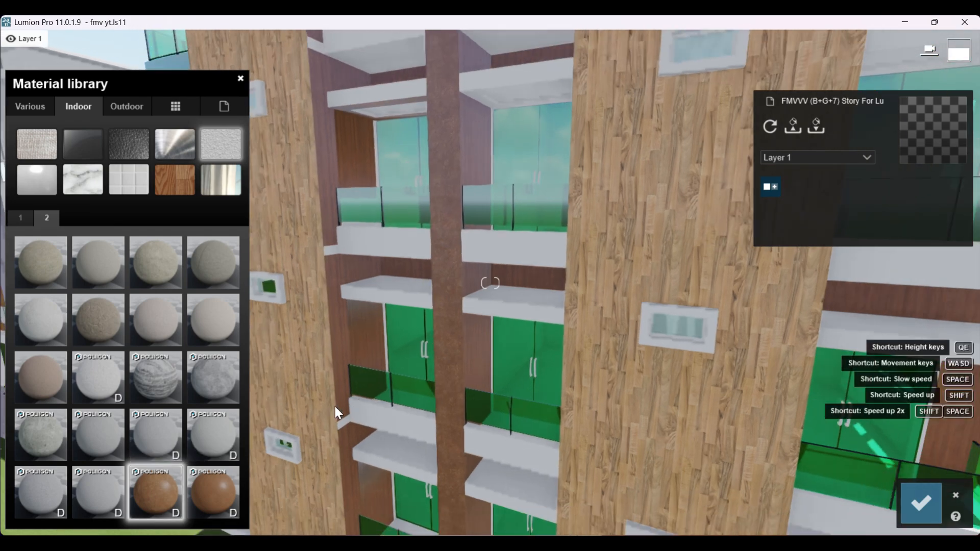
click(166, 389)
scroll(458, 410, down, 5)
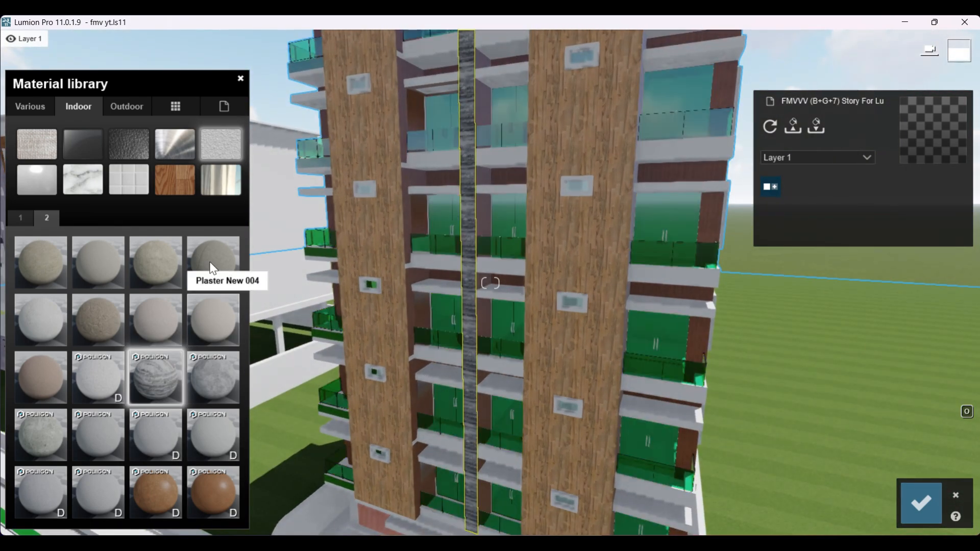
Step: Browse other indoor material categories, try Ceiling V4 600mmx600mm on the thin column, and view it against the facade
click(174, 172)
click(135, 150)
click(189, 143)
click(219, 148)
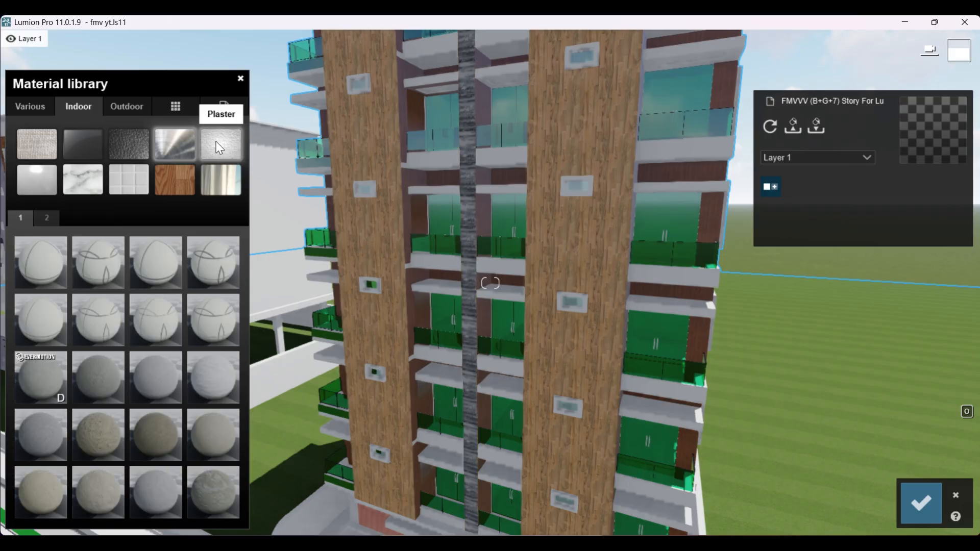
click(160, 267)
click(200, 331)
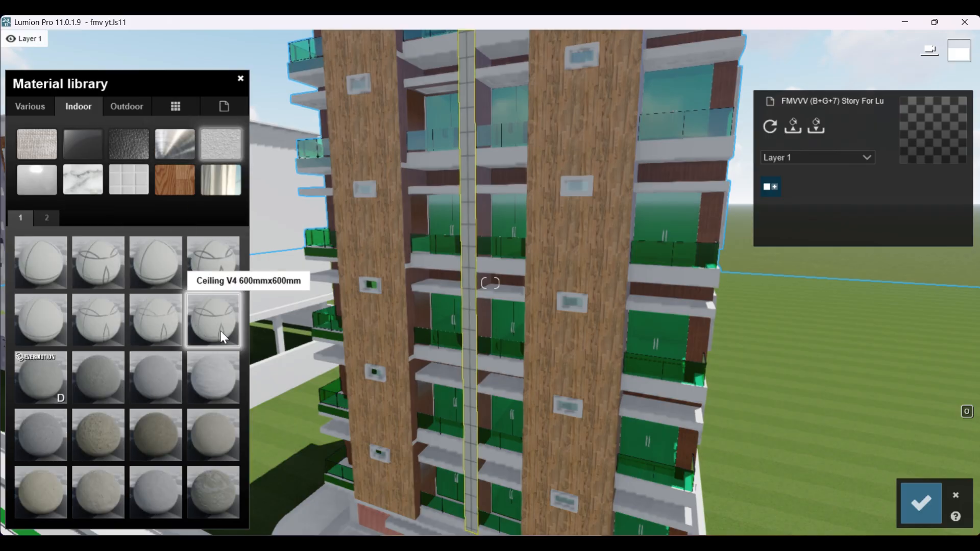
scroll(512, 377, down, 4)
scroll(511, 376, up, 3)
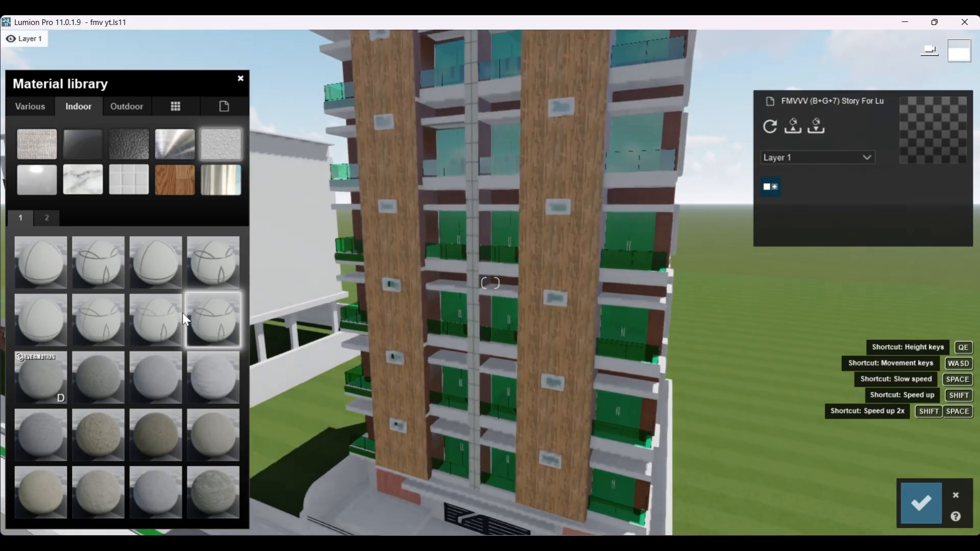
Step: Try outdoor Asphalt 013 1024 and Asphalt 010A 1024 on the thin column, and settle on the black Asphalt 006B 1024
click(120, 108)
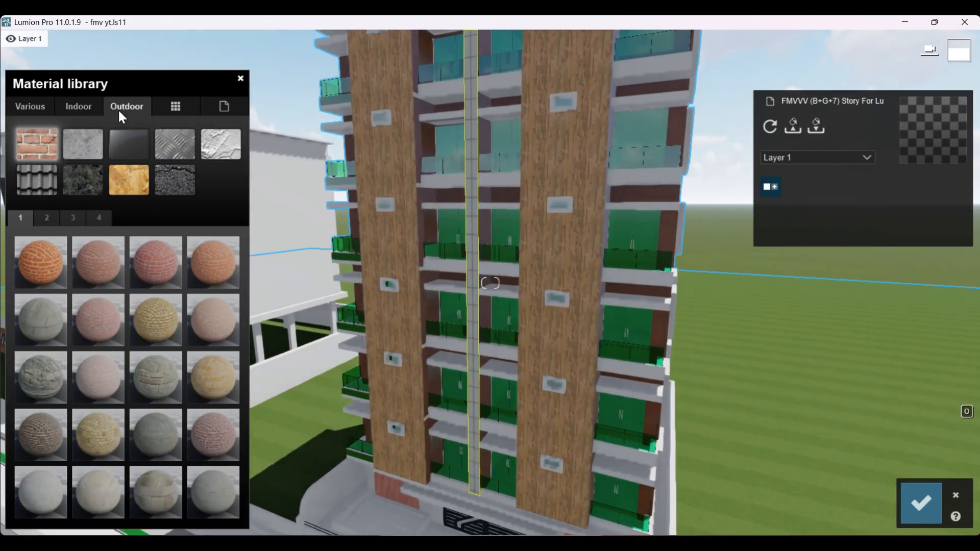
click(133, 142)
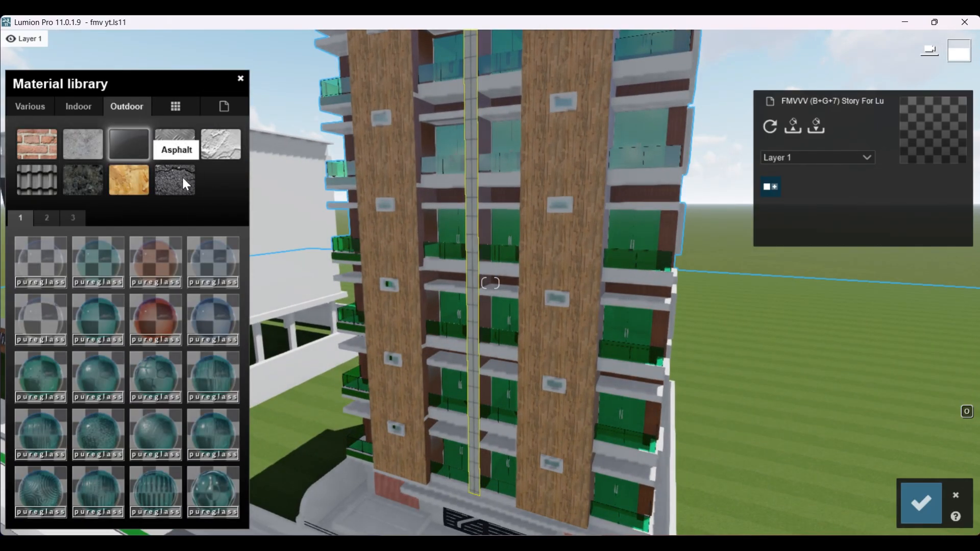
click(181, 176)
click(214, 487)
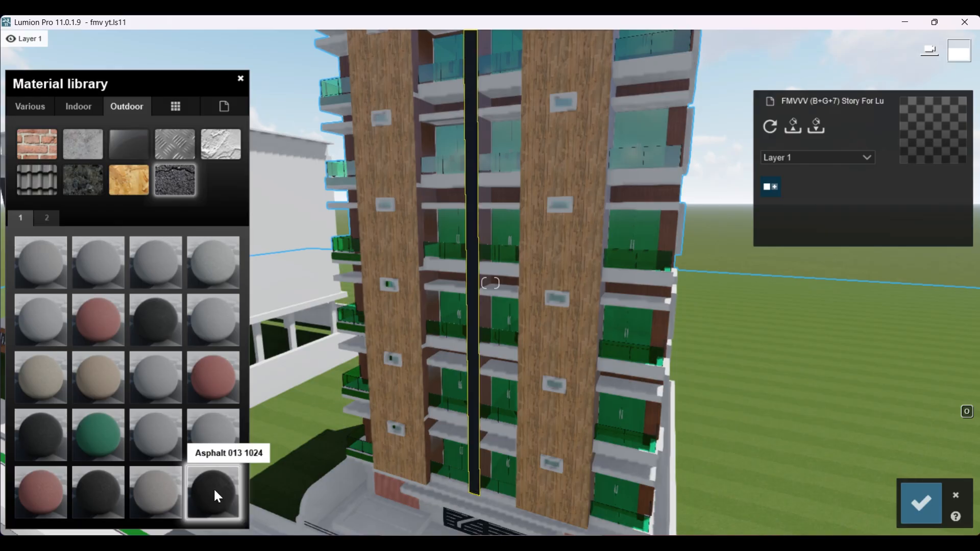
click(214, 382)
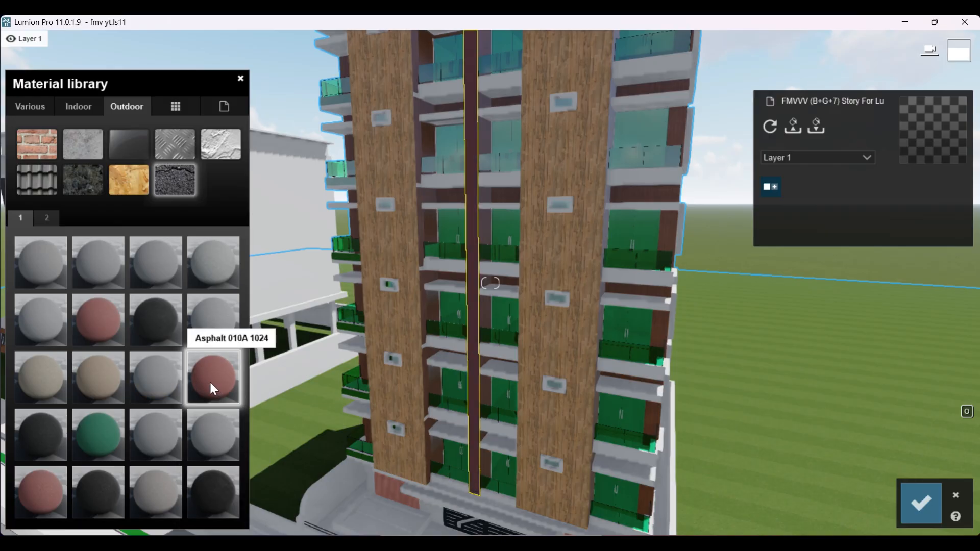
click(150, 315)
scroll(523, 366, down, 3)
scroll(498, 355, up, 3)
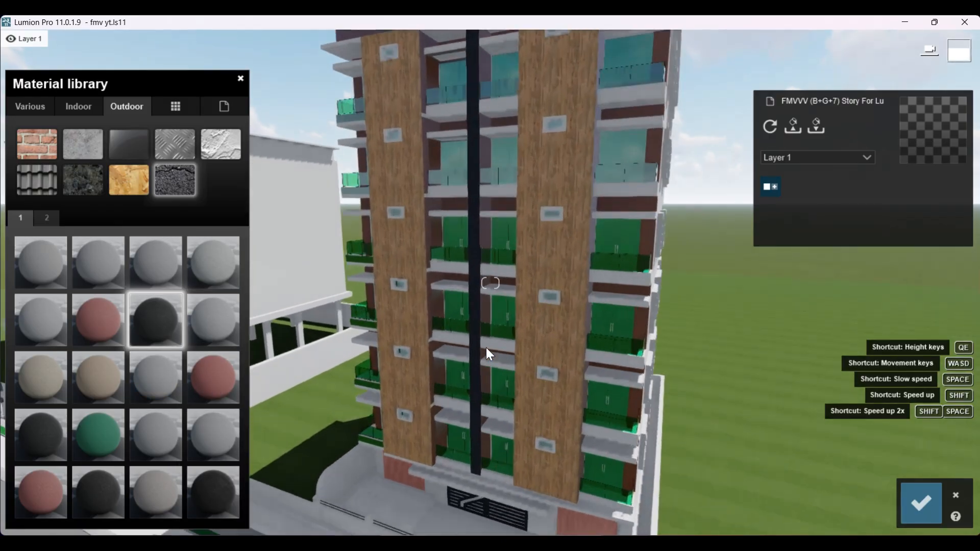
Step: Select the projecting slabs above the balcony doors and try the outdoor Asphalt 006B 1024 material on them
click(445, 286)
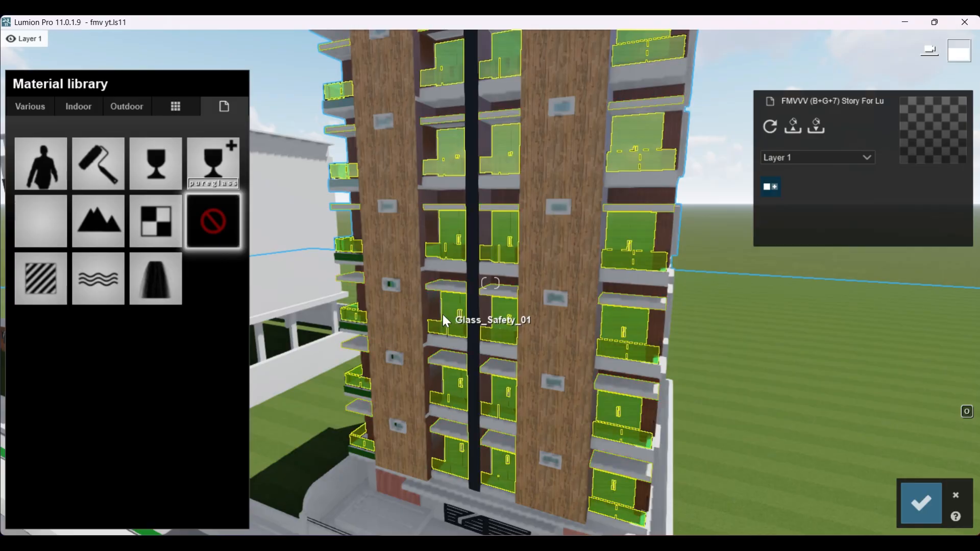
scroll(444, 324, up, 4)
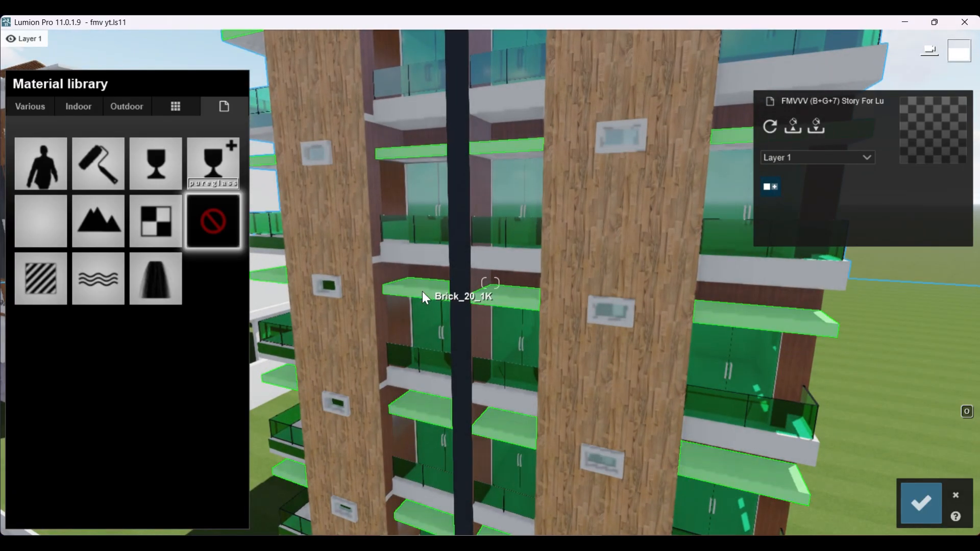
click(422, 292)
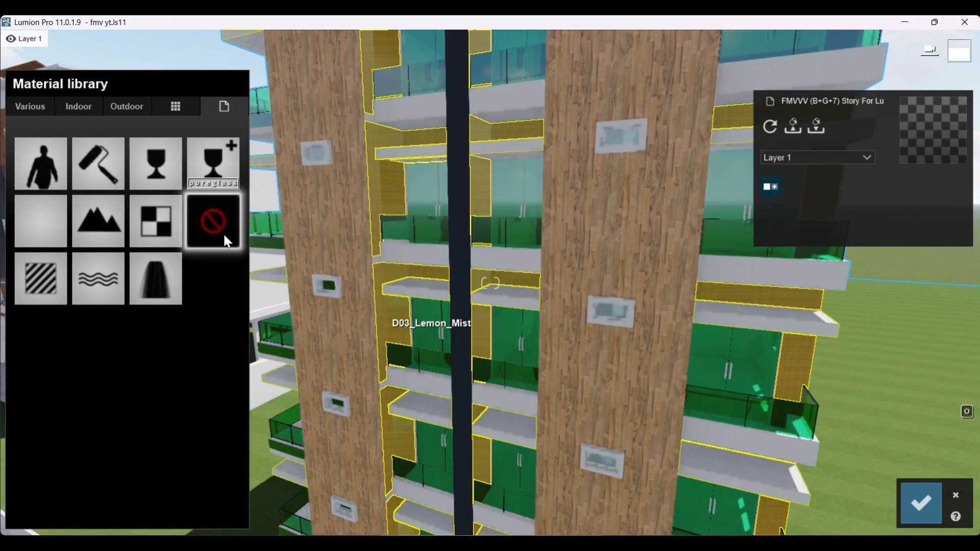
click(84, 109)
click(136, 109)
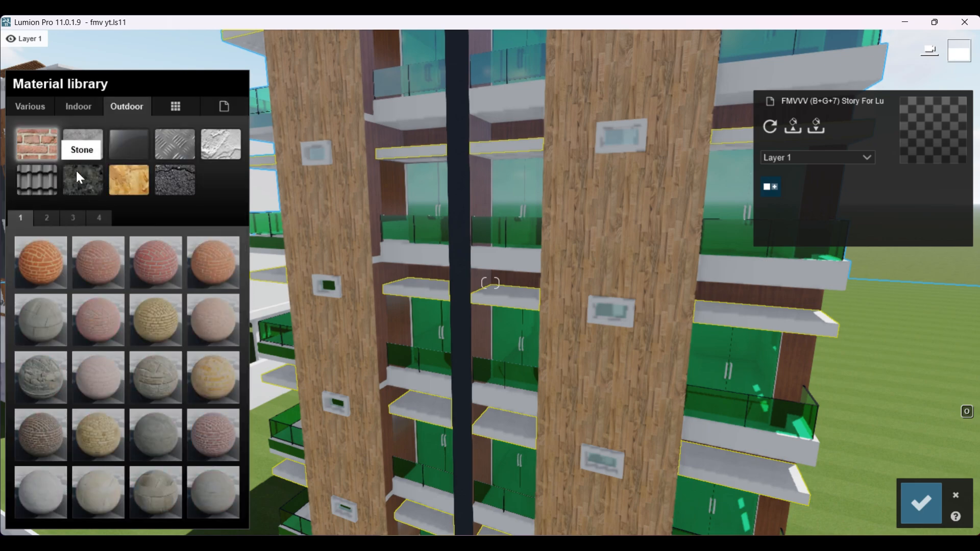
click(128, 176)
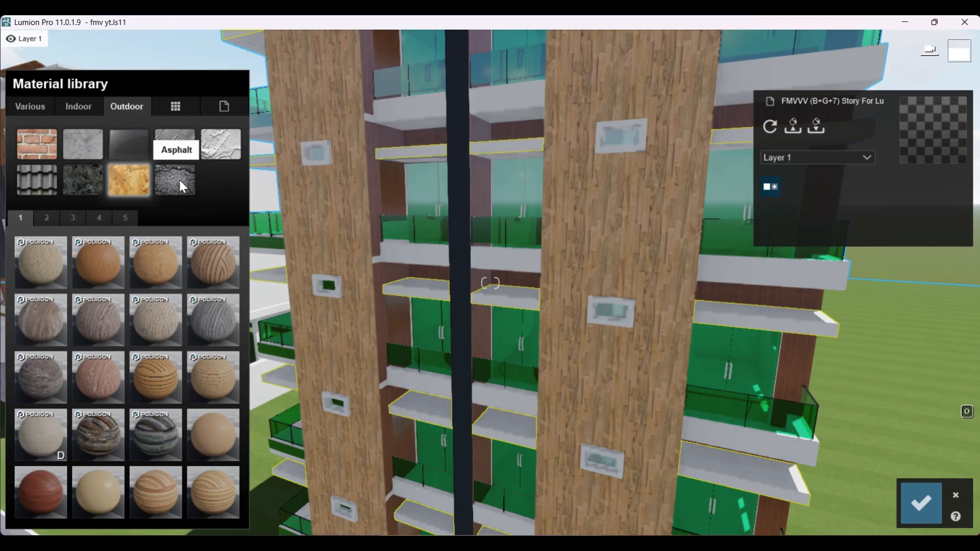
click(179, 183)
click(168, 319)
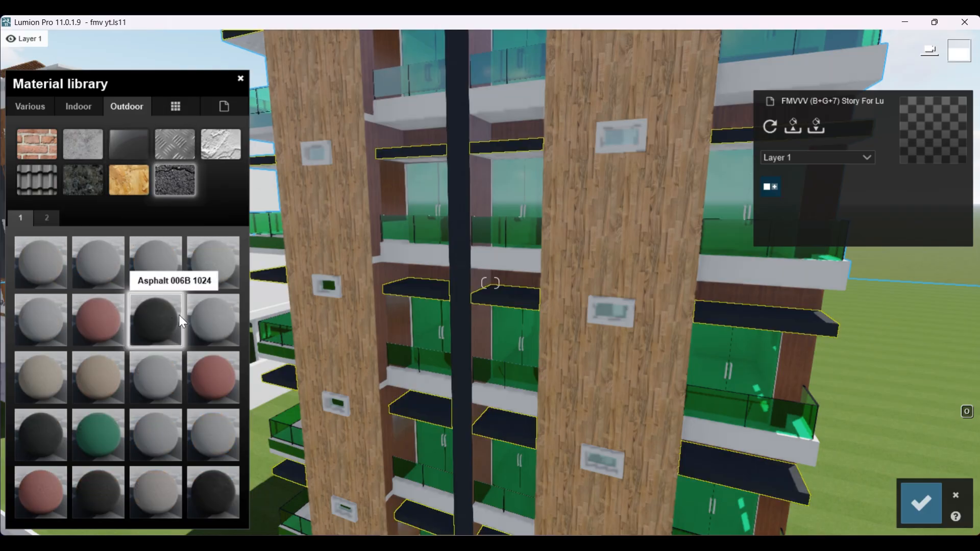
scroll(499, 377, down, 5)
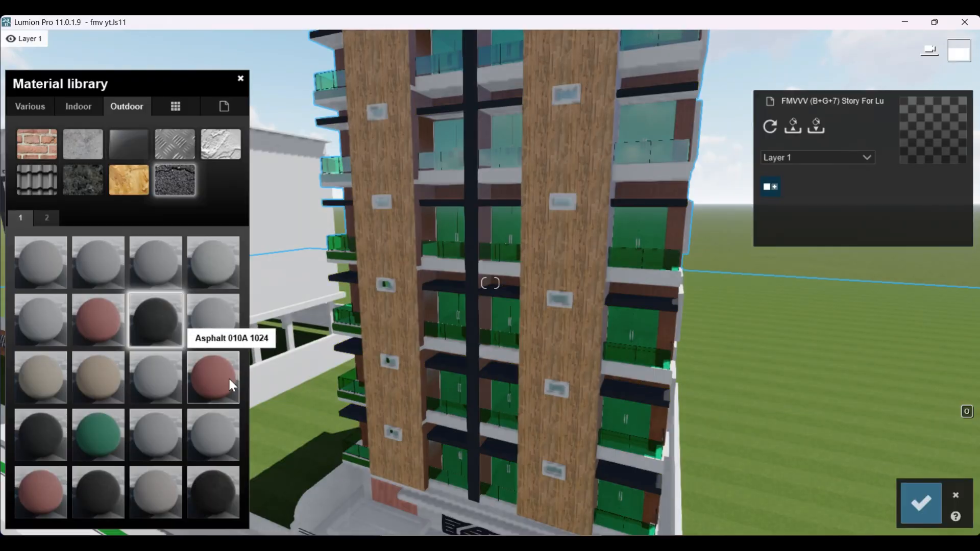
Step: Replace the material of the projecting slabs with the grey Asphalt 009 1024 and inspect it up close
click(162, 374)
scroll(511, 347, up, 4)
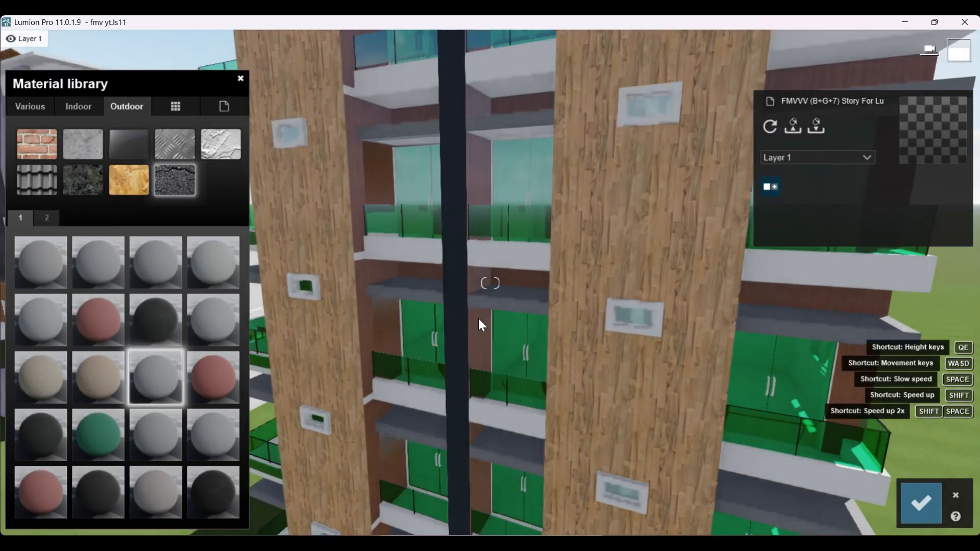
scroll(481, 328, up, 3)
scroll(488, 334, down, 3)
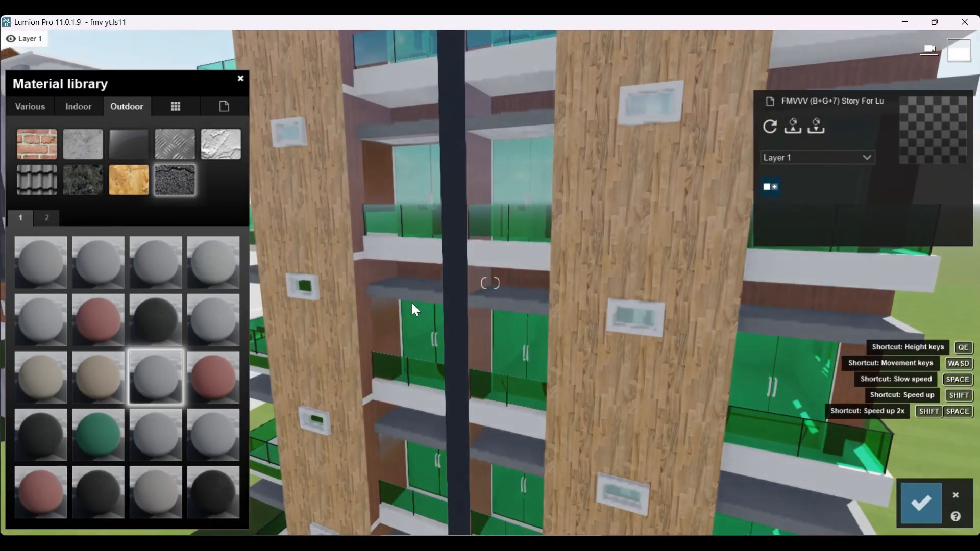
Step: Apply the outdoor stone-like Bricks 007a 1024x512 to the white balcony parapets and check them on the facade
click(406, 251)
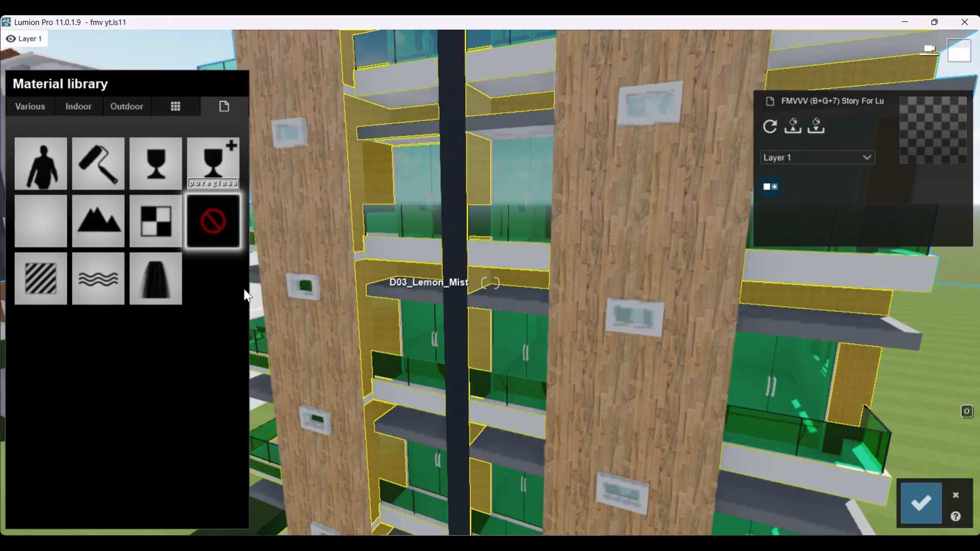
click(121, 107)
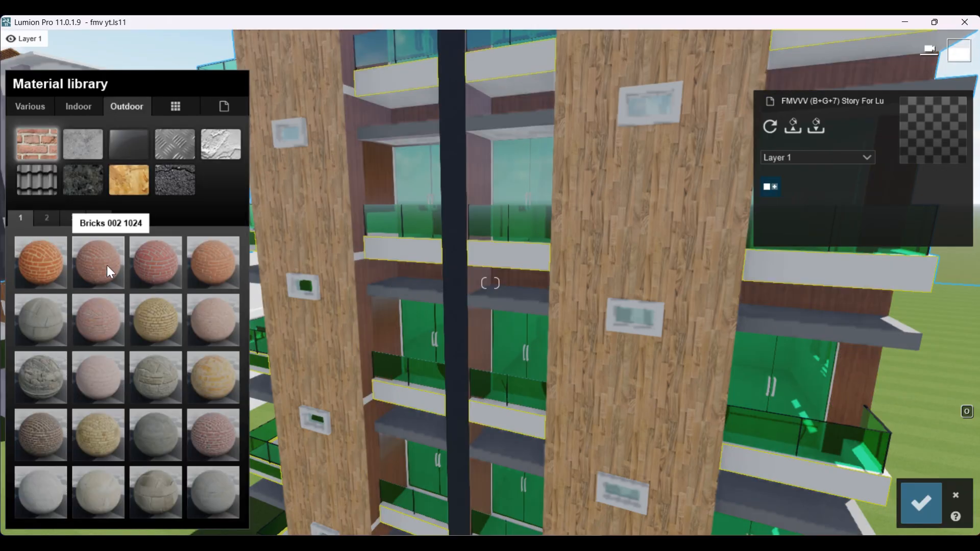
click(46, 364)
scroll(552, 336, down, 2)
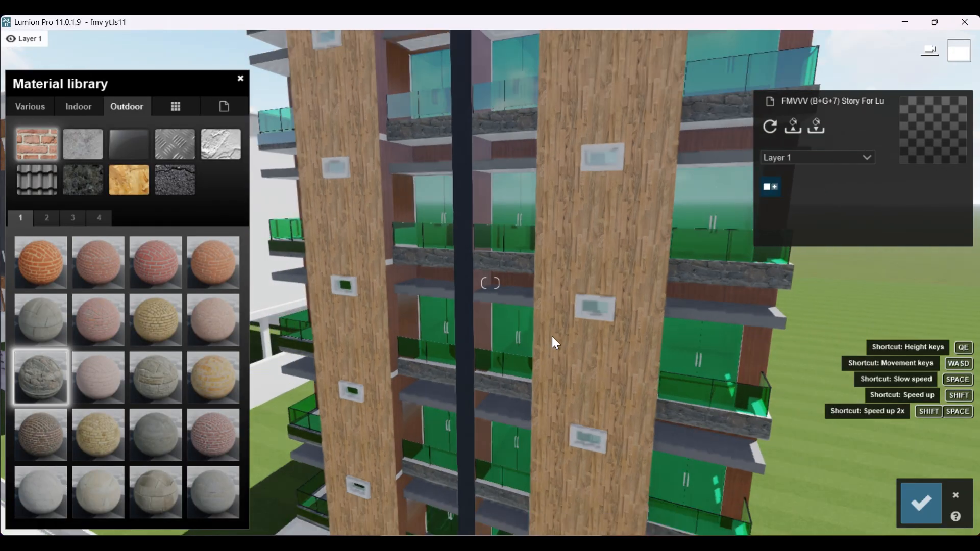
scroll(552, 337, down, 3)
right_drag(552, 336, 439, 328)
scroll(402, 308, up, 4)
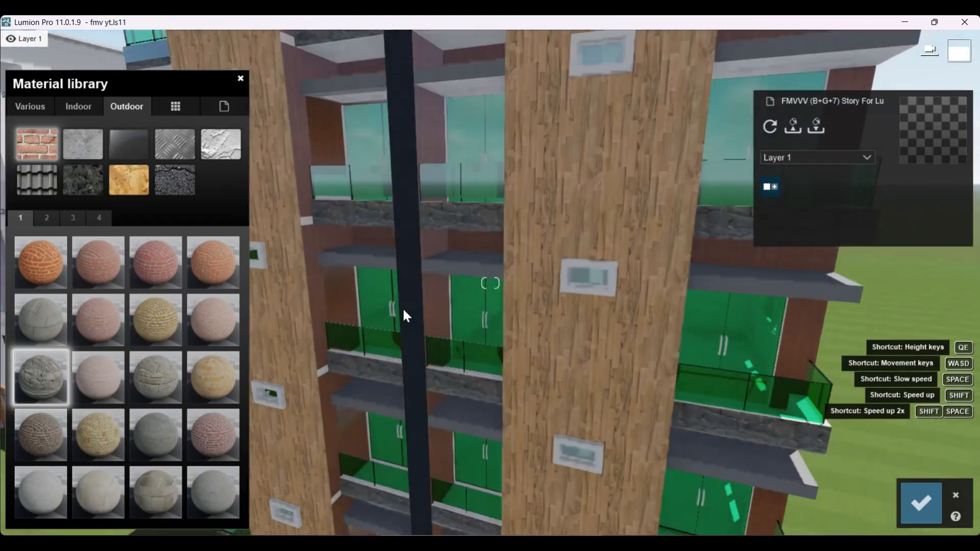
Step: Reselect the projecting slabs, browse the outdoor material categories, and try Concrete 012 1024 on them
scroll(404, 308, up, 2)
click(443, 261)
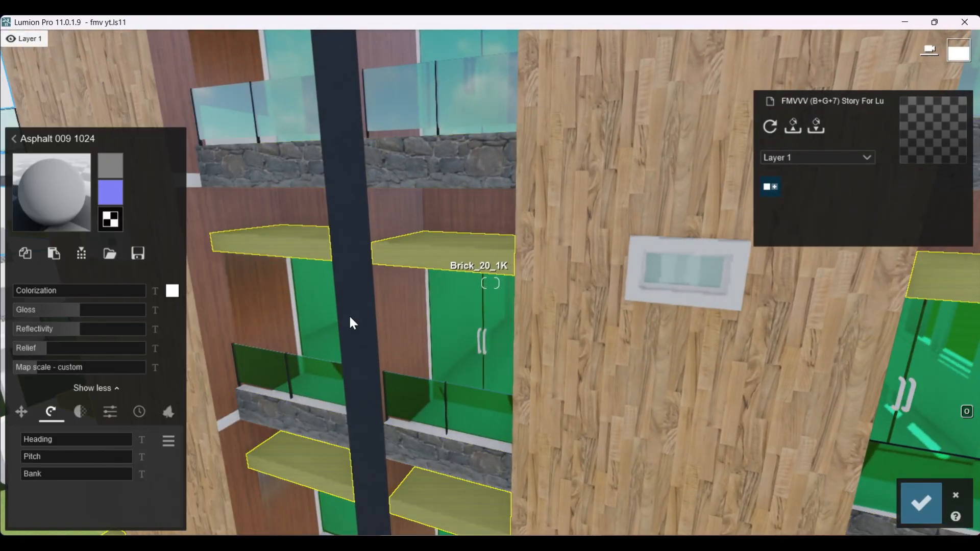
click(54, 187)
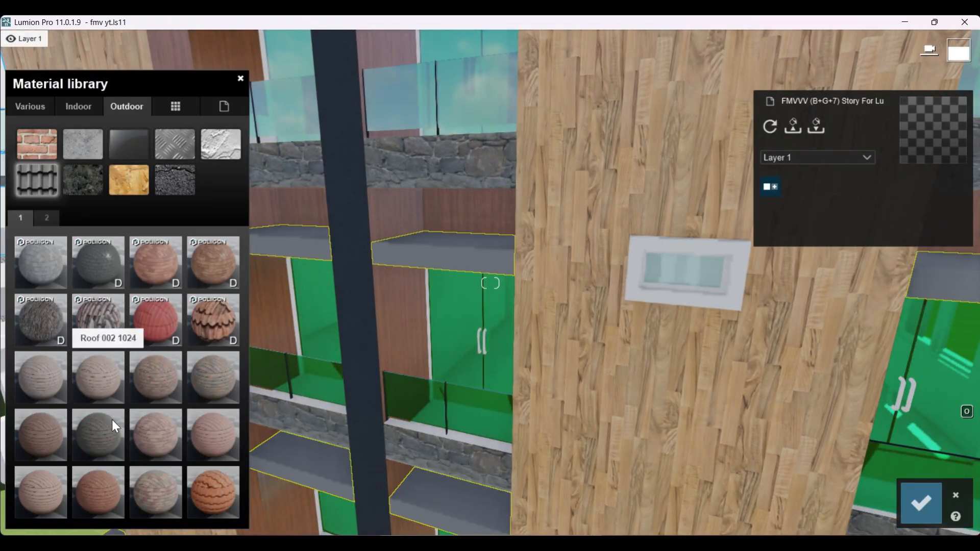
click(190, 181)
click(181, 140)
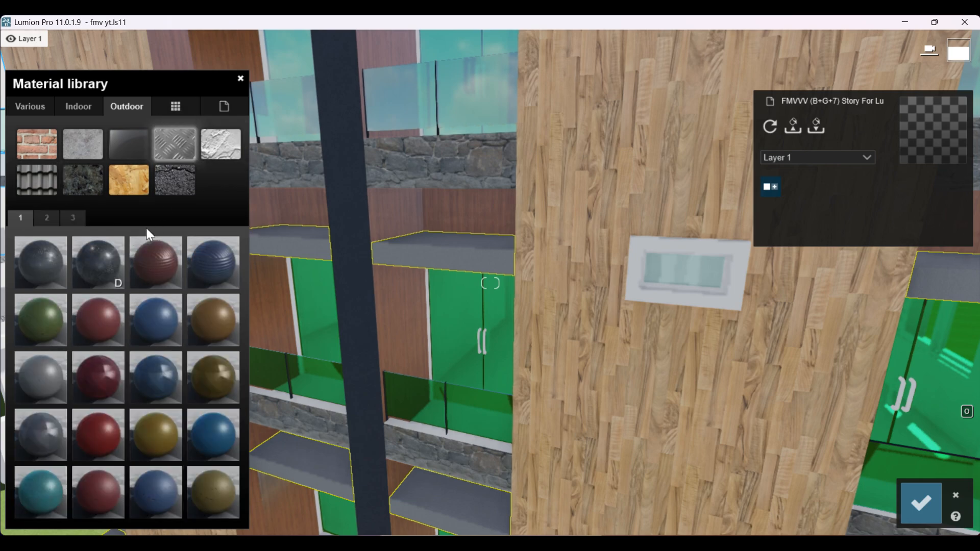
click(87, 171)
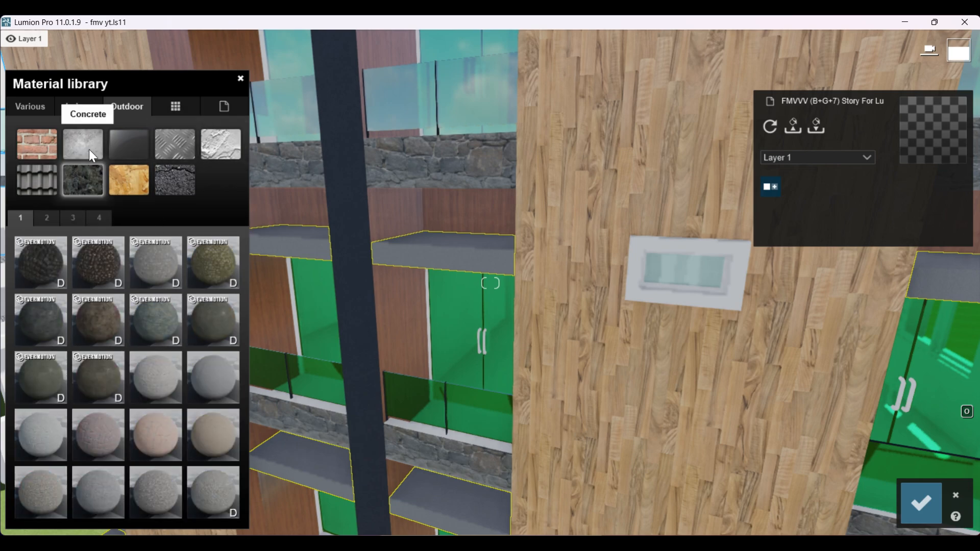
click(89, 149)
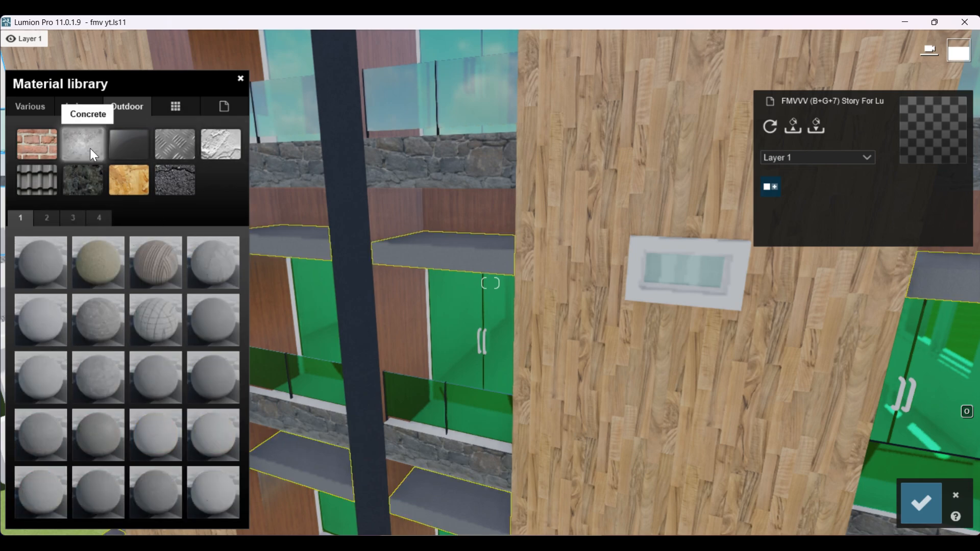
click(103, 363)
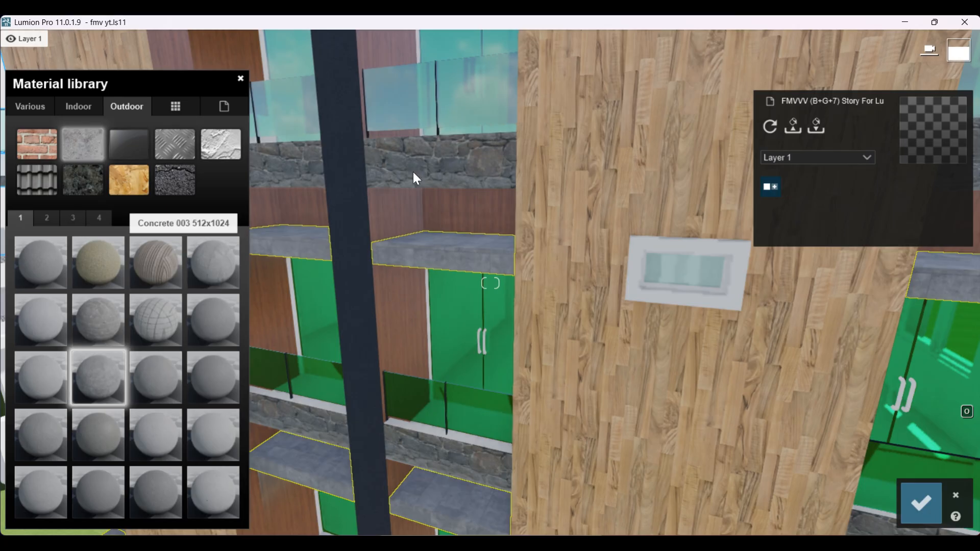
Step: Look up the balcony parapets' material, apply the same Bricks 007a 1024x512 to the projecting slabs, and view the whole facade
click(420, 157)
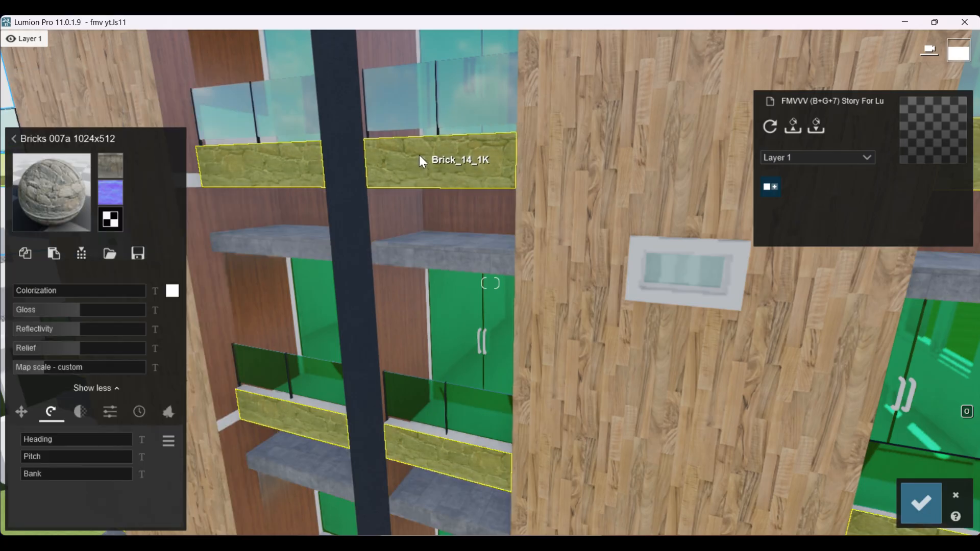
click(39, 141)
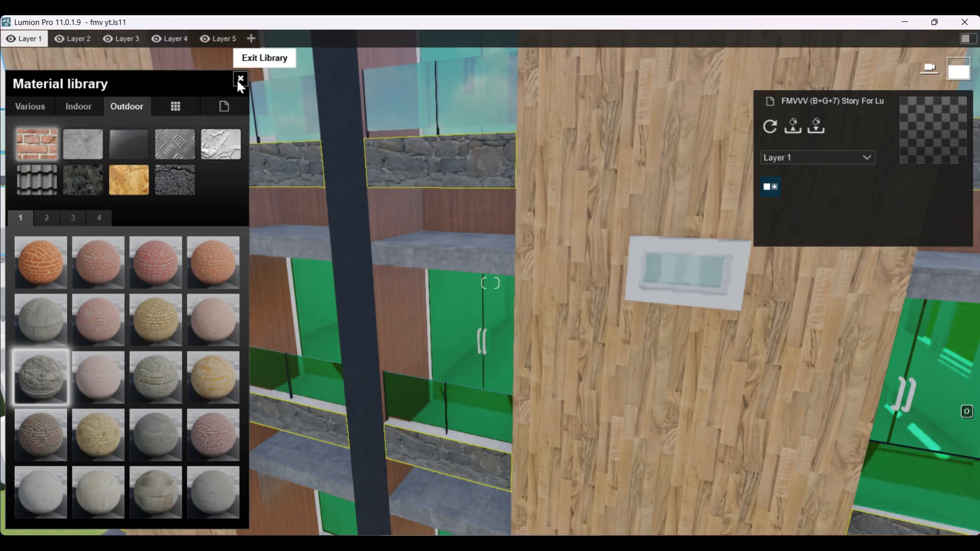
click(465, 264)
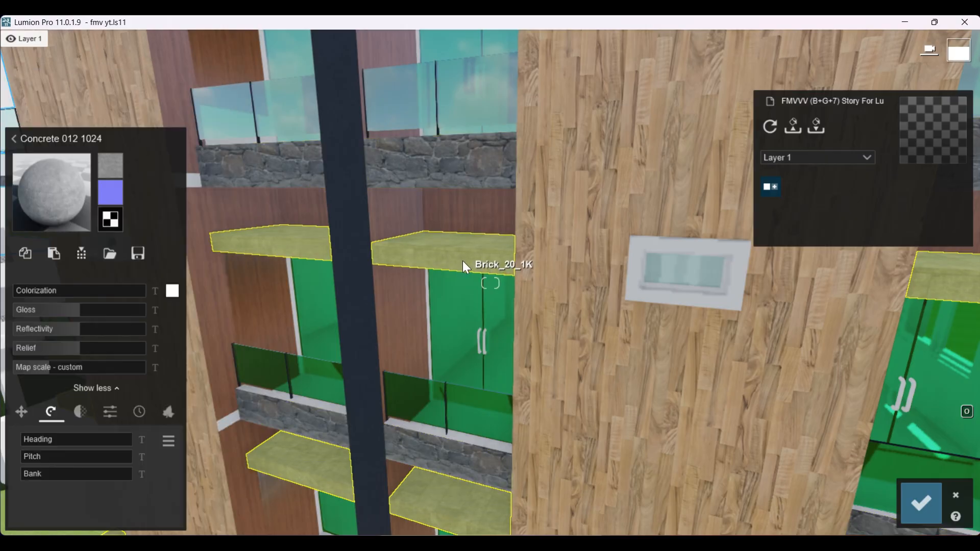
click(52, 192)
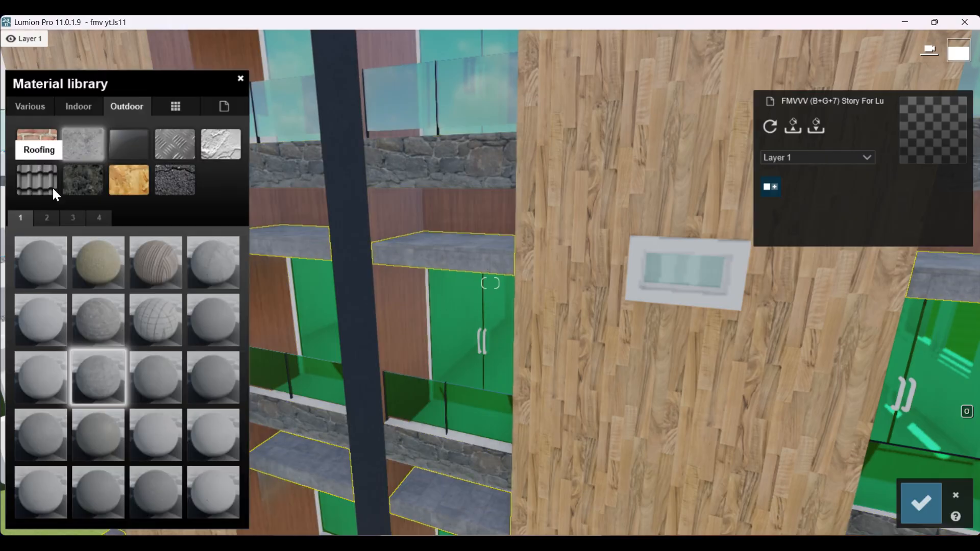
click(134, 108)
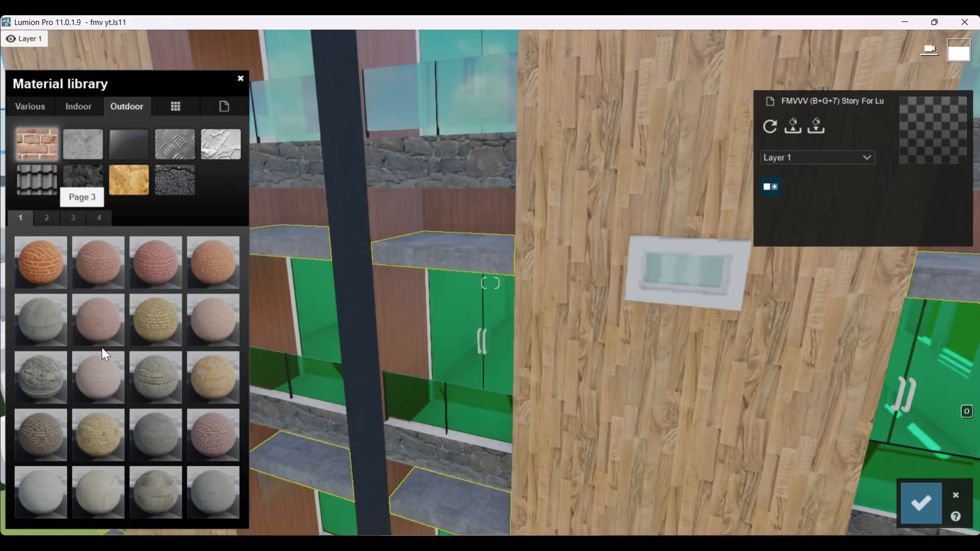
click(43, 379)
scroll(479, 329, down, 5)
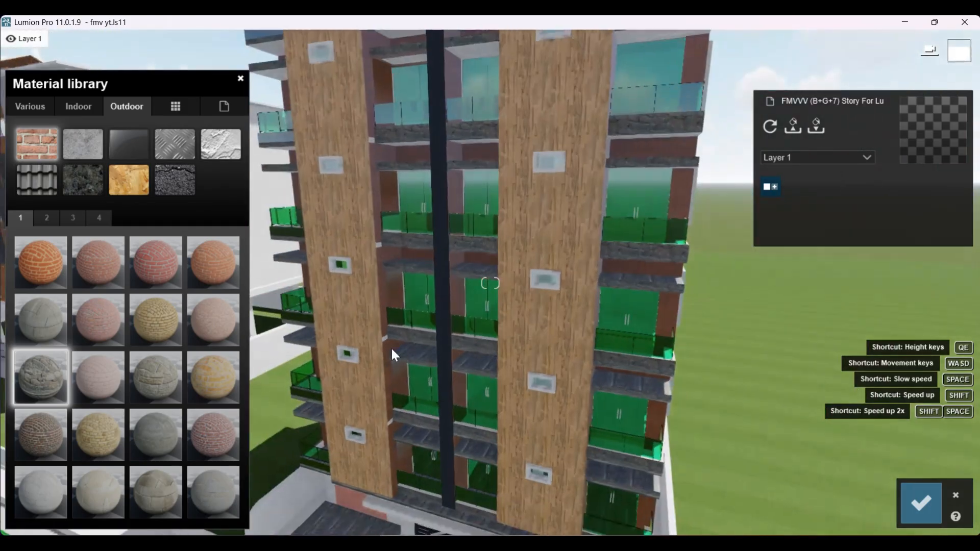
Step: Try Bricks 007 1024 on the projecting slabs, replace it with the neighbouring rough grey stone brick, and view the whole facade
scroll(350, 329, up, 5)
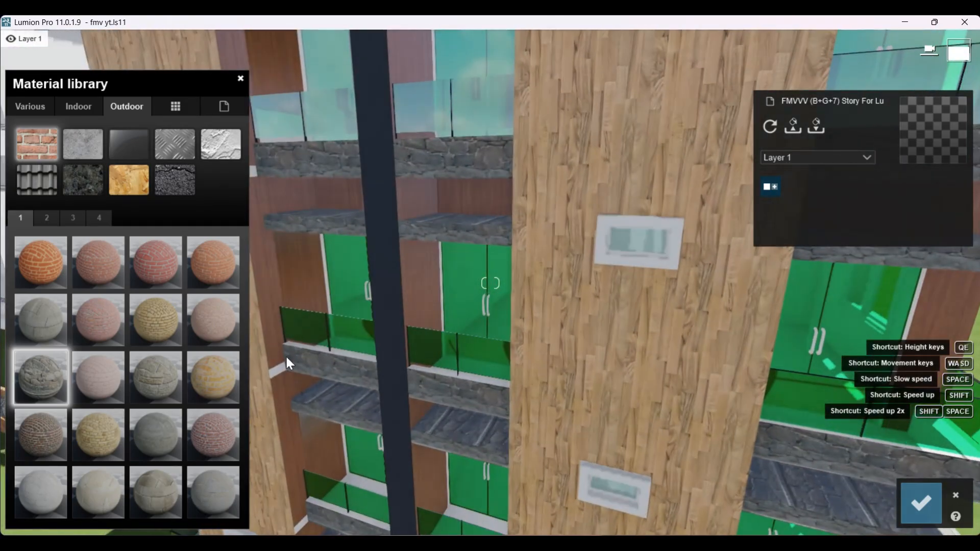
click(99, 383)
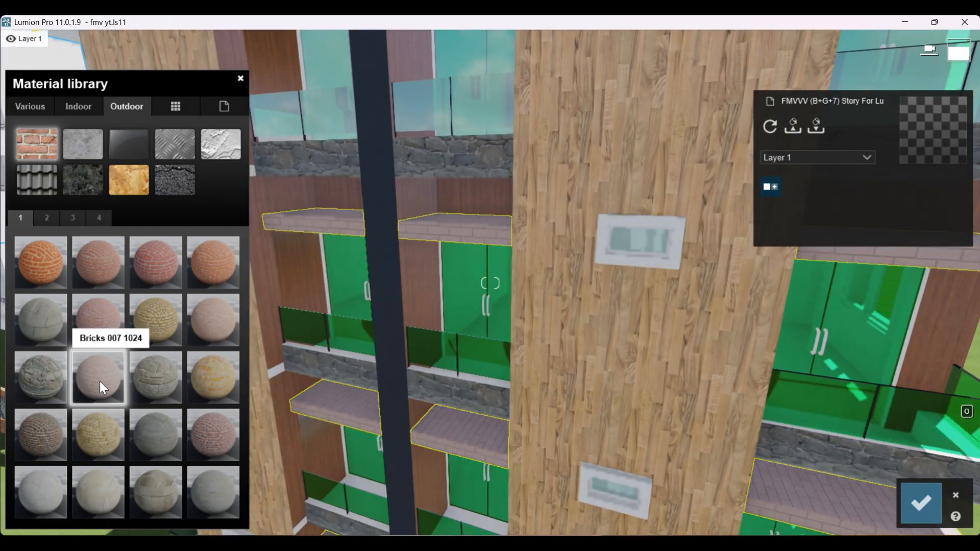
click(170, 382)
scroll(523, 321, down, 5)
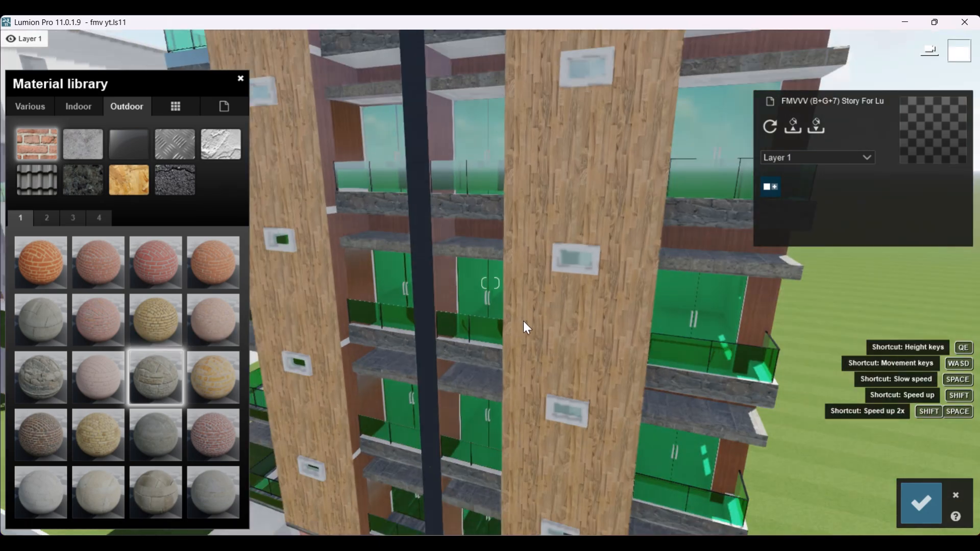
scroll(523, 320, down, 5)
right_drag(447, 335, 390, 352)
scroll(390, 352, down, 1)
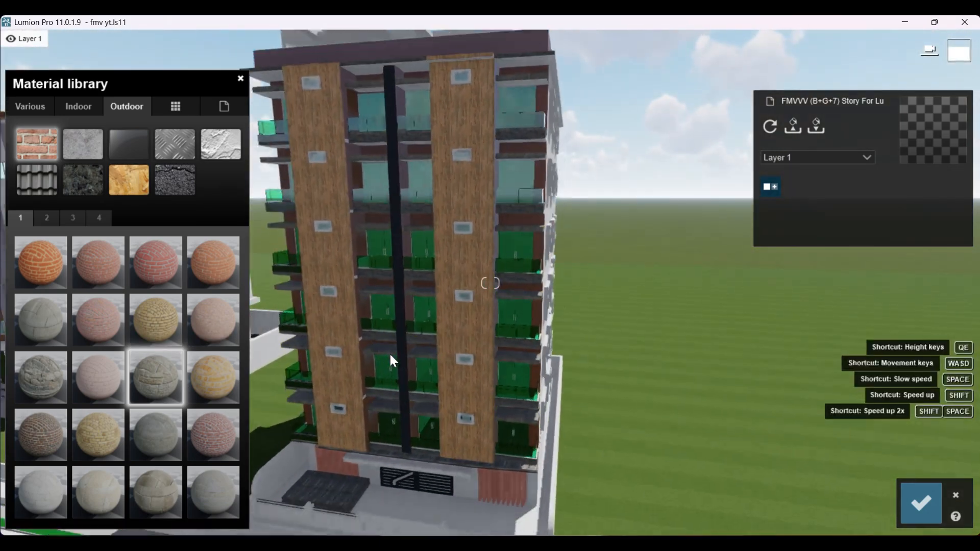
scroll(392, 361, down, 3)
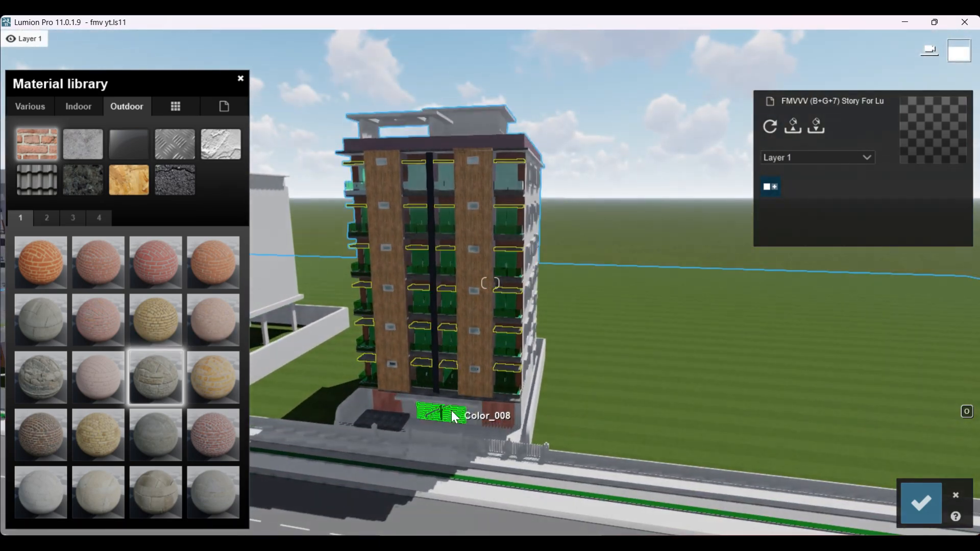
Step: Apply the orange outdoor Bricks 001 1024 to the boundary walls beside the building
scroll(662, 377, up, 3)
right_drag(661, 378, 603, 374)
scroll(621, 390, up, 3)
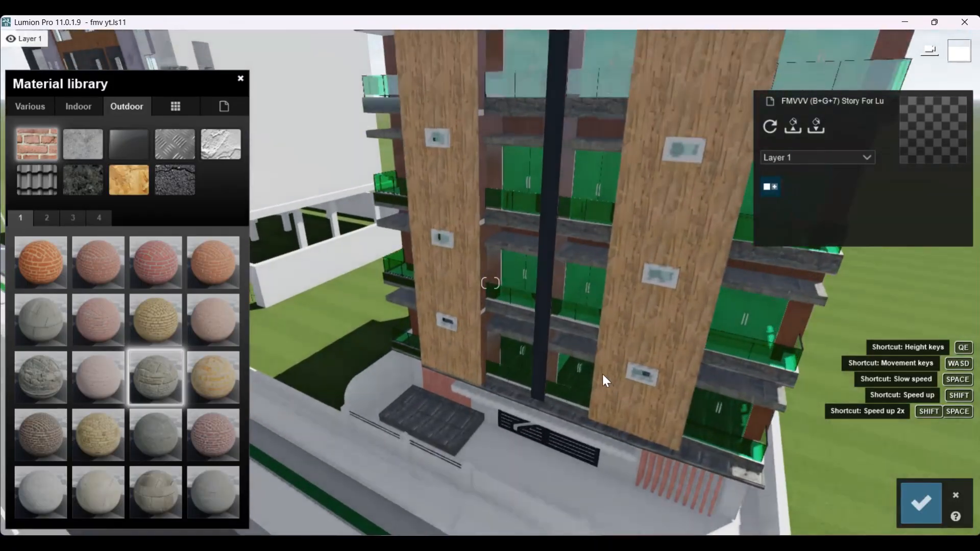
scroll(603, 375, down, 3)
click(392, 362)
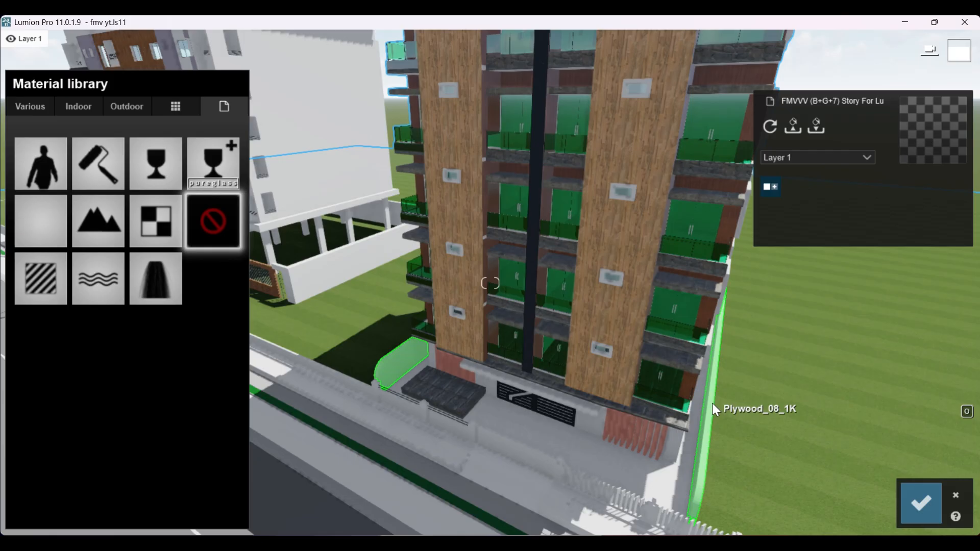
click(113, 108)
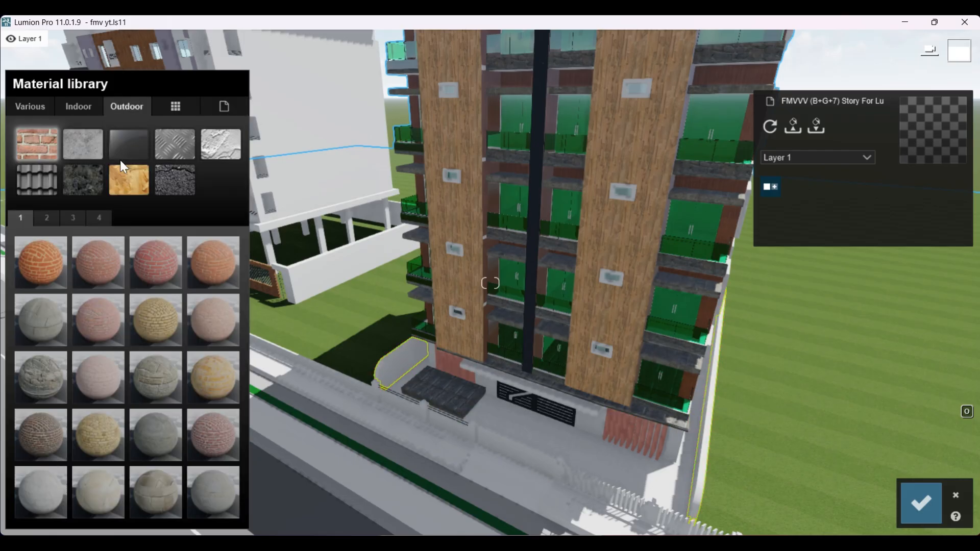
click(48, 259)
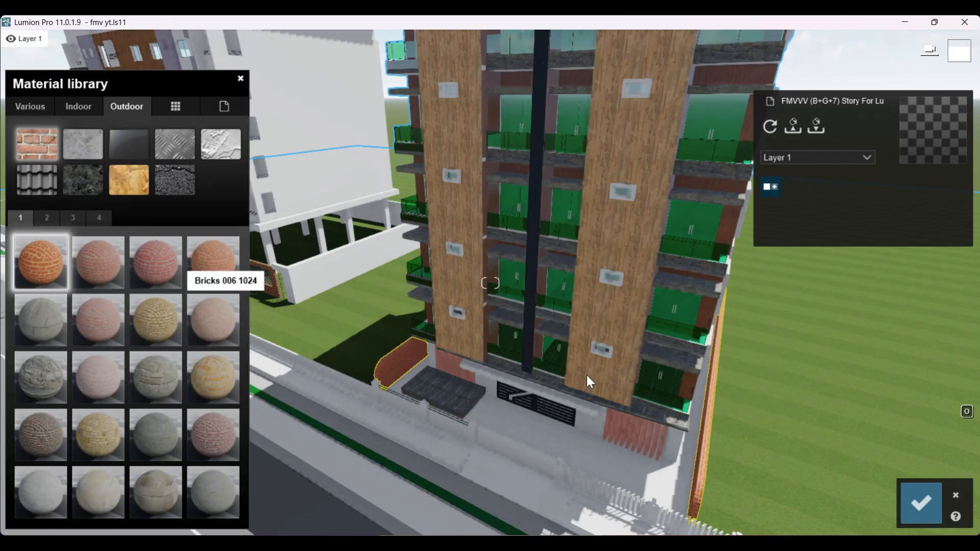
Step: Inspect the curved boundary wall up close and slightly increase the map scale of its Bricks 001 1024 material
scroll(507, 358, up, 3)
scroll(340, 438, up, 3)
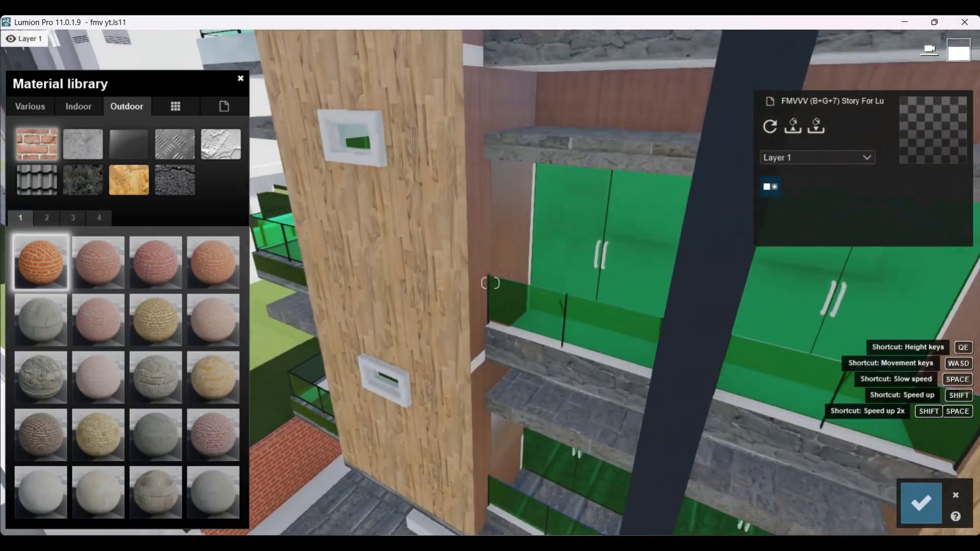
right_drag(340, 438, 622, 317)
scroll(493, 308, up, 6)
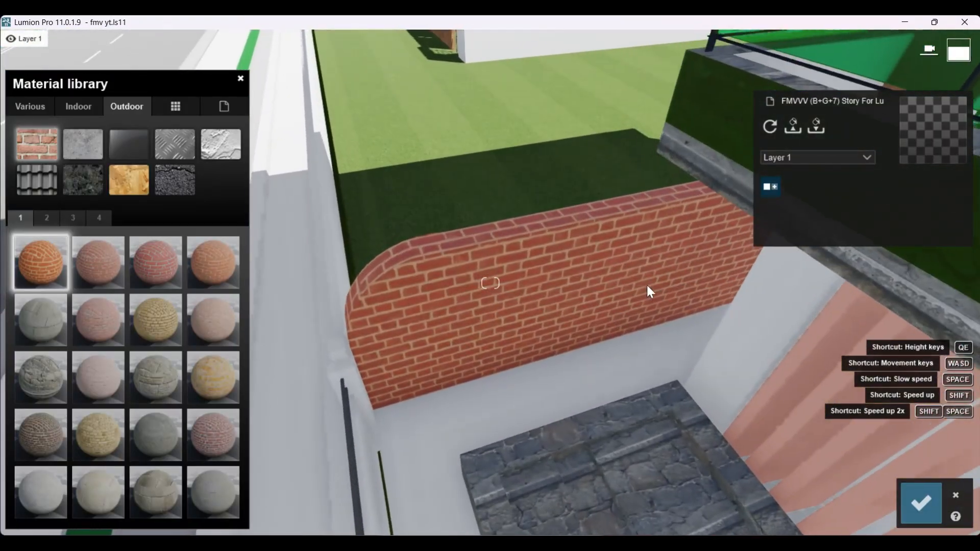
click(525, 319)
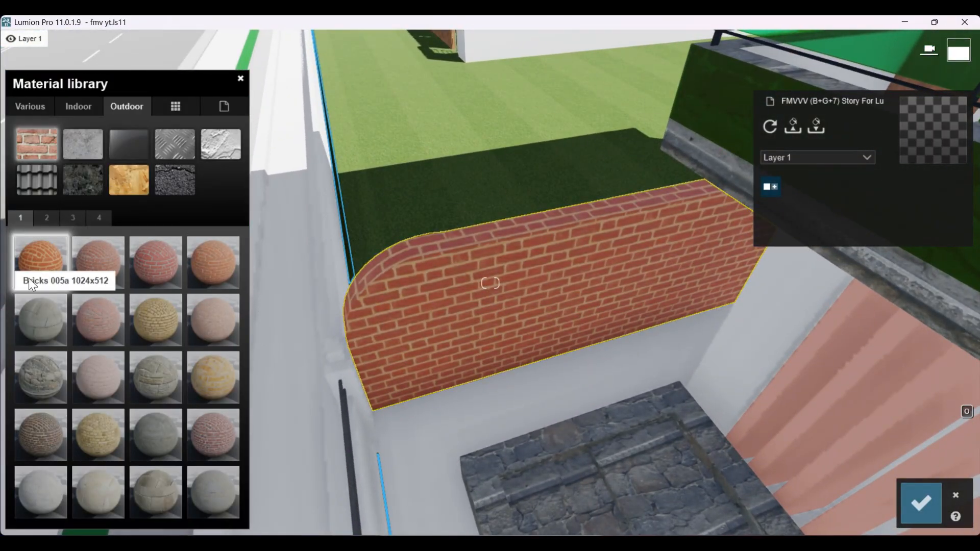
click(44, 267)
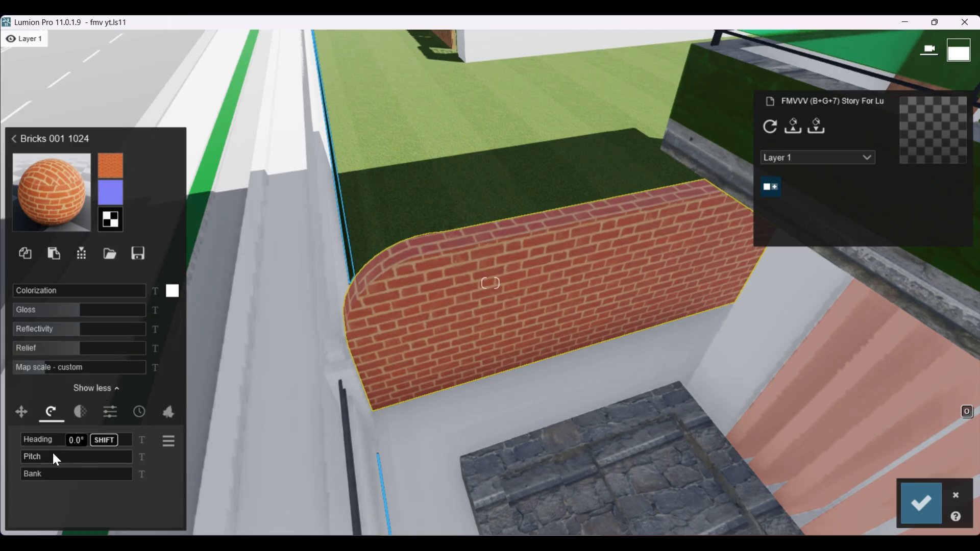
drag(45, 367, 47, 368)
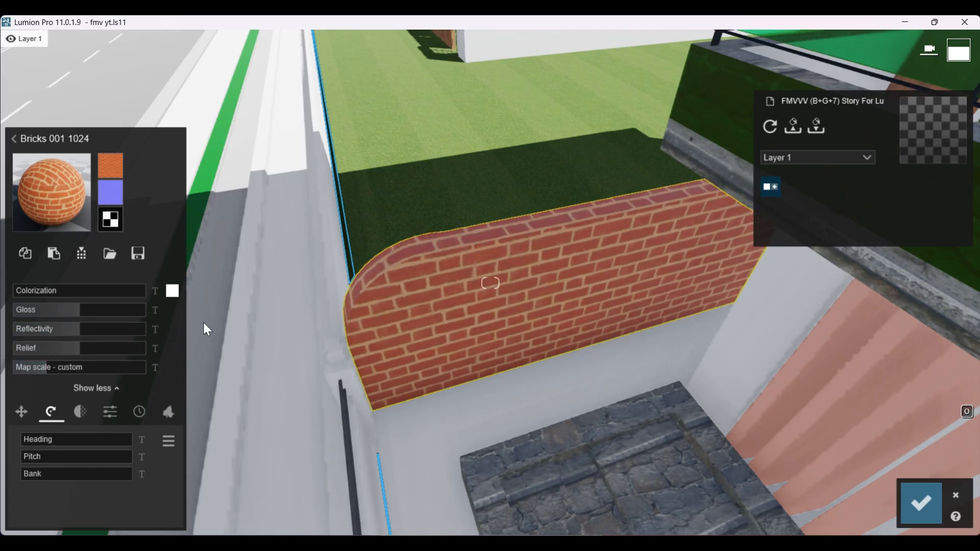
Step: Examine the brick boundary walls and the building's front and side facades from several angles
key(s)
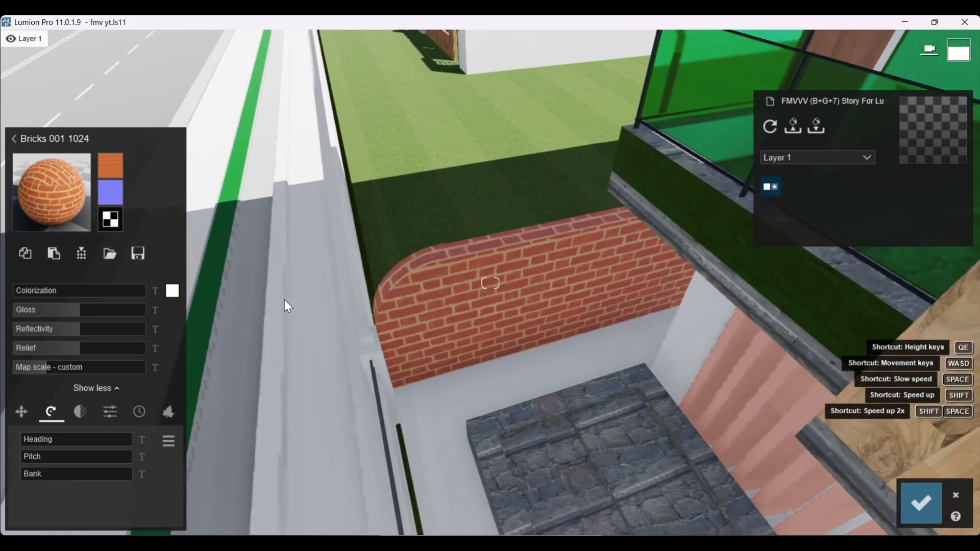
key(s)
right_drag(392, 312, 417, 288)
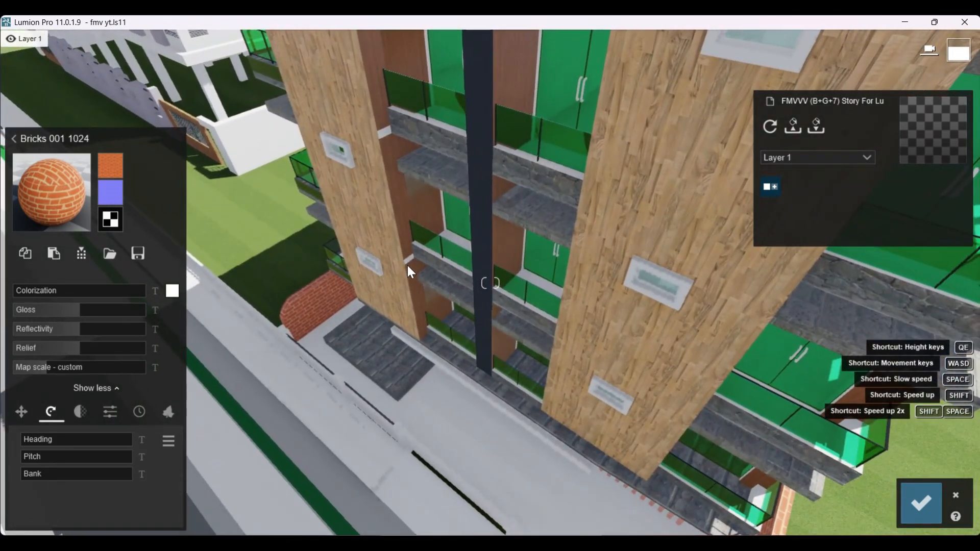
key(s)
key(d)
key(a)
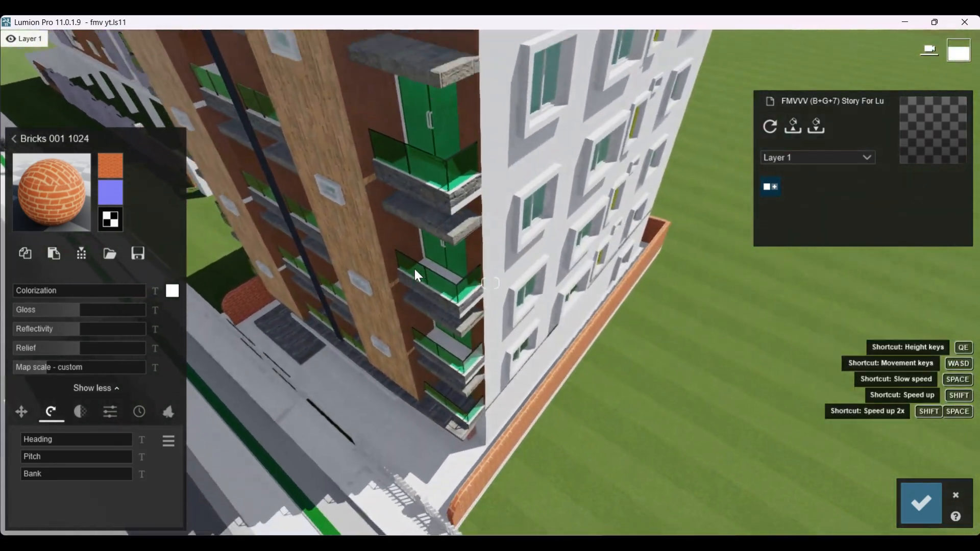
key(s)
right_drag(439, 297, 530, 441)
key(d)
key(s)
right_drag(535, 340, 474, 498)
key(w)
key(w)
key(s)
right_drag(515, 332, 605, 211)
scroll(515, 383, up, 4)
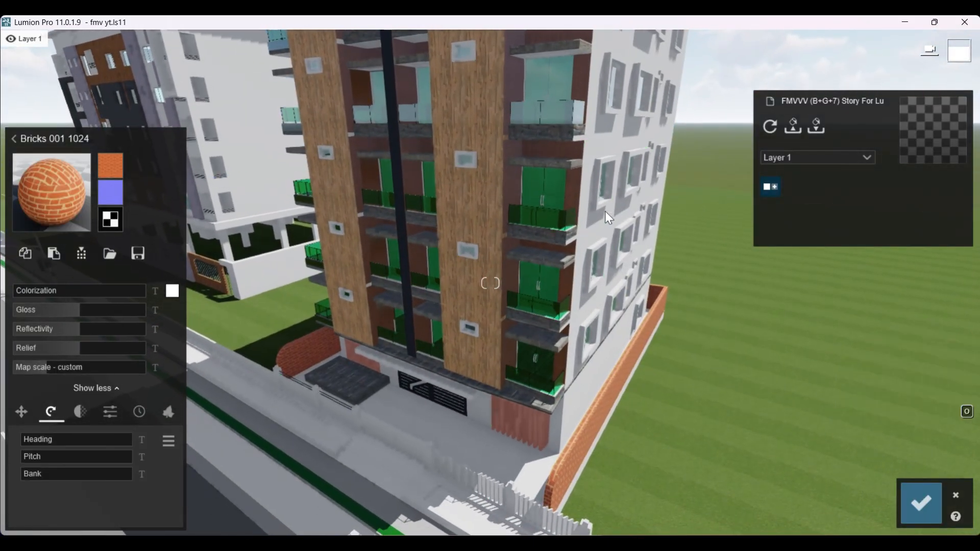
Step: Apply the beige outdoor plaster to the white side walls of the building
click(599, 227)
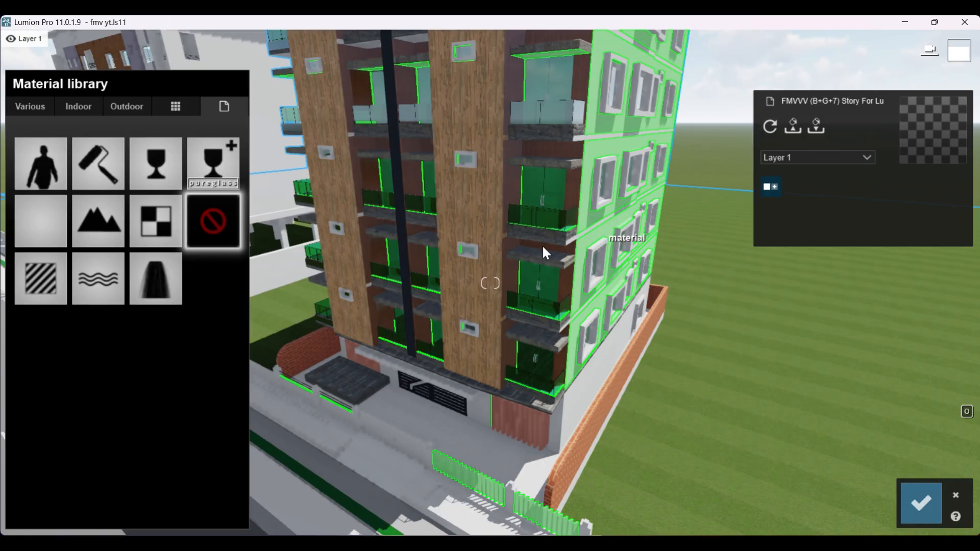
click(120, 106)
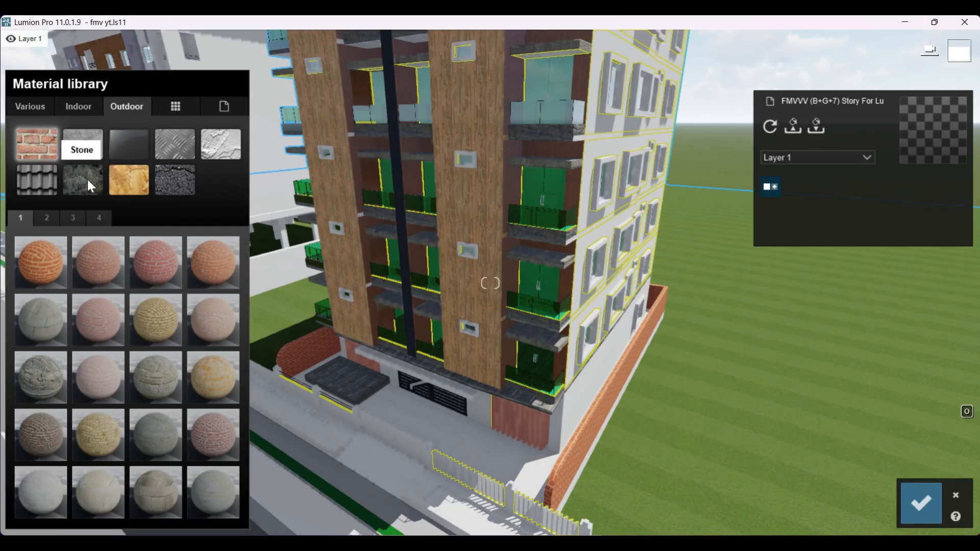
click(227, 146)
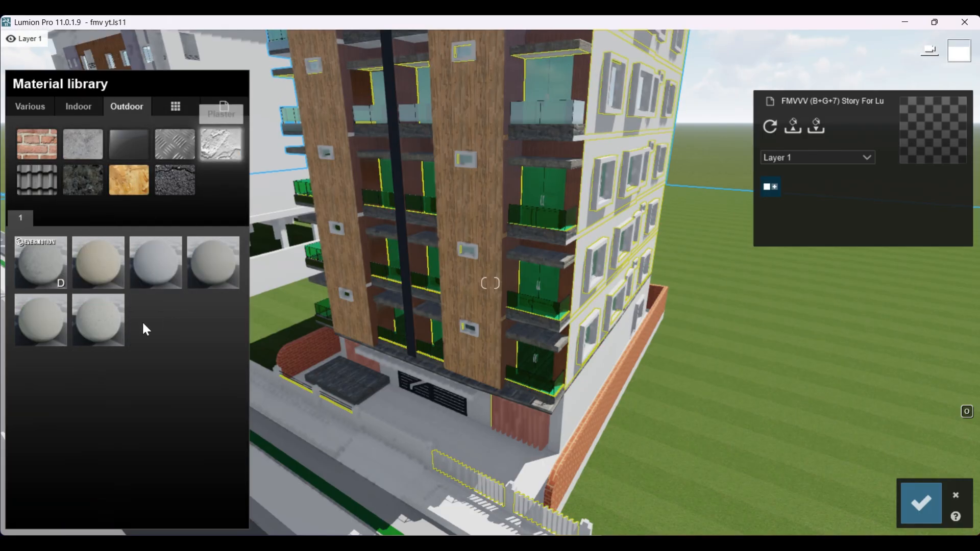
click(110, 261)
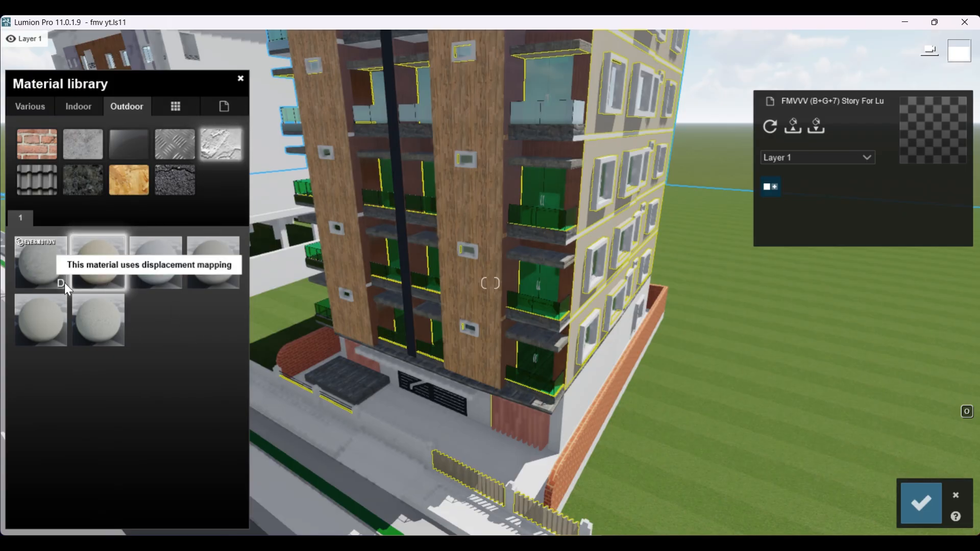
Step: Select the projecting window frames on the side wall and browse the outdoor plaster, metal and stone materials for them
scroll(678, 240, up, 3)
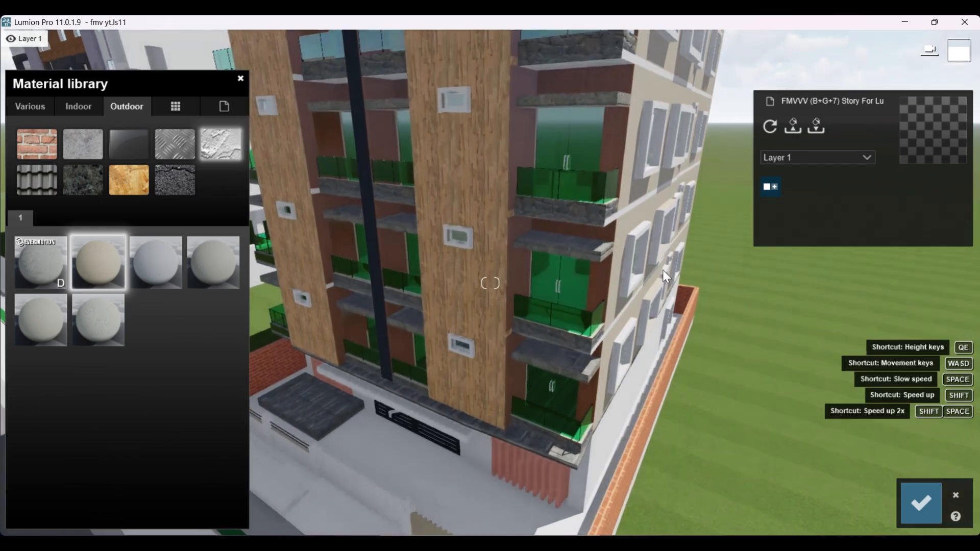
click(637, 246)
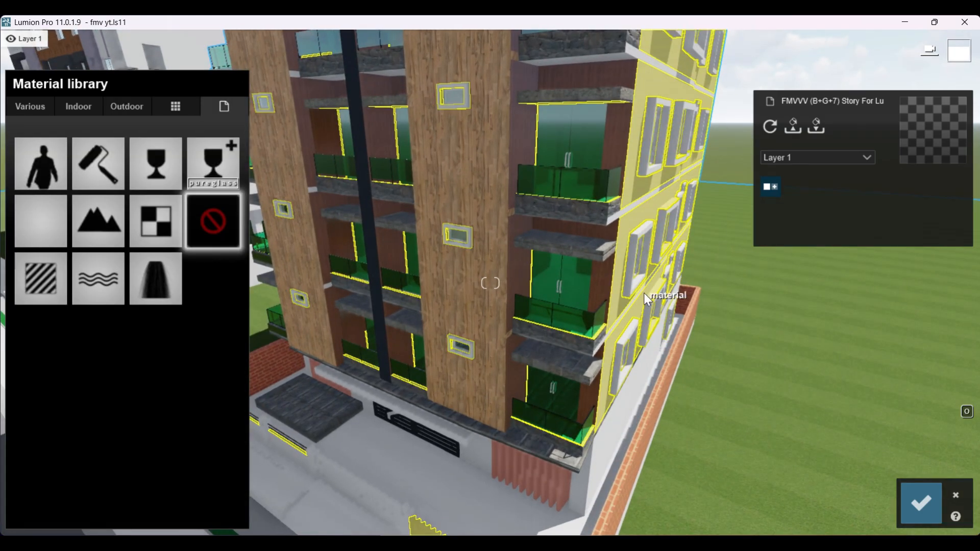
click(126, 109)
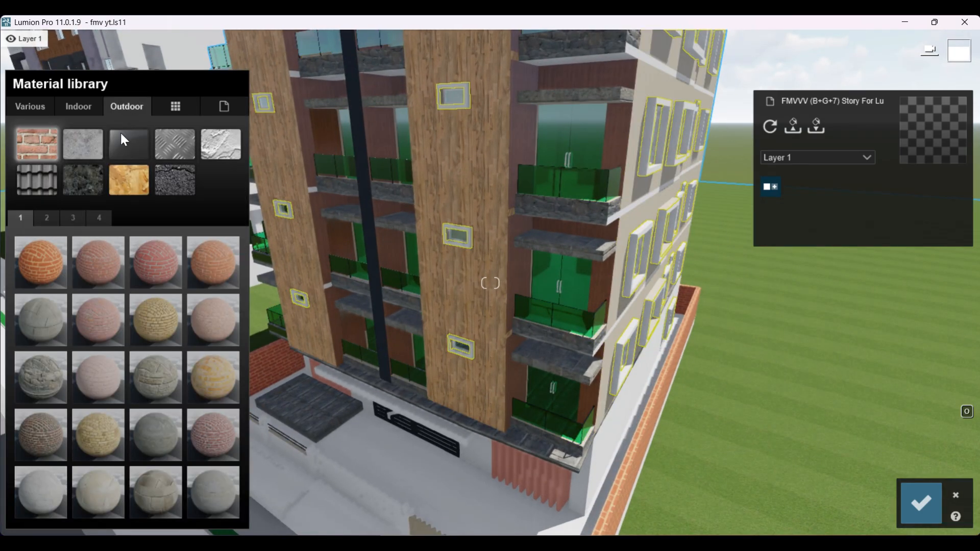
click(202, 150)
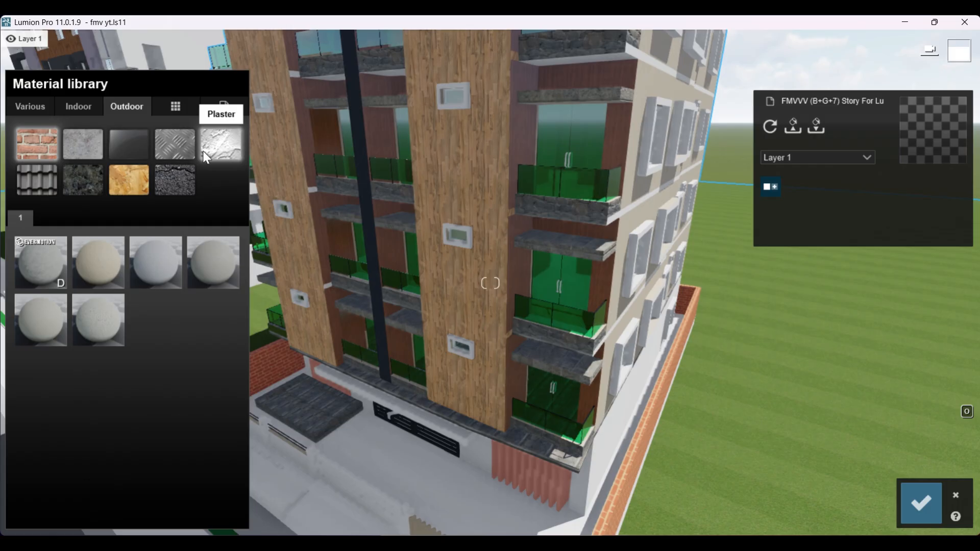
click(161, 149)
click(141, 145)
click(176, 141)
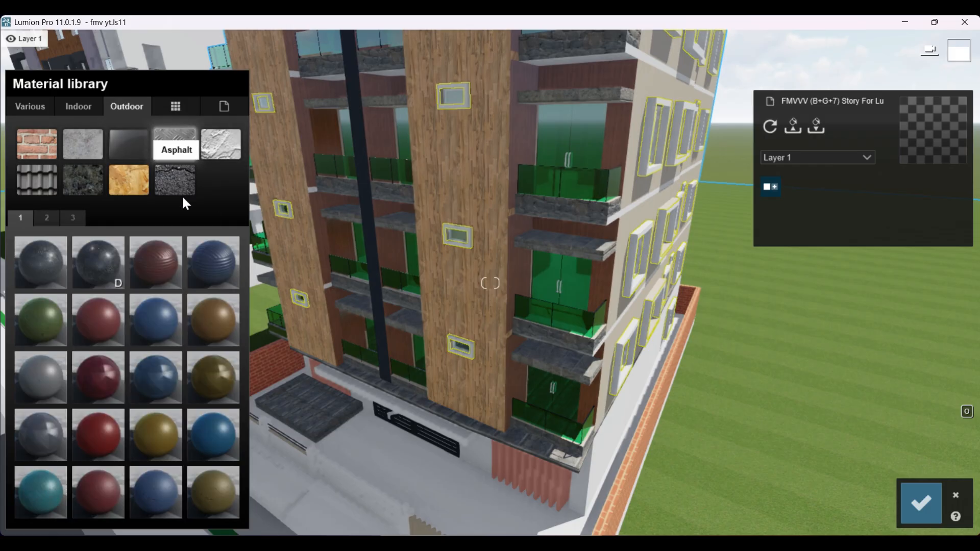
click(81, 178)
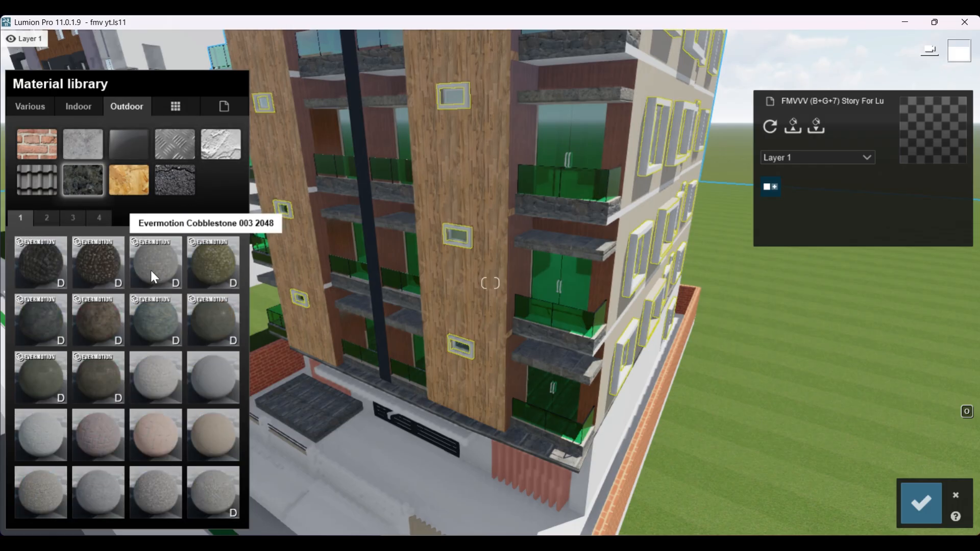
Step: Try Evermotion Cobblestone 002 2048, 003 2048 and 004 2048 on the window frames, inspecting them up close
click(95, 264)
scroll(518, 379, down, 3)
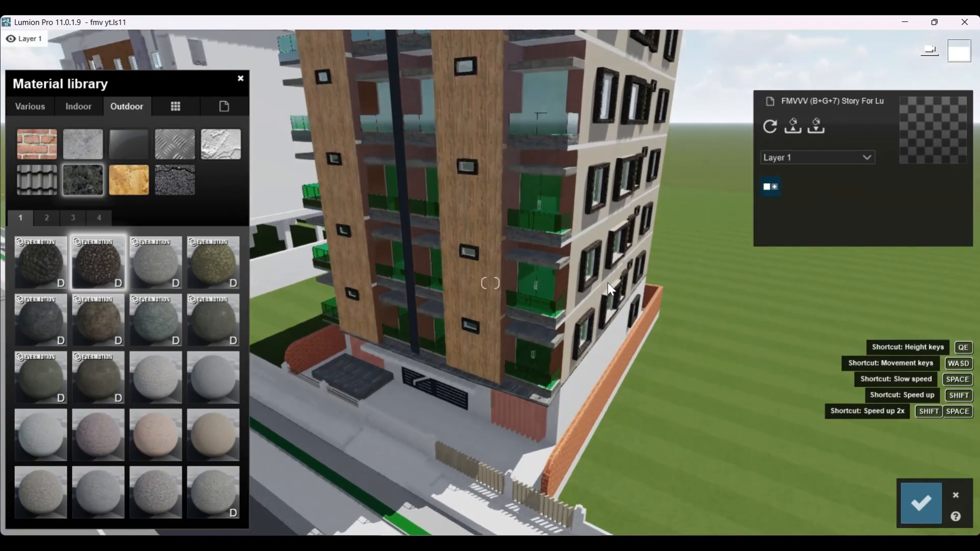
scroll(607, 286, up, 4)
scroll(482, 319, up, 6)
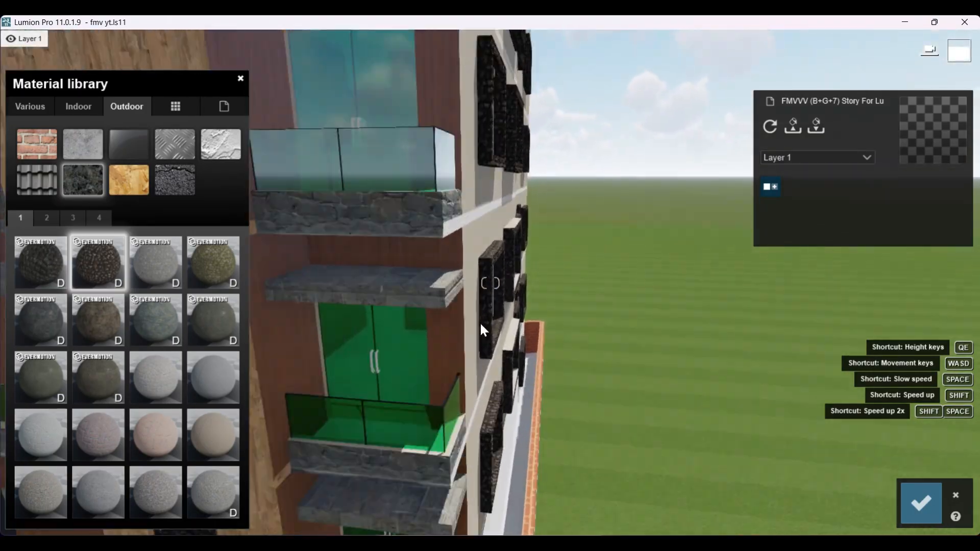
scroll(482, 320, down, 3)
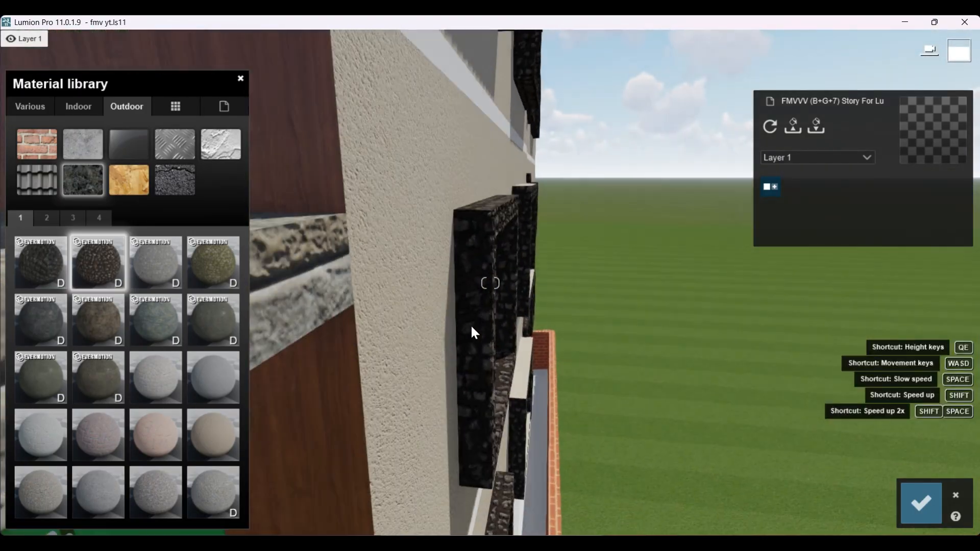
click(154, 264)
click(210, 260)
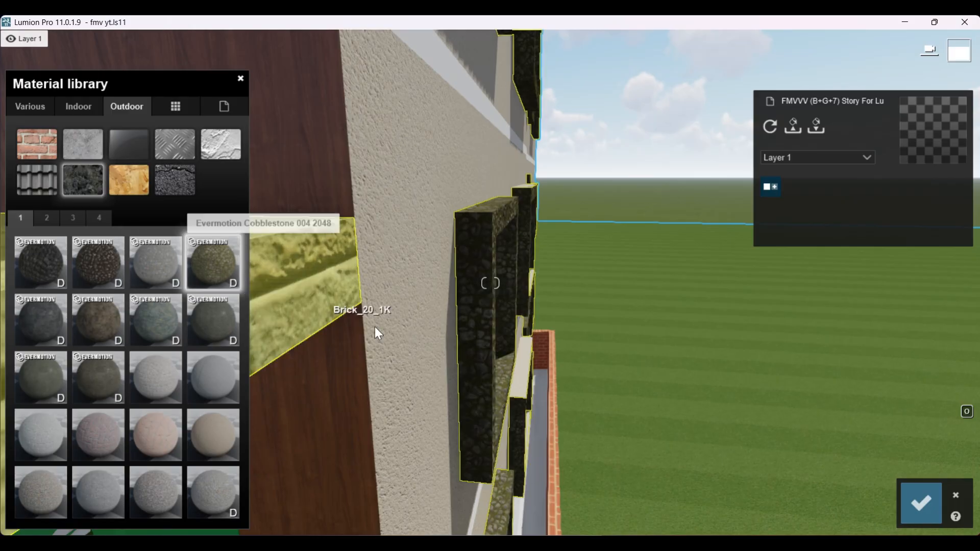
Step: Apply the smooth dark grey-green Evermotion stone to the window frames and view the whole building from the street
click(212, 324)
scroll(528, 346, down, 8)
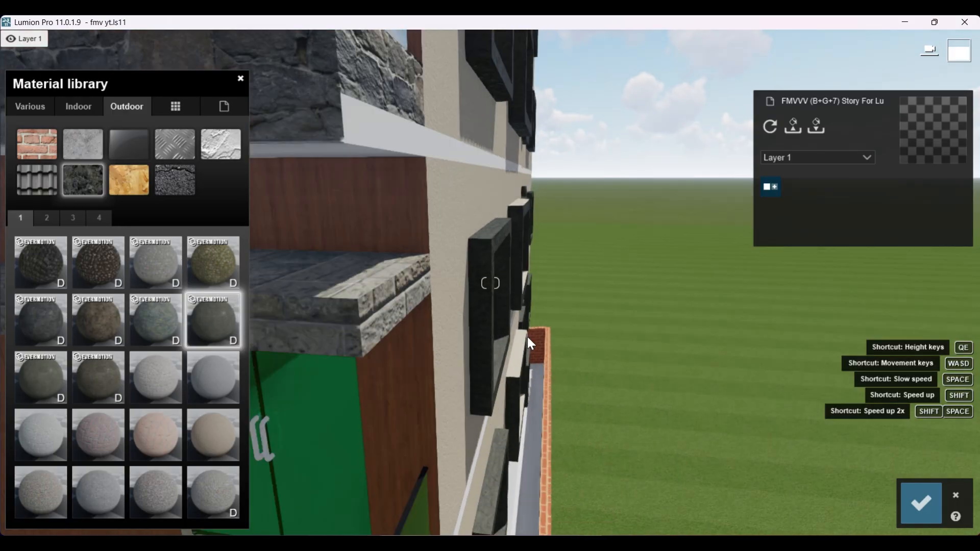
scroll(530, 373, down, 6)
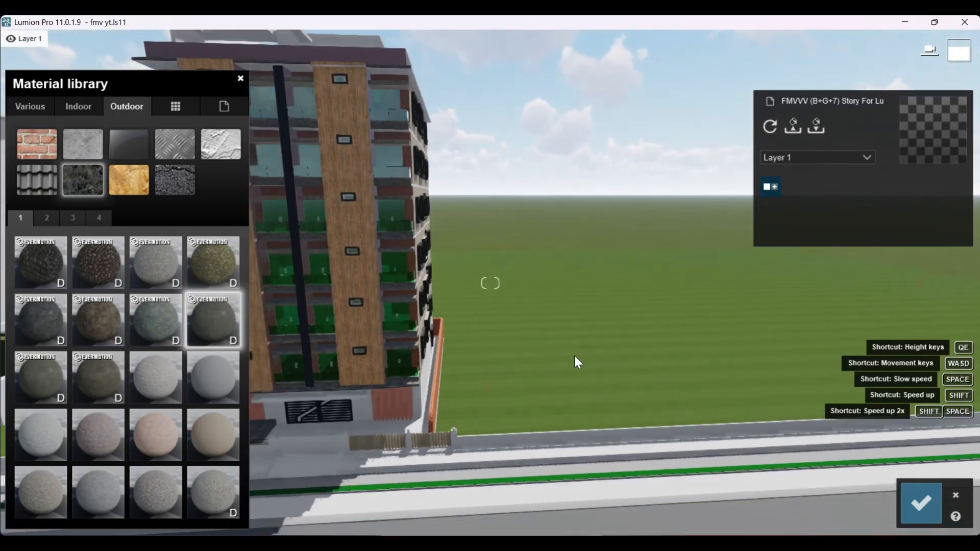
key(a)
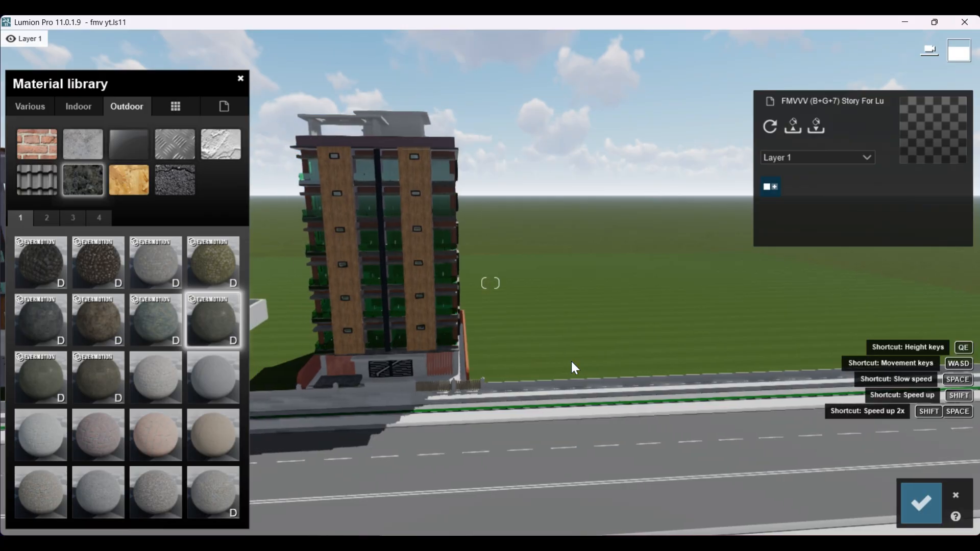
Step: Apply the beige outdoor plaster to the white ground-floor side wall behind the brick boundary wall
right_drag(572, 362, 345, 388)
key(a)
key(w)
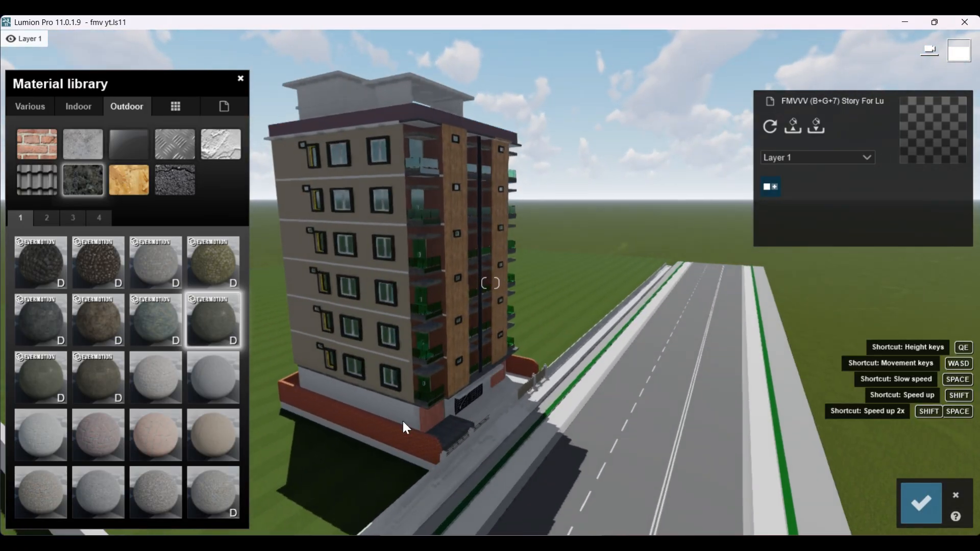
right_drag(424, 416, 371, 417)
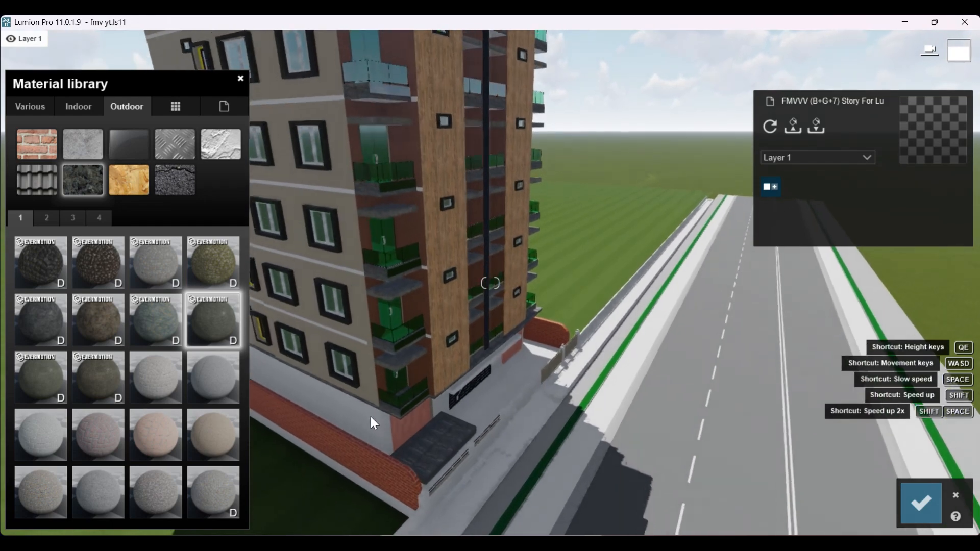
click(365, 422)
click(356, 421)
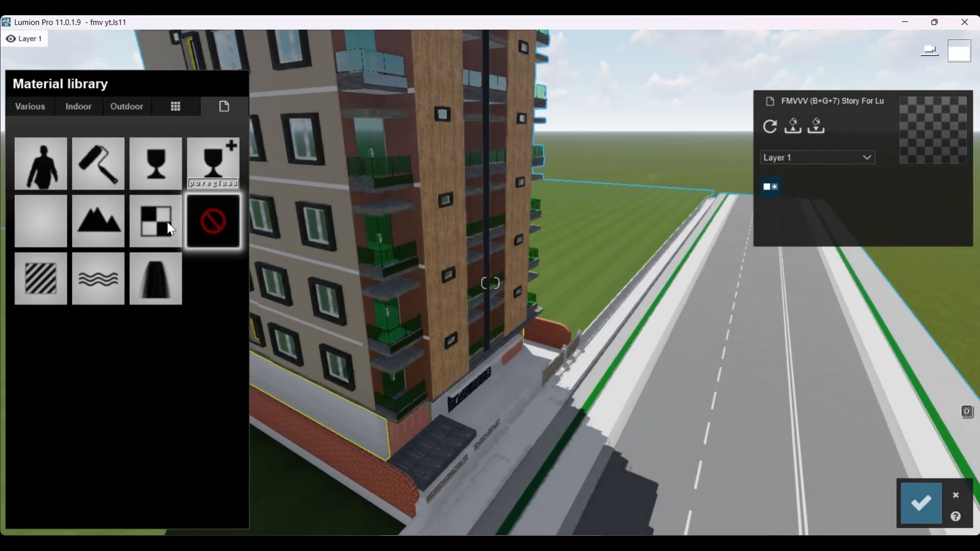
click(118, 106)
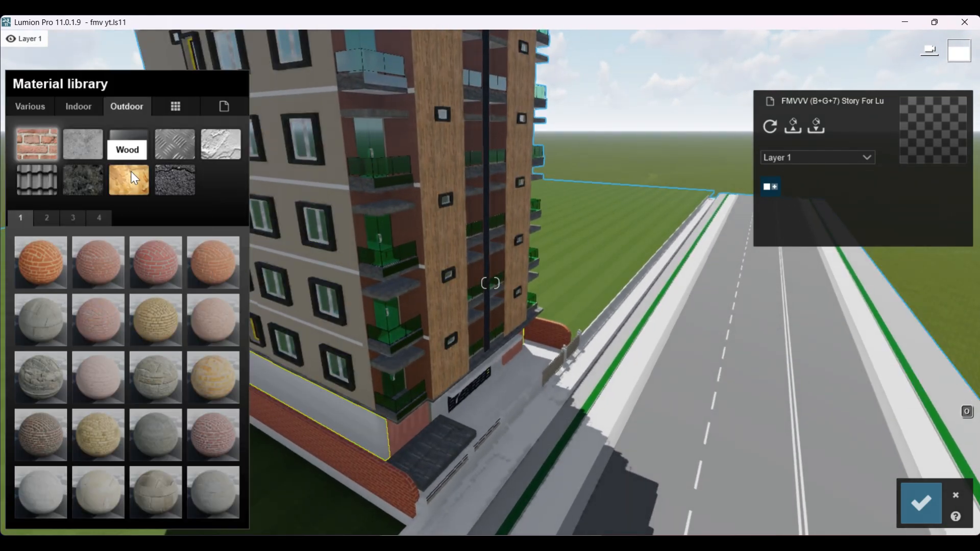
click(225, 150)
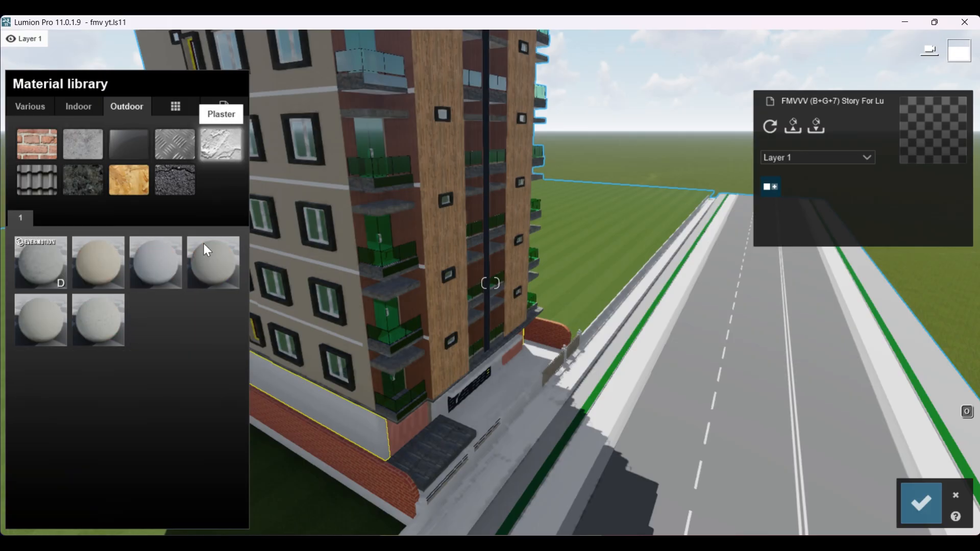
click(148, 268)
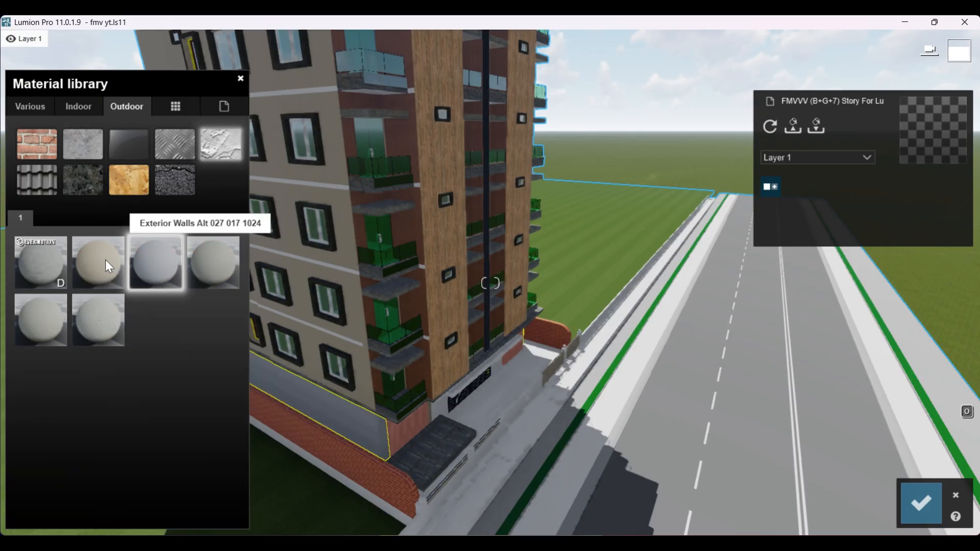
click(107, 260)
scroll(352, 368, down, 5)
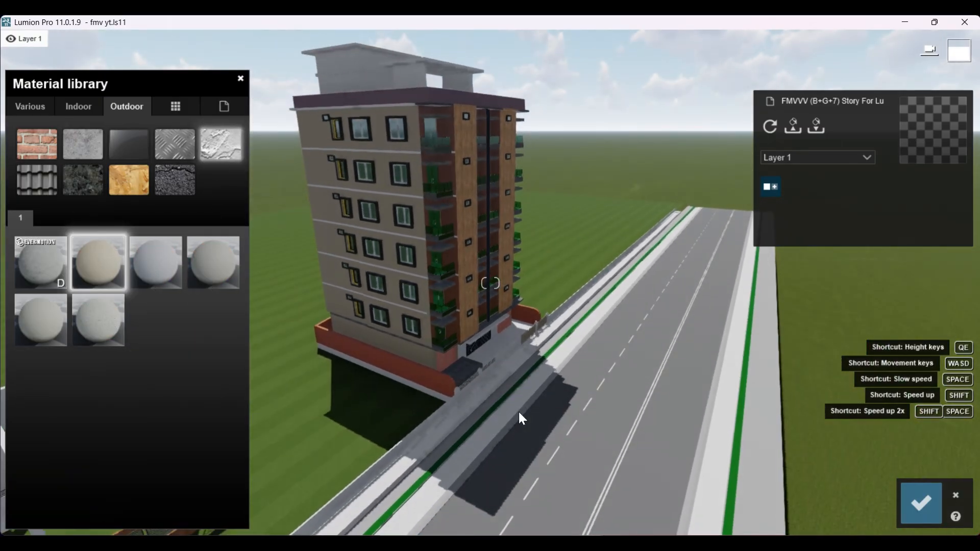
right_drag(519, 412, 498, 376)
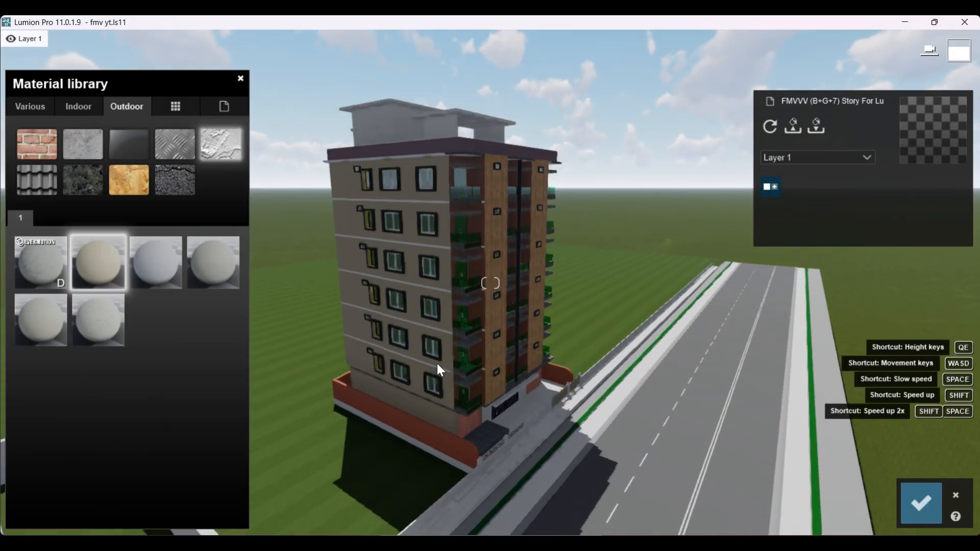
Step: Apply the Asphalt 006B 1024 outdoor material to the white horizontal bands between the floors of the building
scroll(437, 363, up, 5)
scroll(430, 363, up, 6)
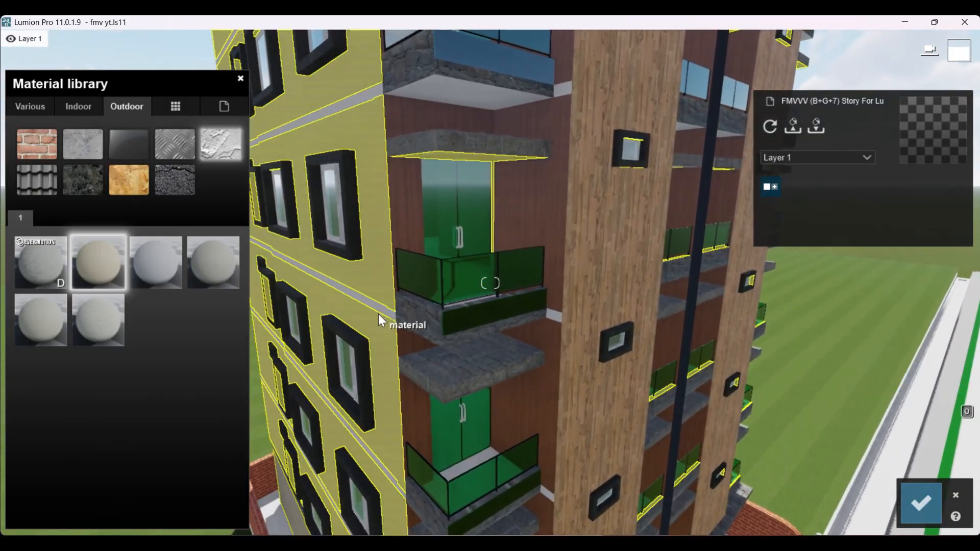
click(379, 315)
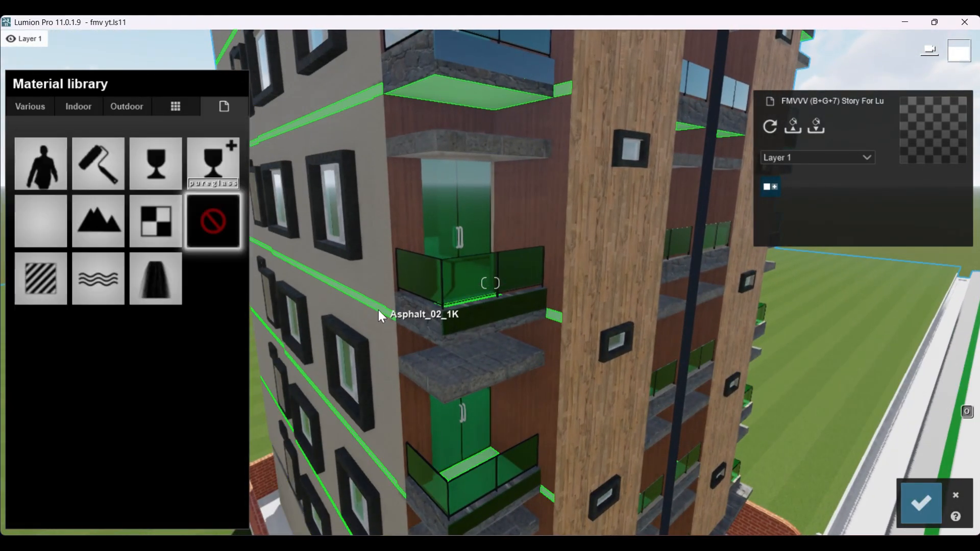
click(128, 105)
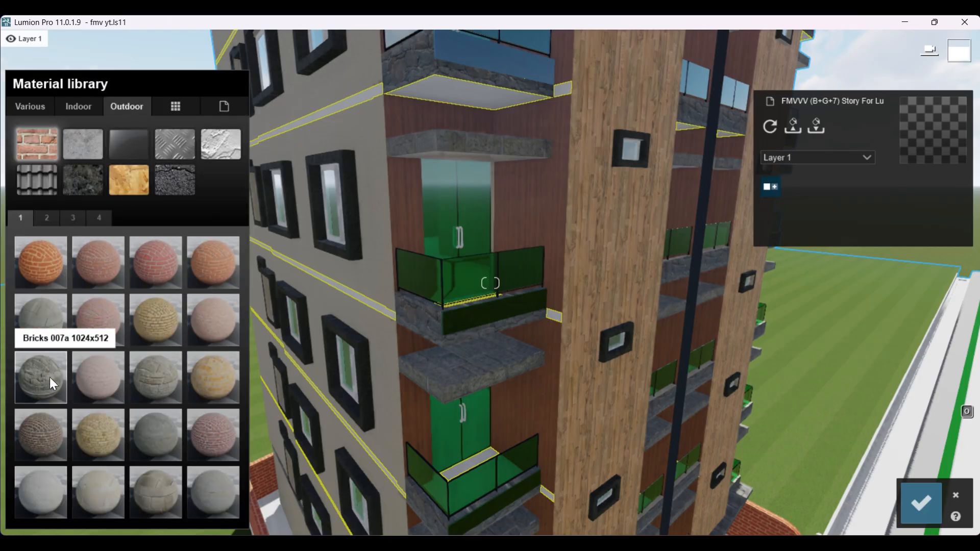
click(100, 182)
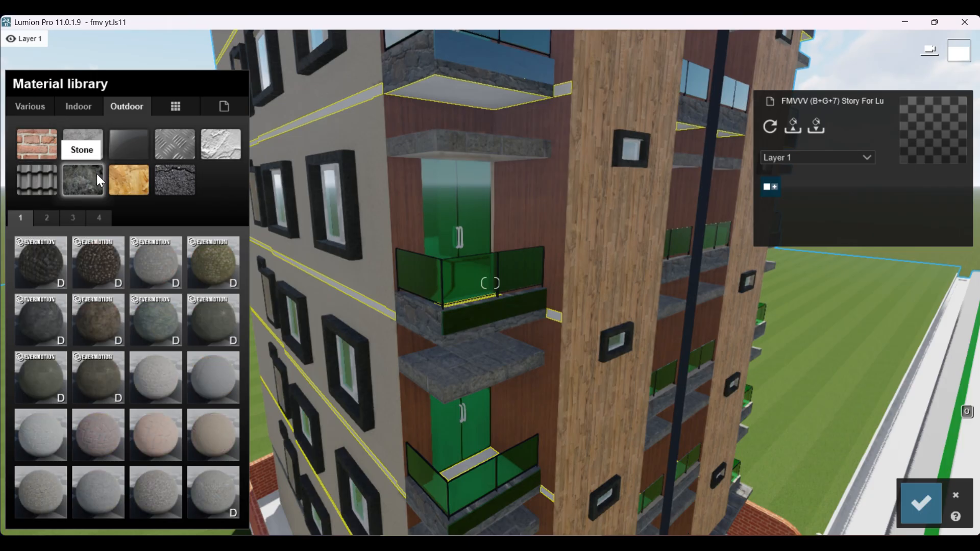
click(220, 146)
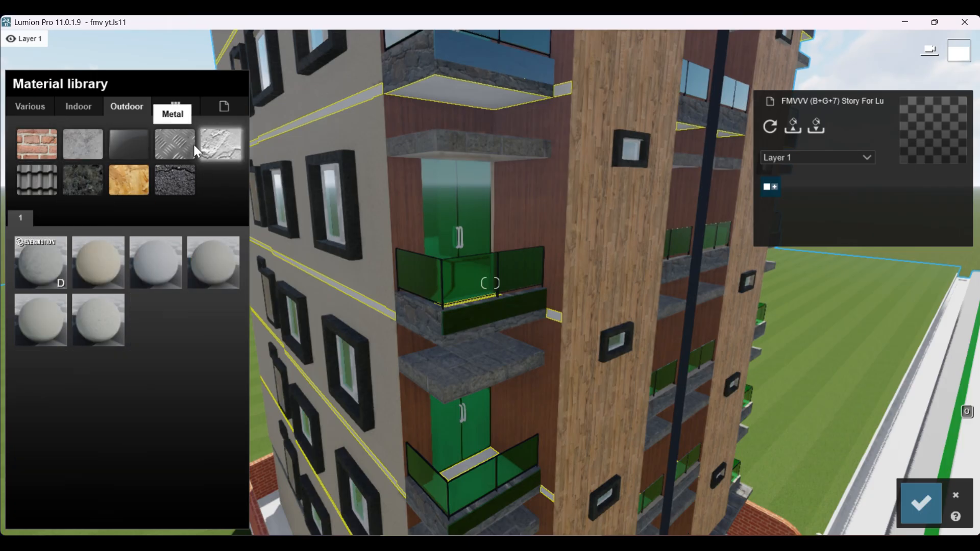
click(175, 176)
click(154, 332)
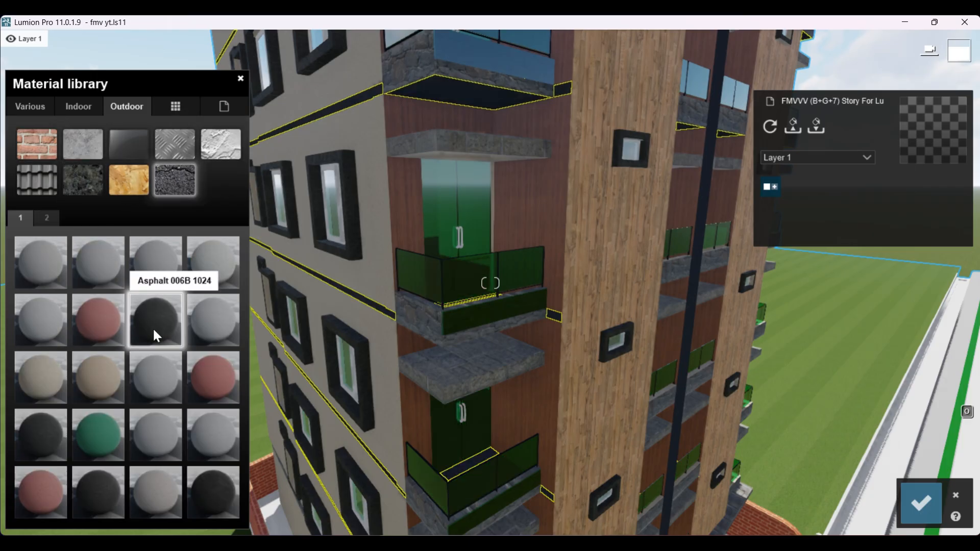
scroll(502, 419, down, 5)
scroll(445, 419, down, 8)
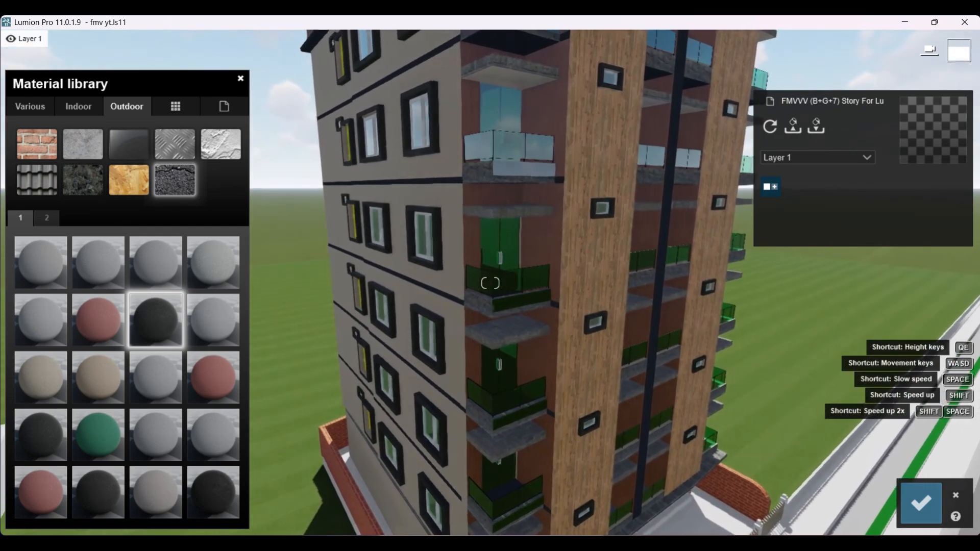
Step: Examine the dark floor bands and upper storeys of the building from the street corner and the side
right_drag(445, 419, 479, 411)
scroll(444, 471, down, 3)
key(q)
scroll(480, 412, up, 4)
right_drag(494, 322, 499, 356)
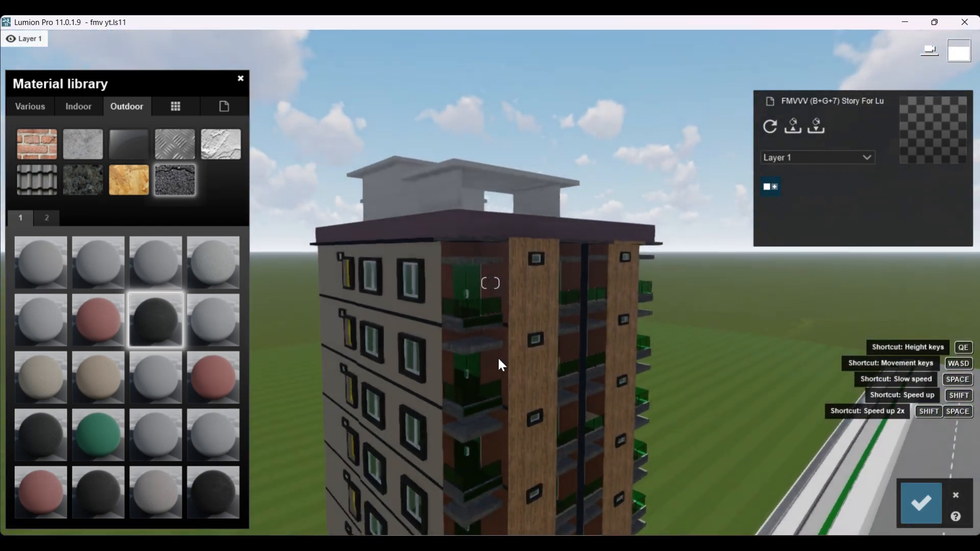
scroll(499, 360, down, 2)
scroll(502, 365, down, 2)
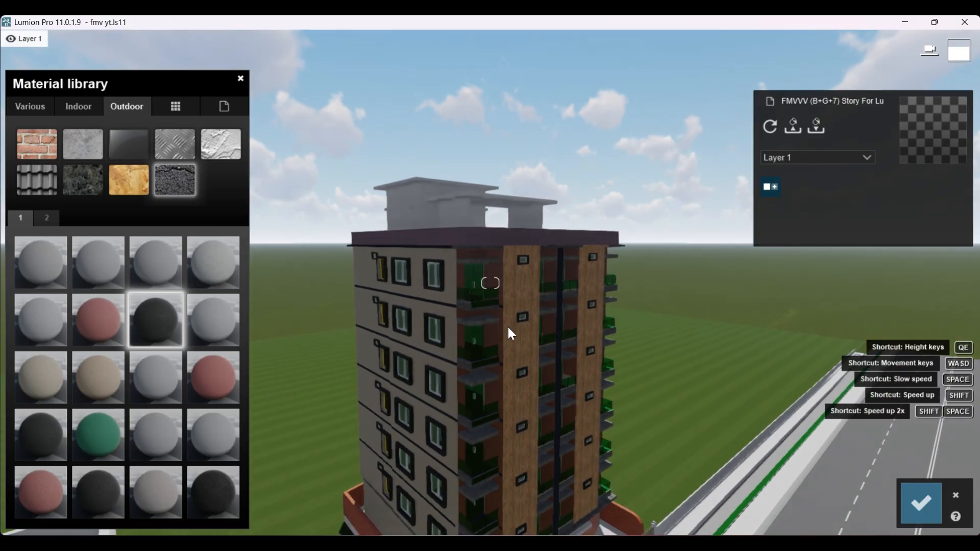
scroll(509, 337, up, 3)
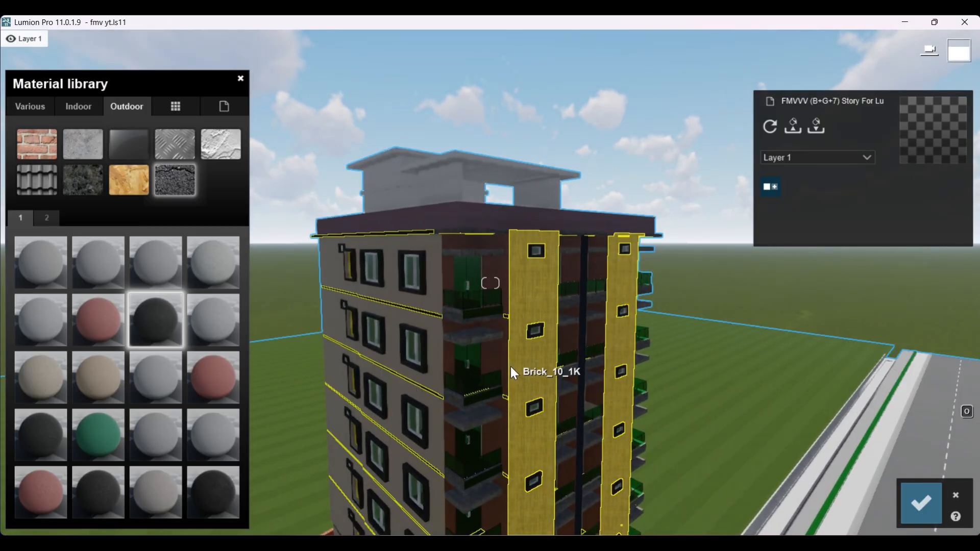
scroll(511, 367, down, 2)
scroll(508, 387, up, 3)
key(a)
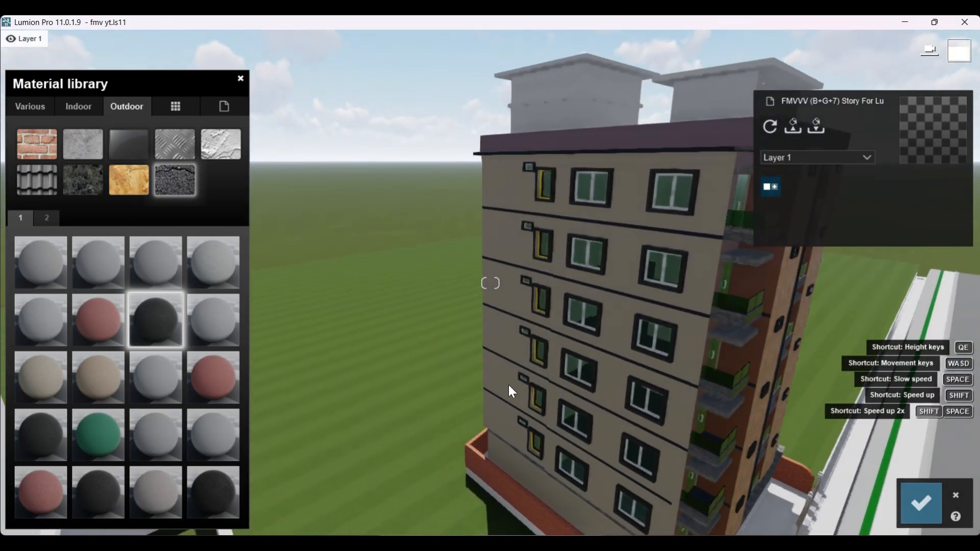
Step: Inspect the building from above, moving close to the roof terrace, its parapet and the two white rooftop structures
right_drag(556, 367, 525, 297)
key(s)
scroll(524, 406, down, 2)
scroll(515, 291, down, 4)
scroll(499, 349, up, 3)
scroll(525, 301, up, 5)
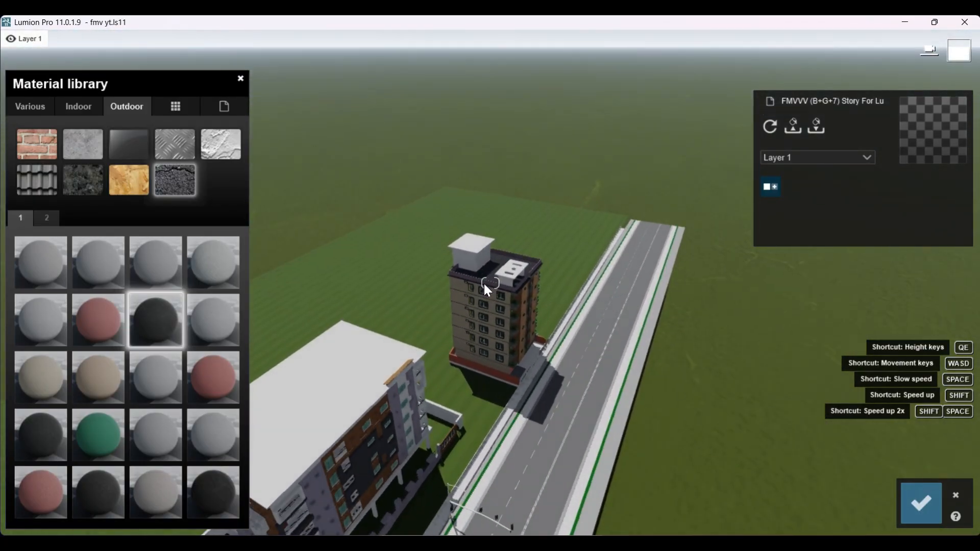
scroll(488, 306, up, 5)
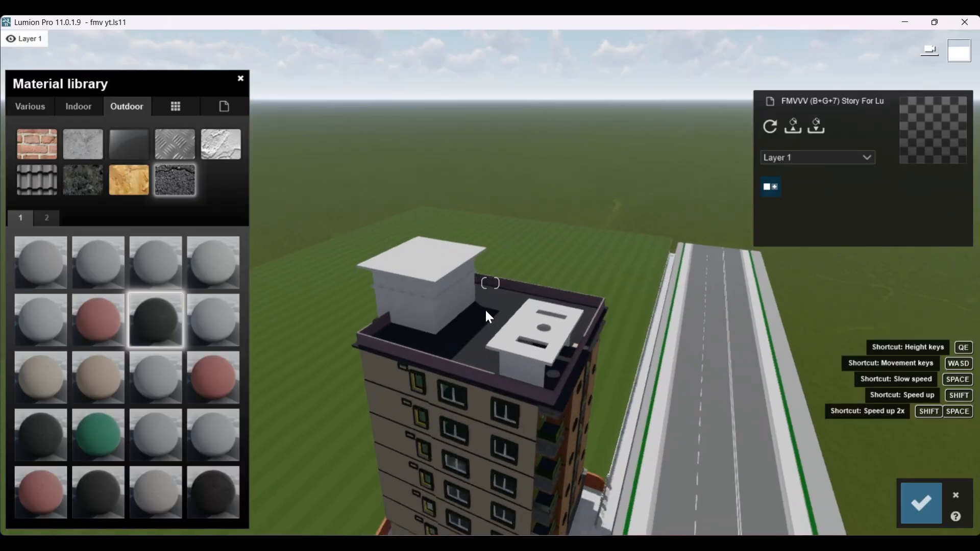
scroll(477, 368, down, 3)
scroll(480, 373, up, 2)
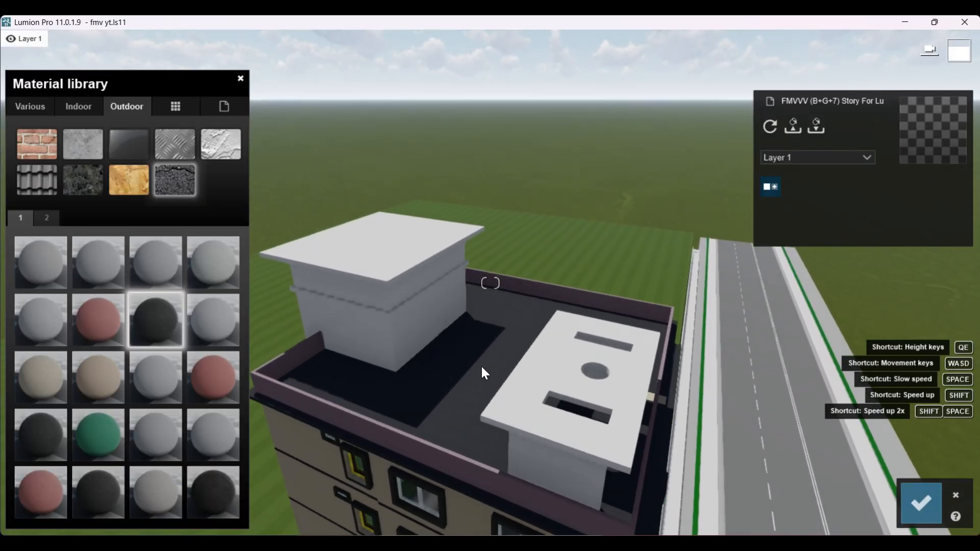
right_drag(481, 366, 474, 404)
scroll(474, 363, up, 3)
scroll(475, 363, down, 4)
scroll(471, 387, down, 3)
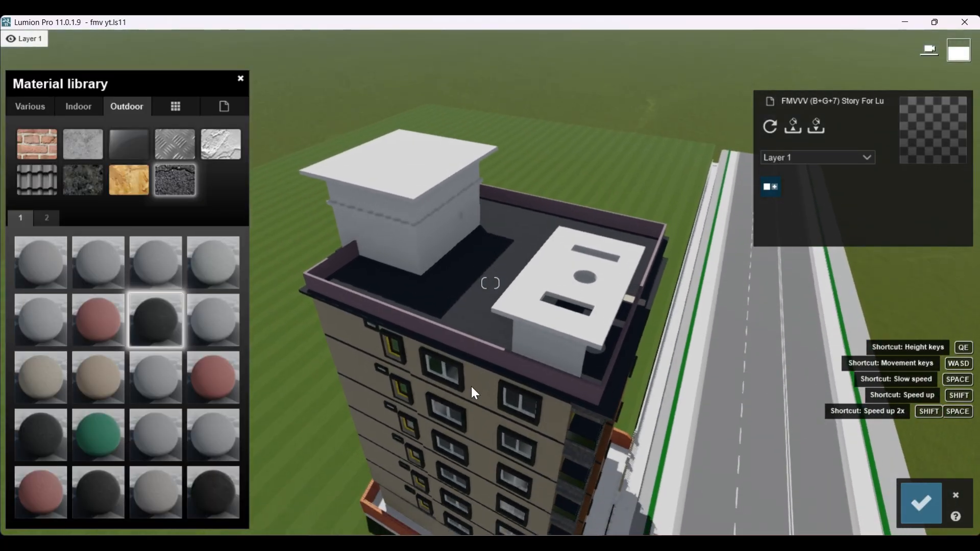
scroll(470, 381, up, 4)
scroll(455, 399, down, 3)
scroll(459, 383, up, 2)
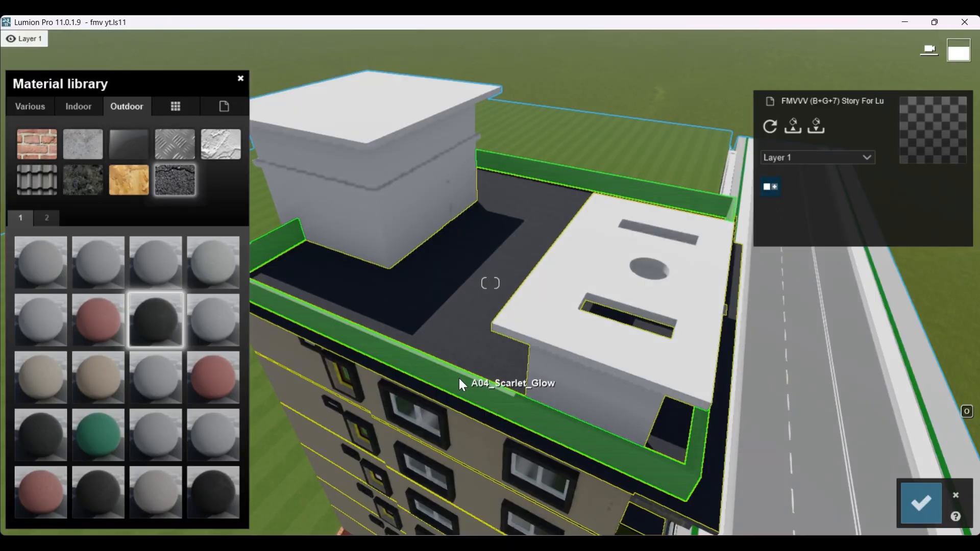
Step: Select the purple roof parapet and try the red-brown outdoor brick on it
click(459, 378)
click(132, 111)
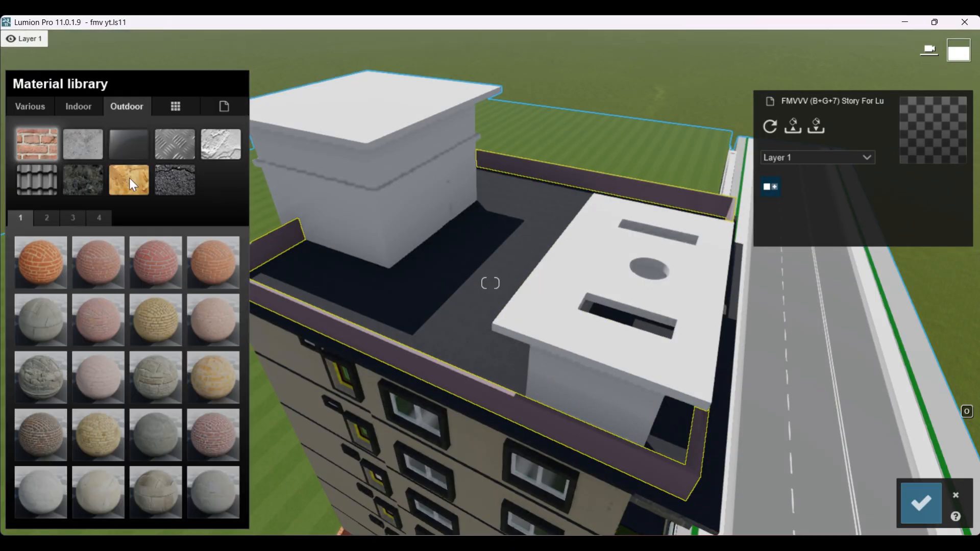
click(95, 266)
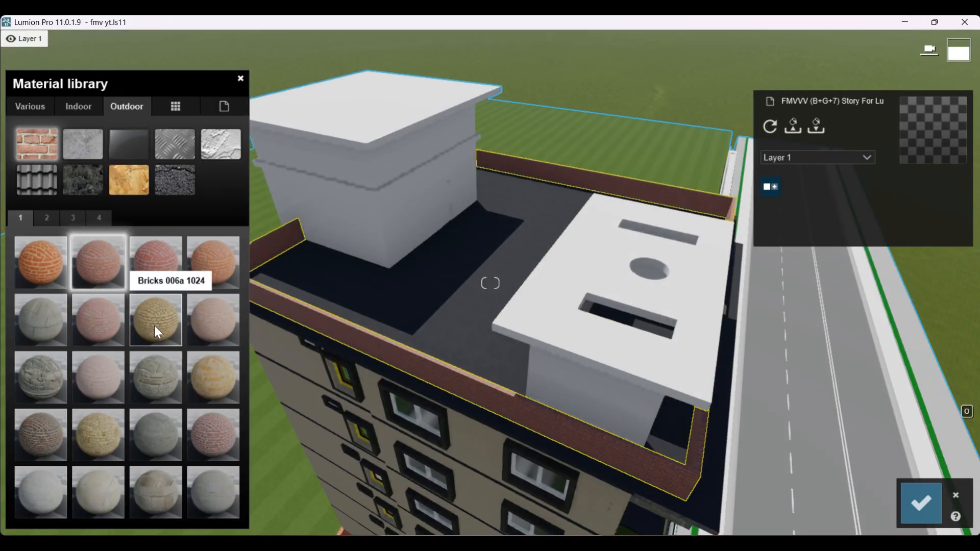
scroll(551, 393, down, 4)
scroll(555, 394, up, 3)
scroll(555, 394, down, 4)
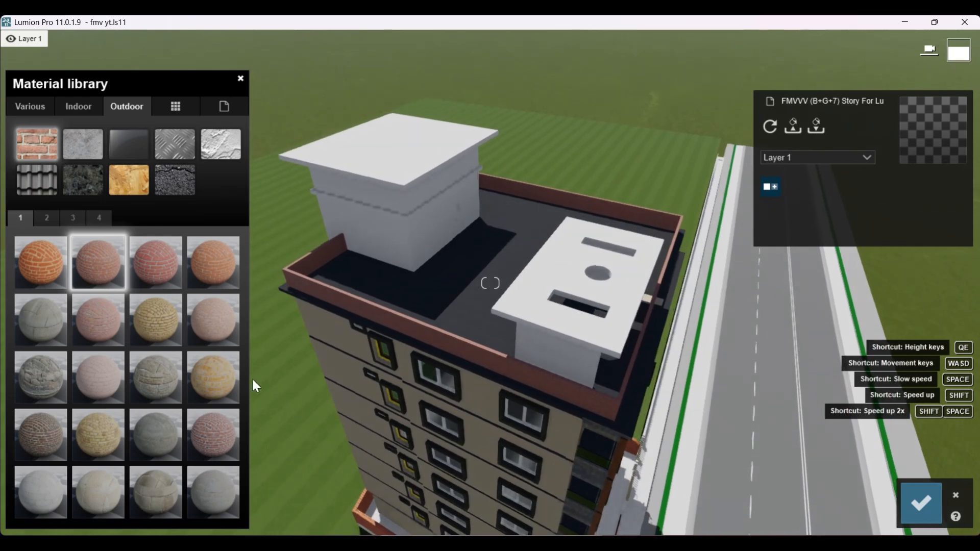
Step: Apply the yellow-orange outdoor brick to the roof parapet and check its texture up close
click(222, 379)
scroll(583, 380, up, 4)
scroll(583, 380, up, 2)
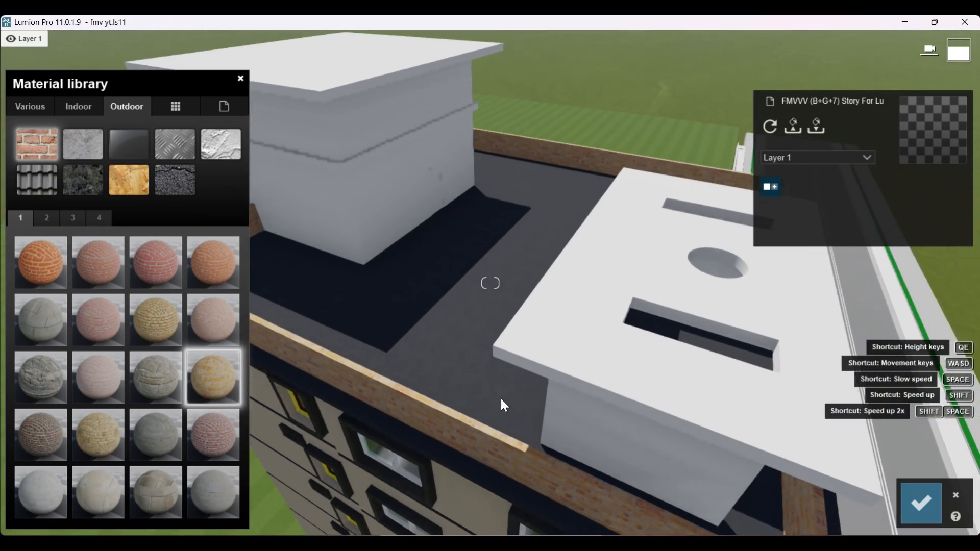
scroll(501, 399, down, 1)
right_drag(429, 225, 402, 316)
scroll(454, 326, up, 4)
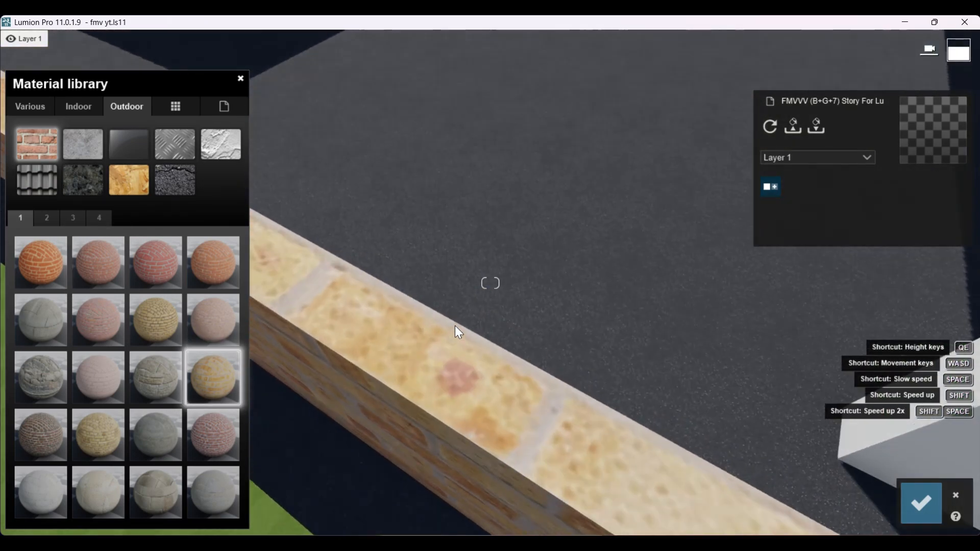
scroll(455, 327, down, 5)
scroll(370, 418, down, 5)
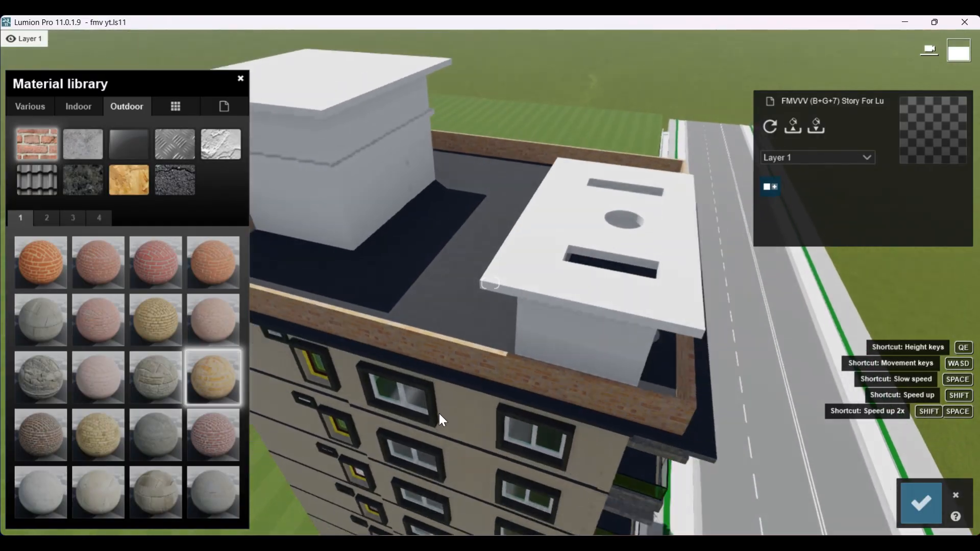
Step: Select the taller white rooftop structure and open the outdoor materials for it
click(429, 199)
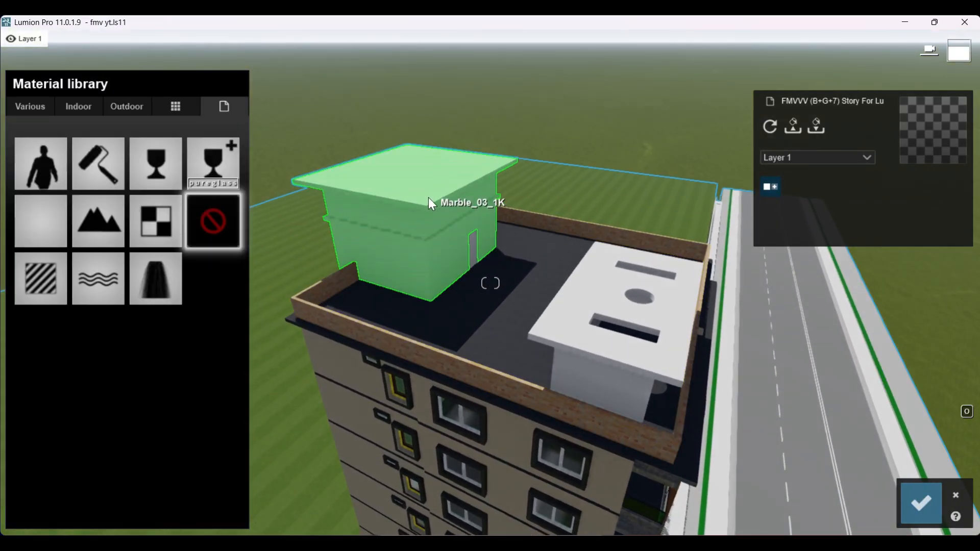
click(131, 101)
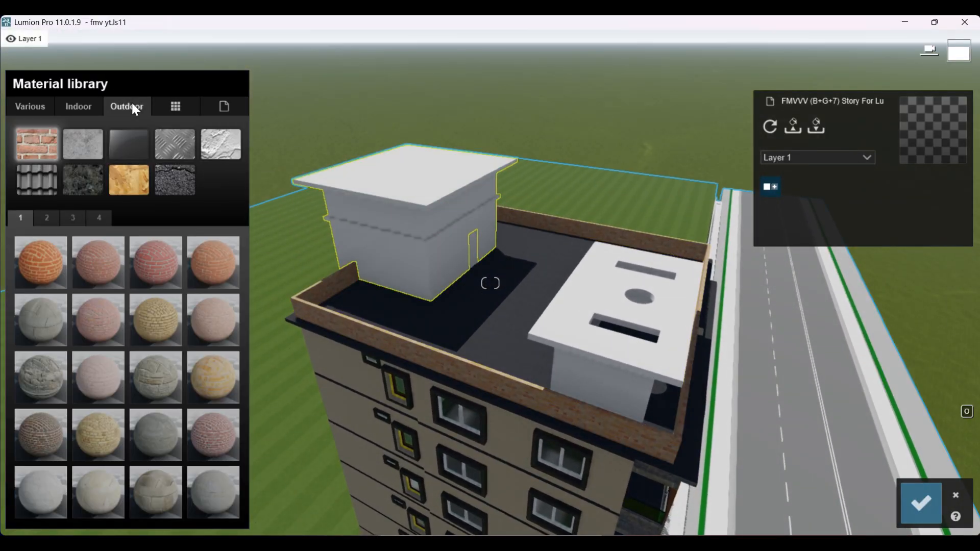
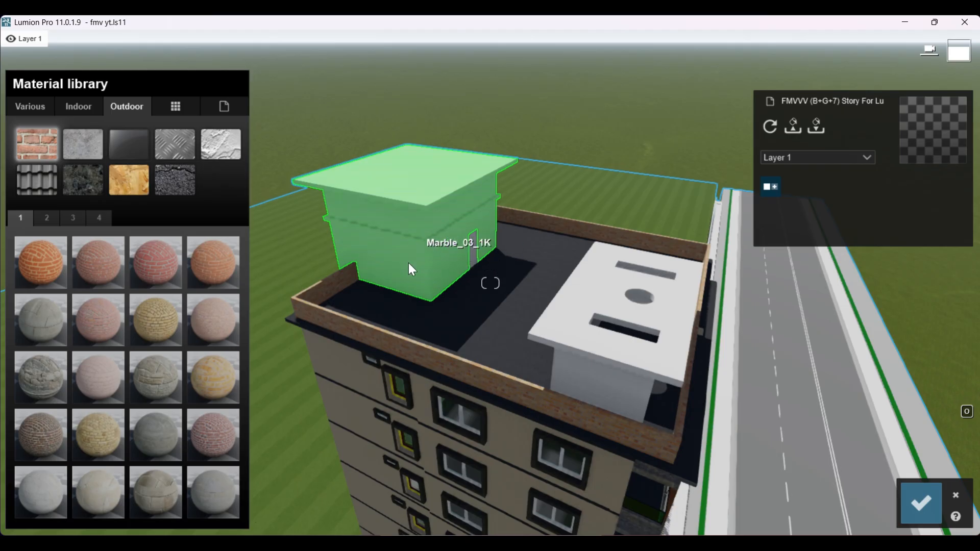
Step: Try Bricks 007 1024, the rough grey stone brick and a grey asphalt on the taller rooftop structure
click(110, 381)
scroll(479, 270, up, 5)
scroll(523, 346, up, 5)
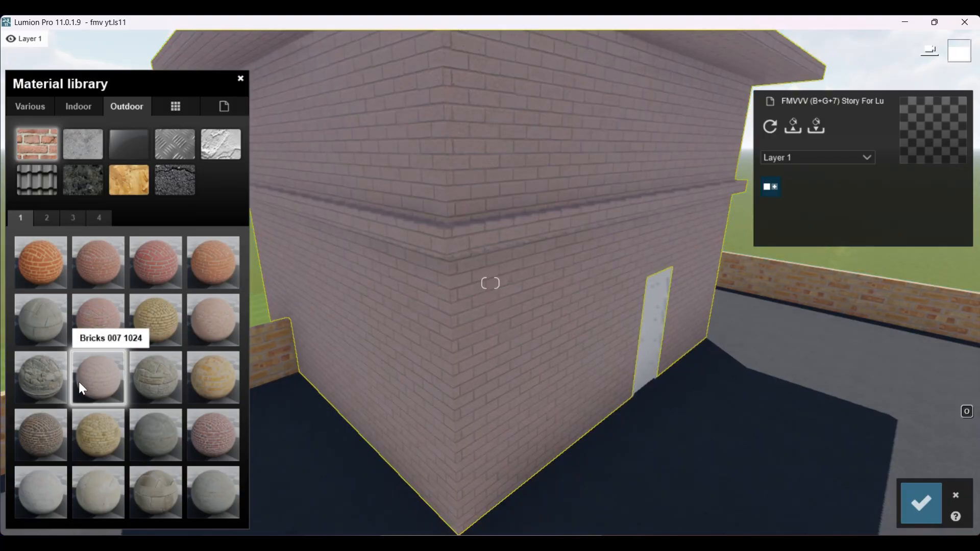
click(59, 376)
scroll(463, 393, down, 5)
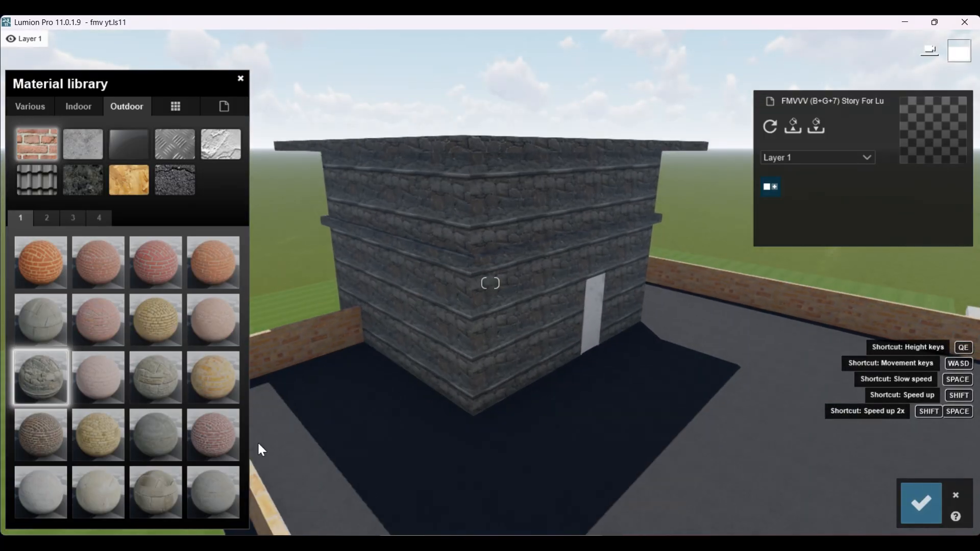
click(174, 183)
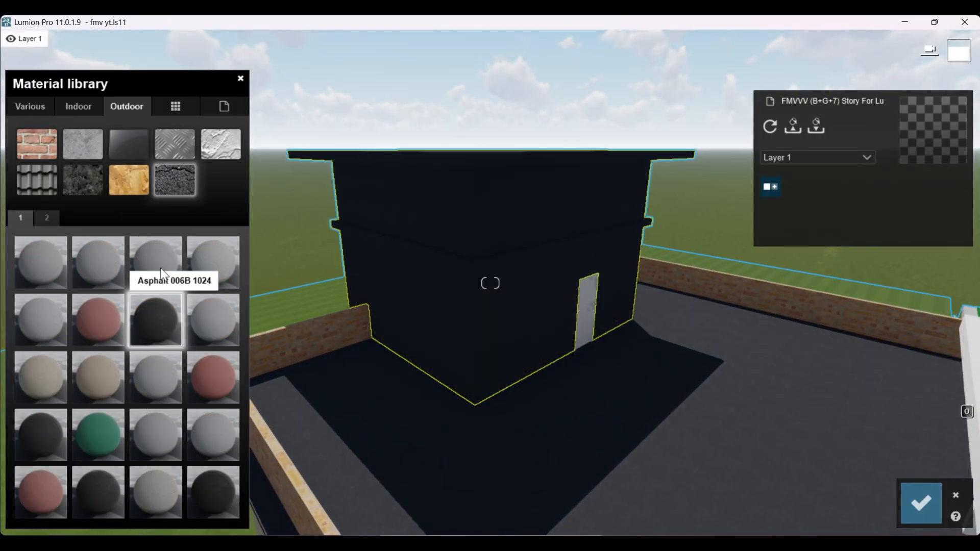
click(161, 264)
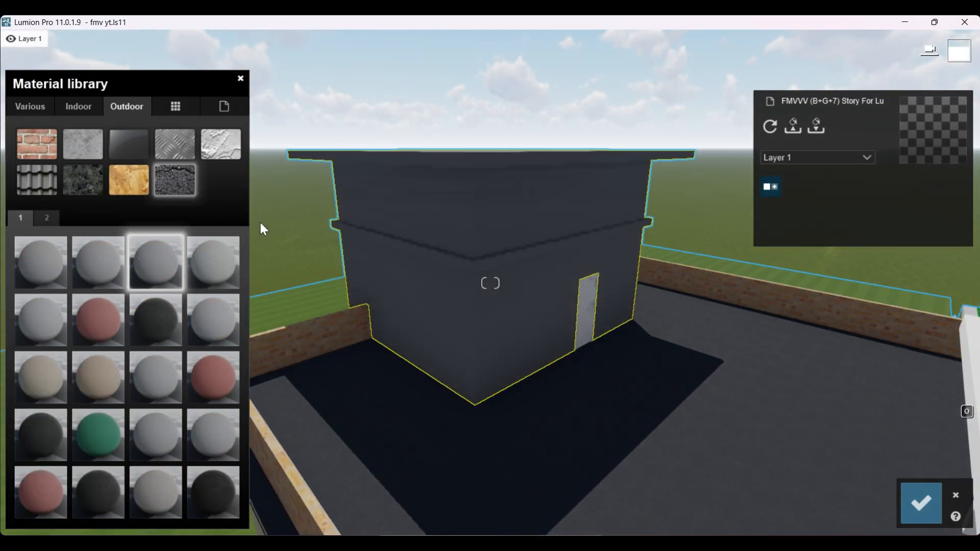
Step: Apply the grey outdoor plaster to the taller rooftop structure and check it from farther away
click(221, 144)
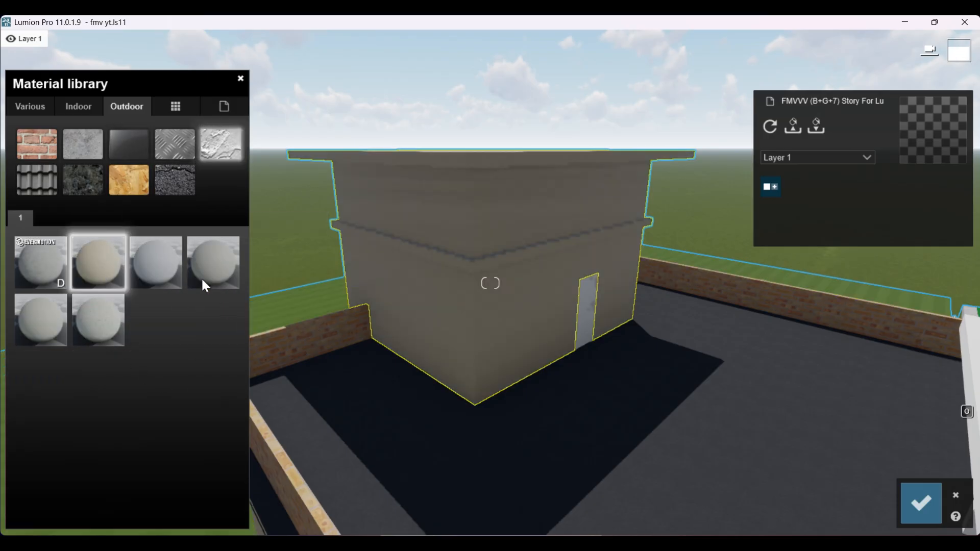
click(208, 264)
right_drag(470, 353, 461, 383)
scroll(458, 384, down, 4)
scroll(473, 302, up, 3)
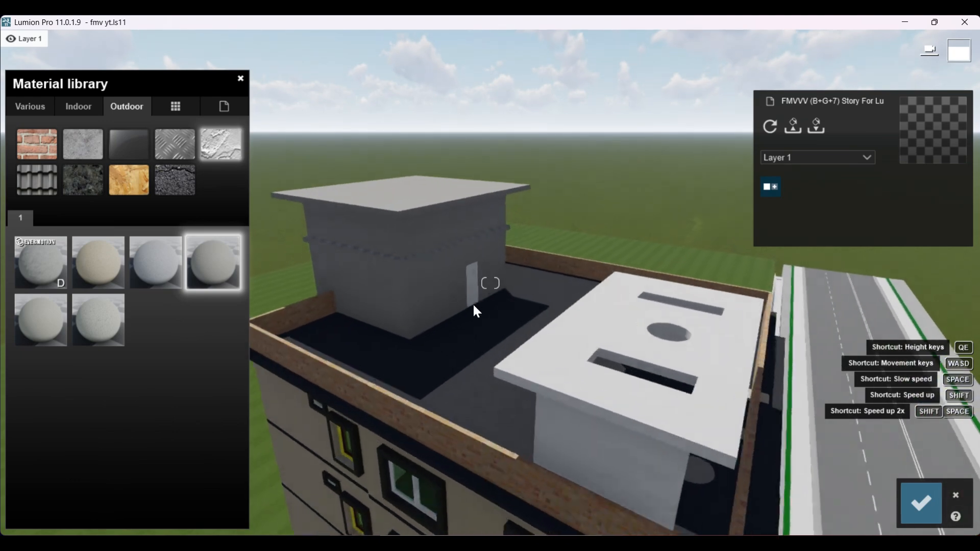
Step: Select the lower white rooftop structure with the slotted roof and open the outdoor materials for it
click(473, 288)
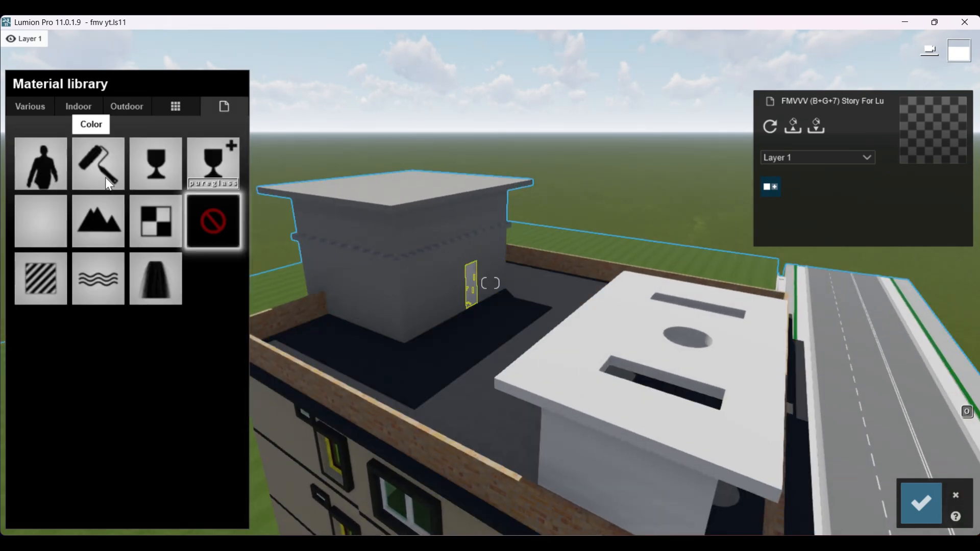
click(129, 108)
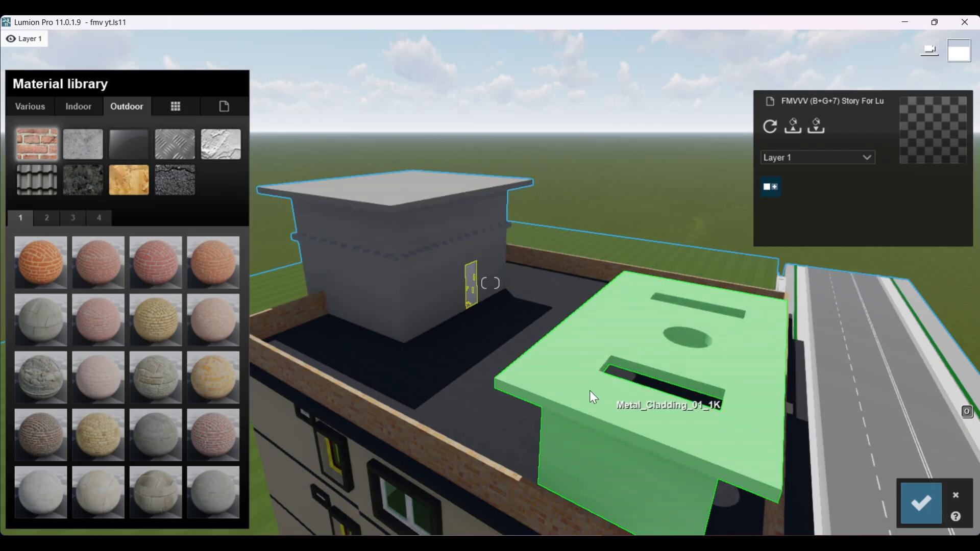
click(562, 403)
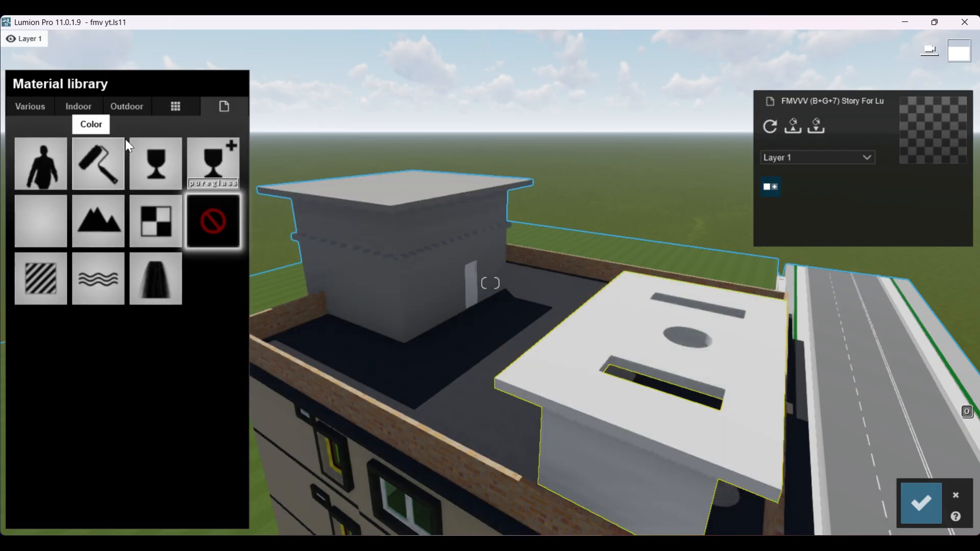
click(128, 106)
Step: Try red, beige and grey asphalt in turn on the lower rooftop structure, viewing it from several angles
click(179, 179)
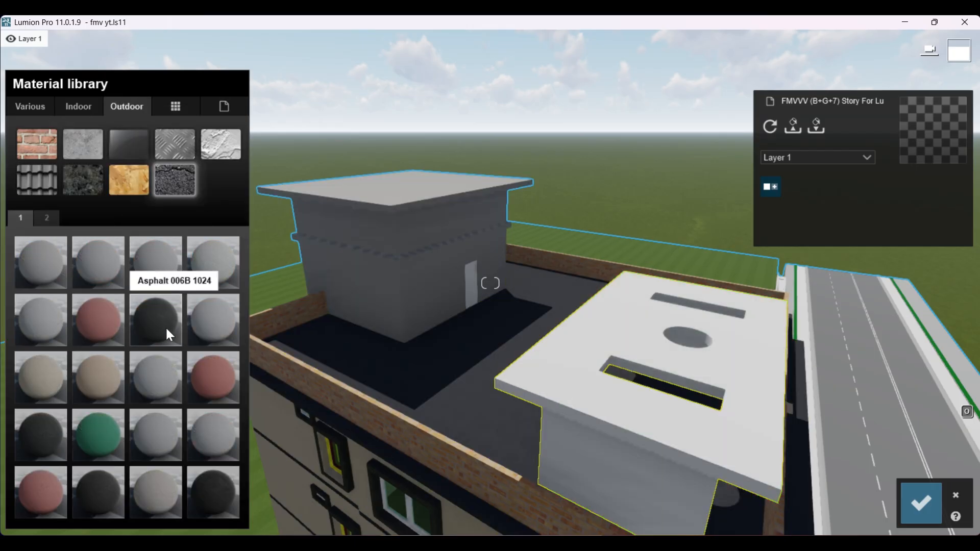
scroll(565, 406, down, 4)
right_drag(566, 406, 605, 417)
click(205, 387)
scroll(546, 392, up, 2)
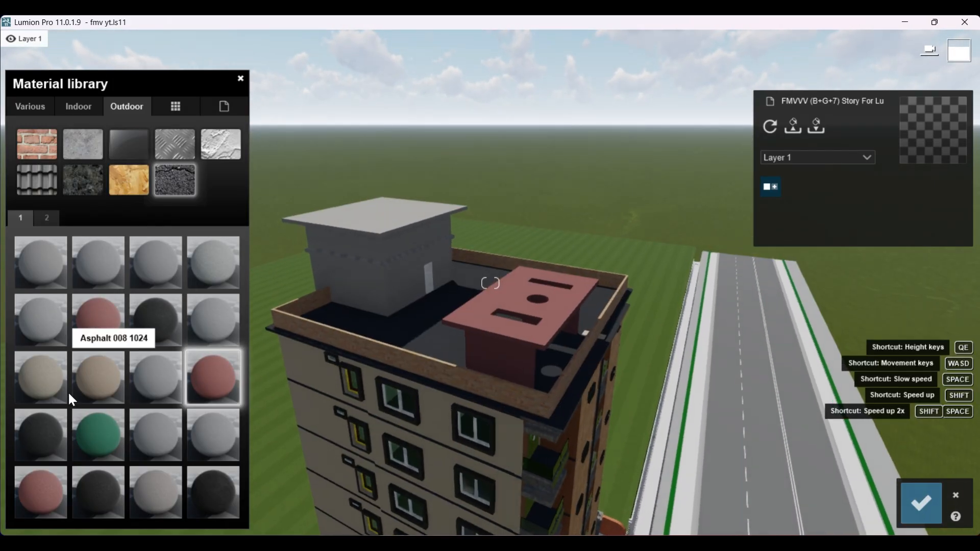
click(92, 374)
right_drag(628, 383, 439, 362)
scroll(440, 355, up, 3)
scroll(440, 360, down, 5)
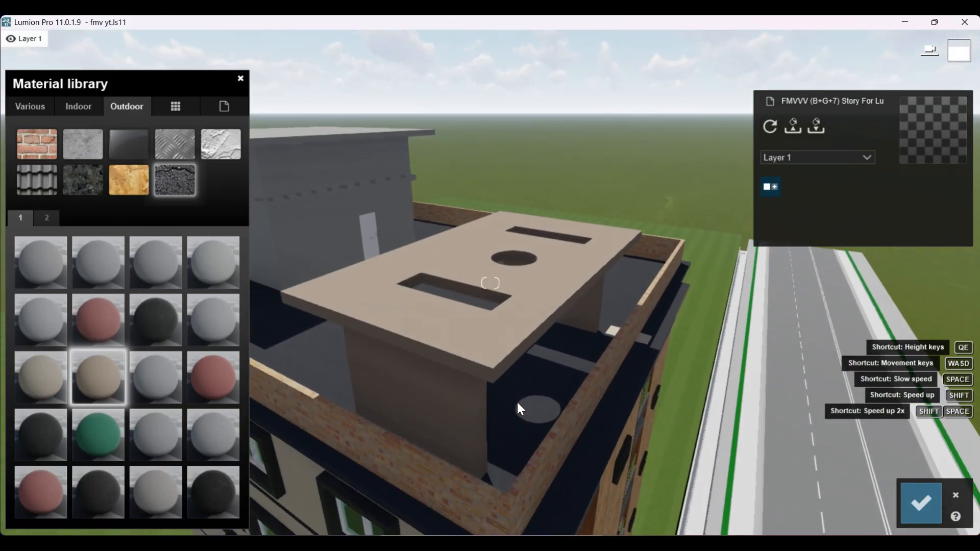
click(213, 320)
right_drag(265, 357, 556, 402)
Step: Try the light grey and darker grey outdoor plasters on the lower rooftop structure
click(175, 144)
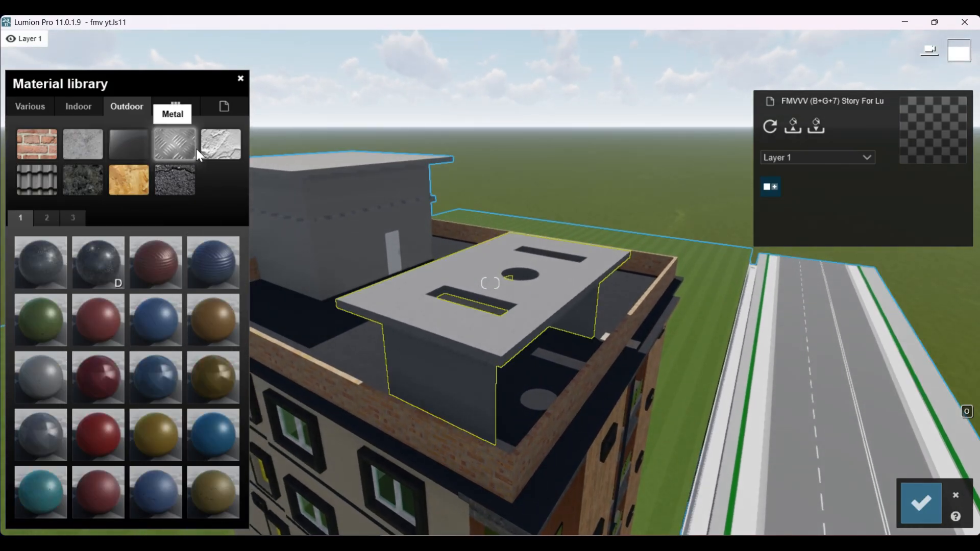
click(221, 144)
click(94, 311)
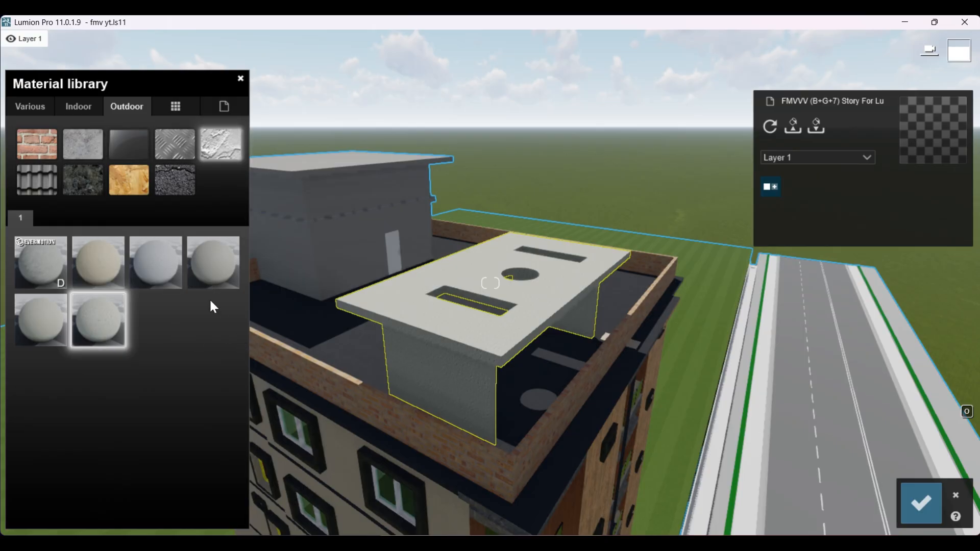
click(210, 281)
scroll(481, 235, down, 4)
right_drag(480, 337, 437, 359)
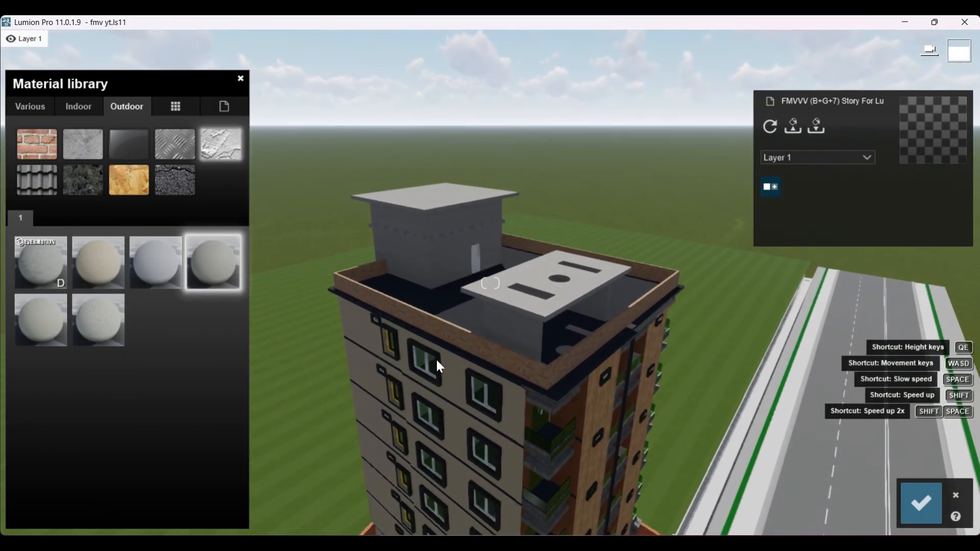
click(153, 265)
click(114, 263)
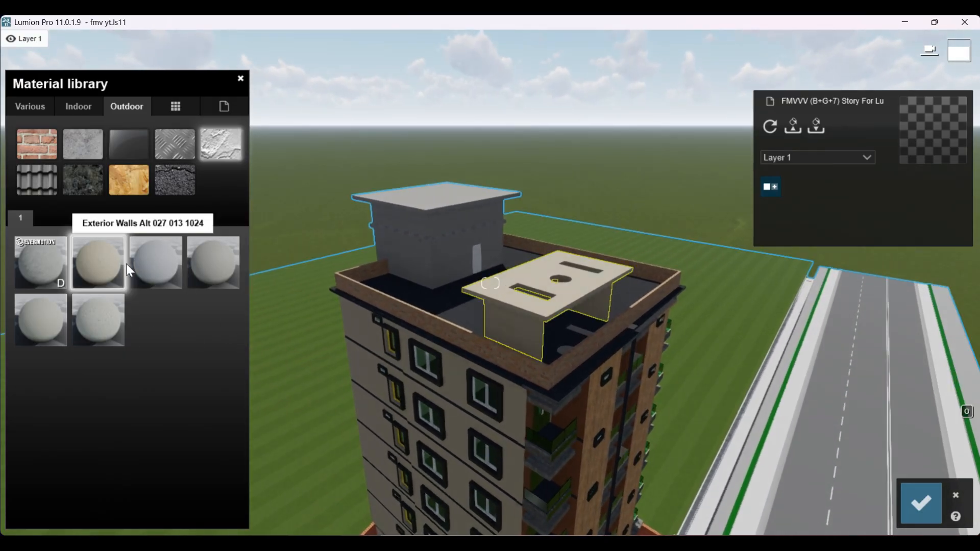
click(47, 257)
click(45, 321)
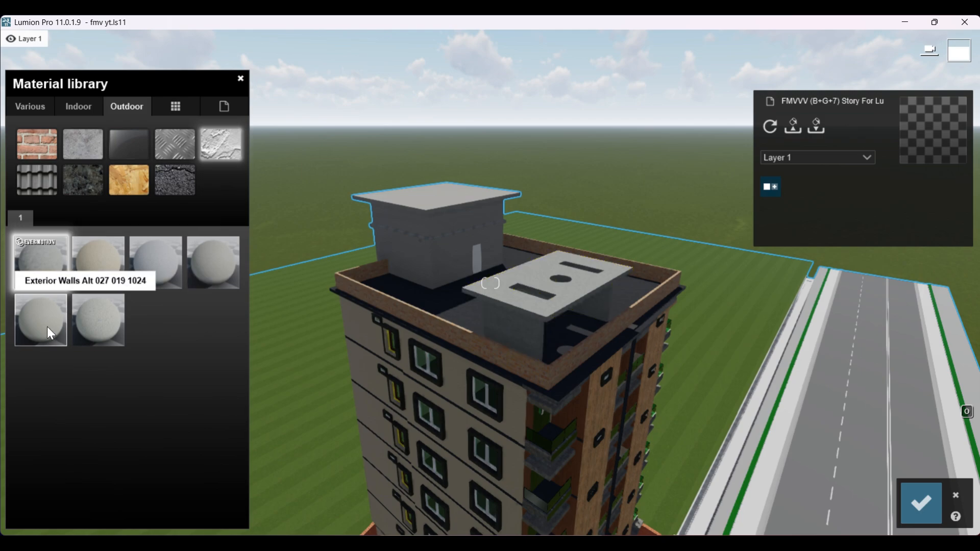
scroll(596, 315, down, 4)
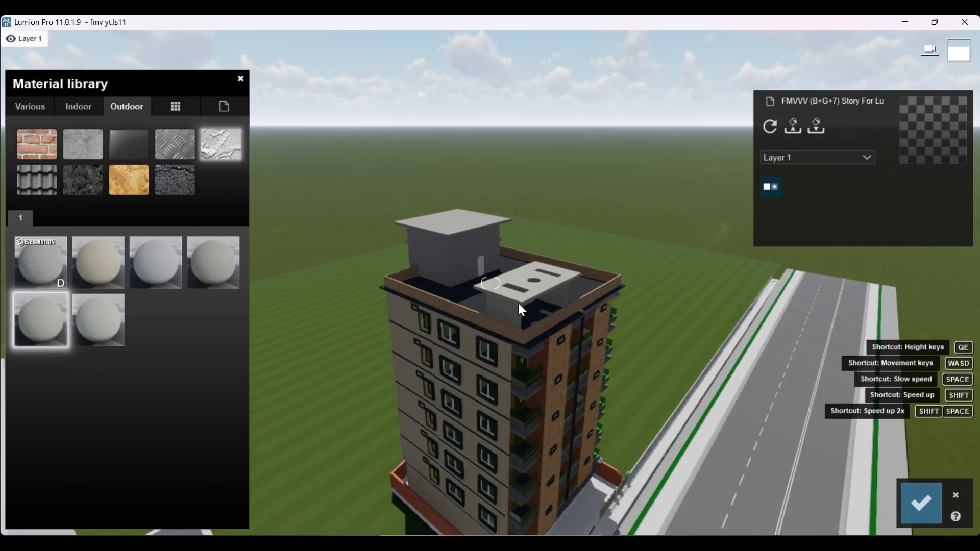
scroll(557, 340, up, 3)
scroll(559, 342, up, 3)
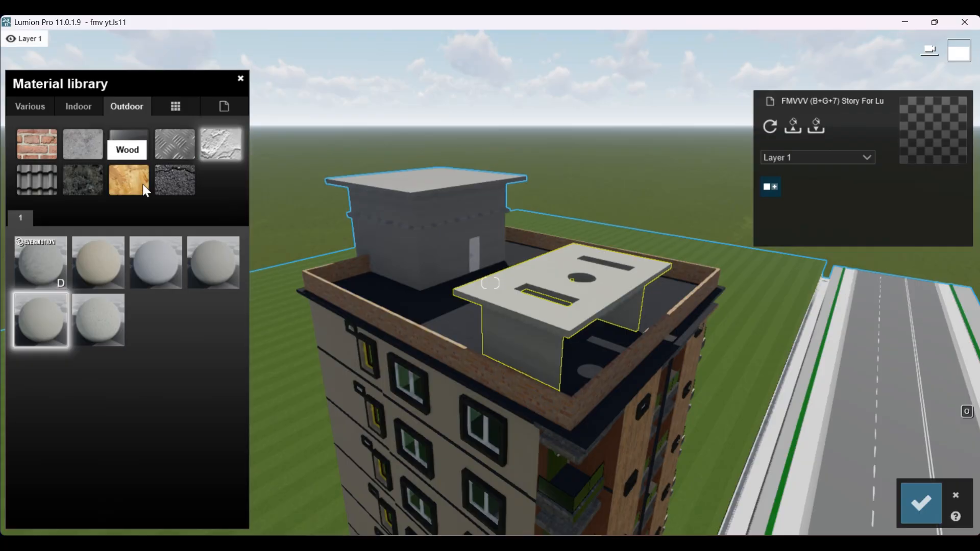
Step: Apply the outdoor wood Polii Wood Fine 028 3k to the lower rooftop structure and check it from a distance
click(139, 181)
click(157, 259)
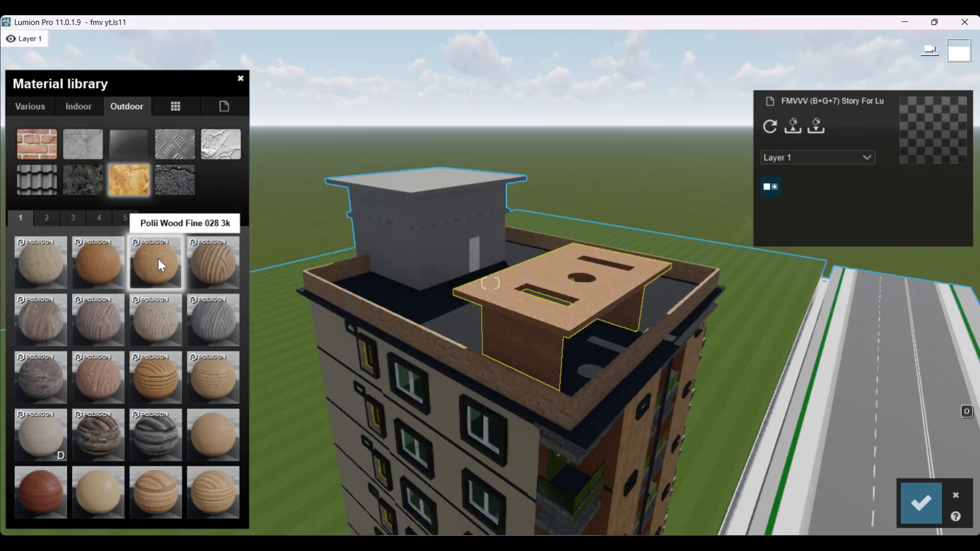
scroll(489, 319, down, 3)
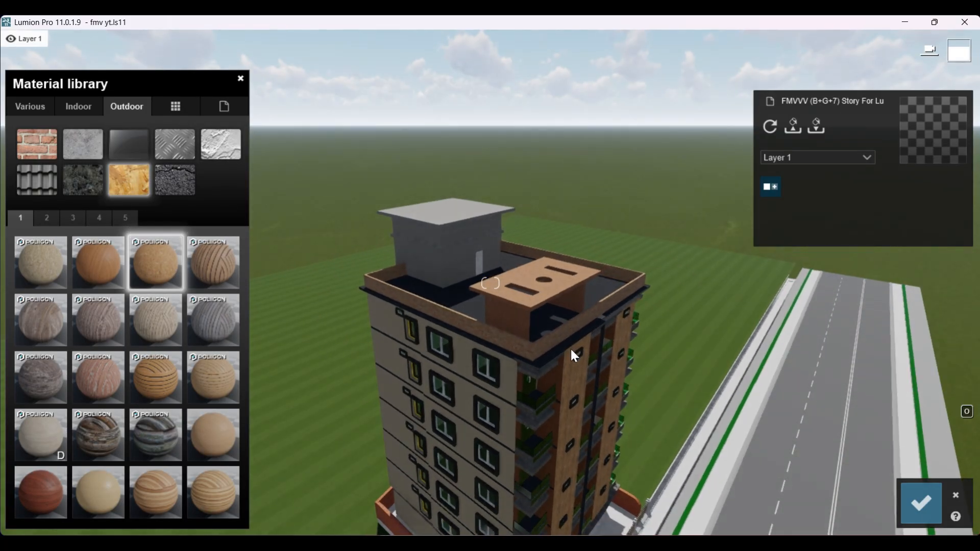
scroll(524, 227, down, 2)
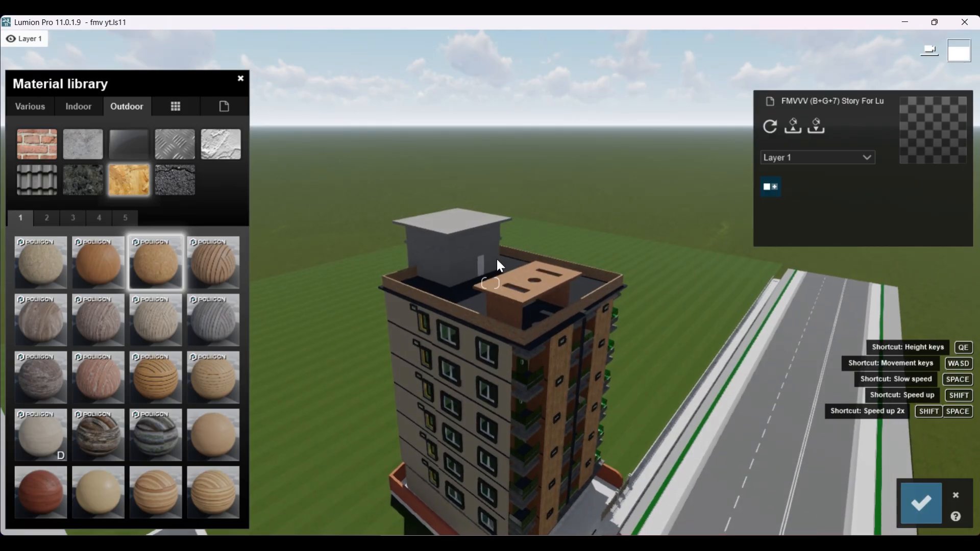
Step: Inspect the whole building with its road and neighbouring building from afar
scroll(492, 248, down, 3)
scroll(492, 246, down, 2)
right_drag(587, 424, 584, 383)
scroll(588, 424, down, 2)
scroll(587, 424, up, 5)
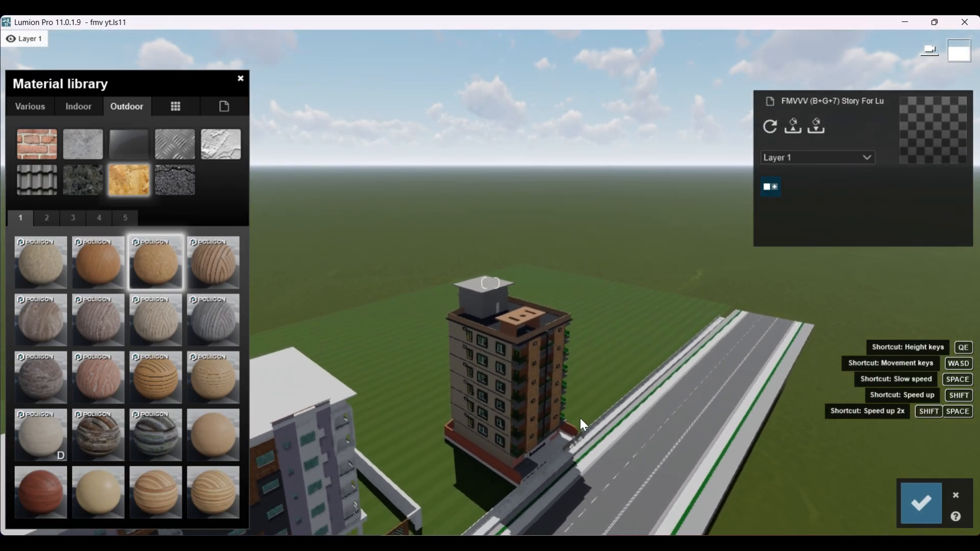
right_drag(544, 432, 566, 445)
scroll(544, 430, down, 5)
scroll(494, 316, up, 3)
right_drag(514, 398, 518, 307)
scroll(514, 397, up, 5)
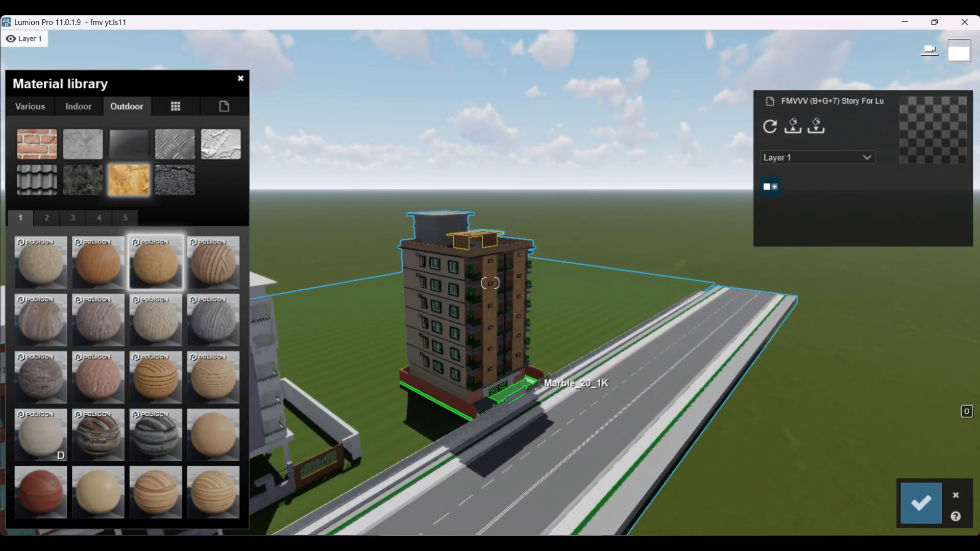
Step: Try Bricks 004 1024 on the white canopy above the entrance gate, and replace it with Polii Wood Fine 028 3k
right_drag(528, 377, 495, 391)
scroll(495, 392, up, 5)
scroll(510, 345, up, 10)
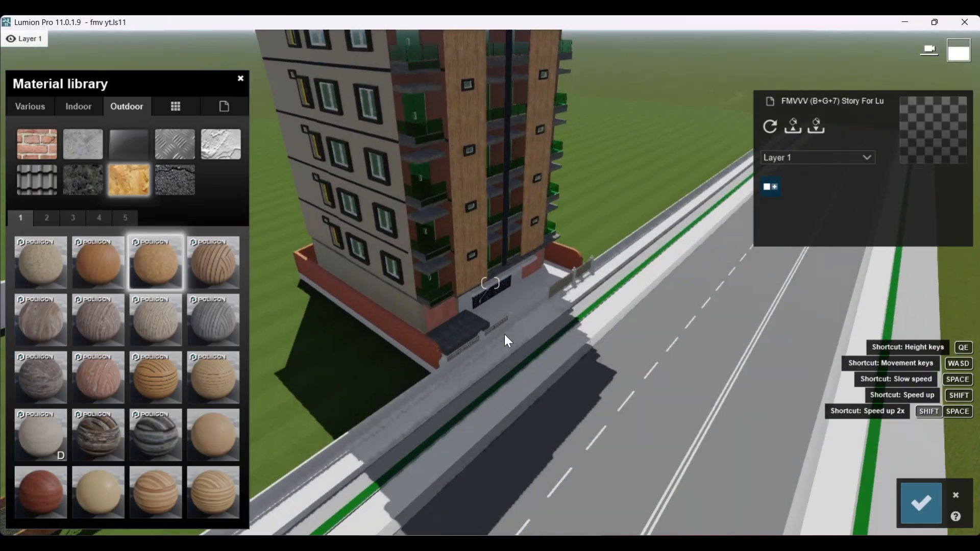
scroll(467, 291, up, 5)
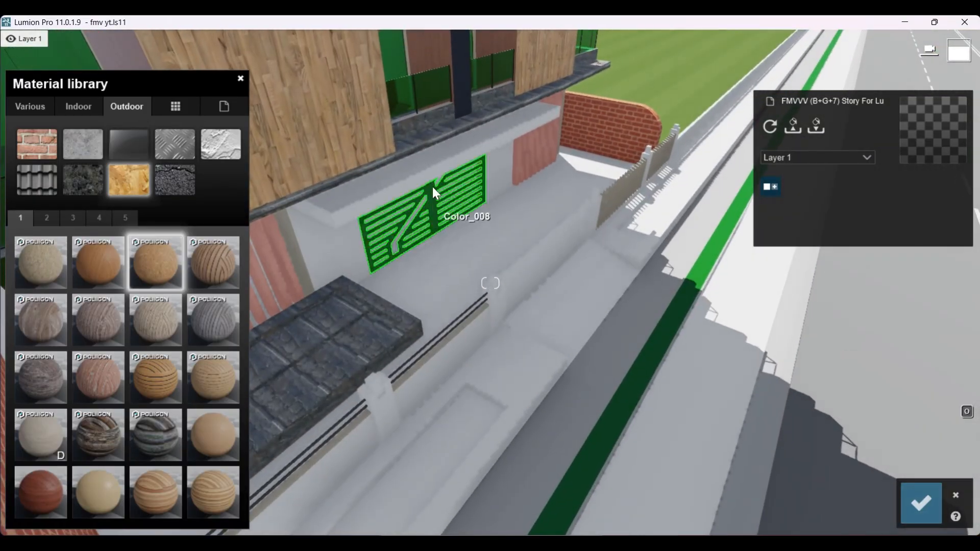
click(415, 201)
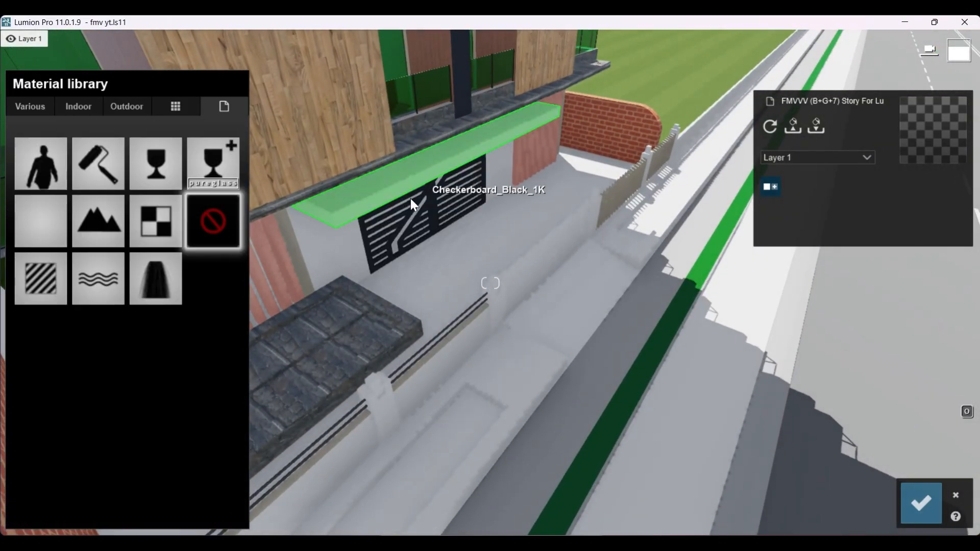
click(126, 107)
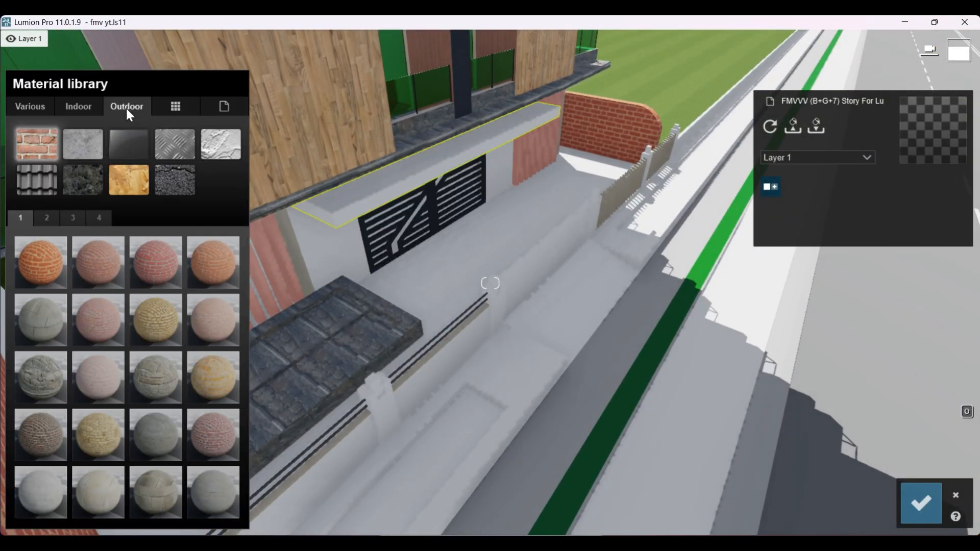
click(213, 268)
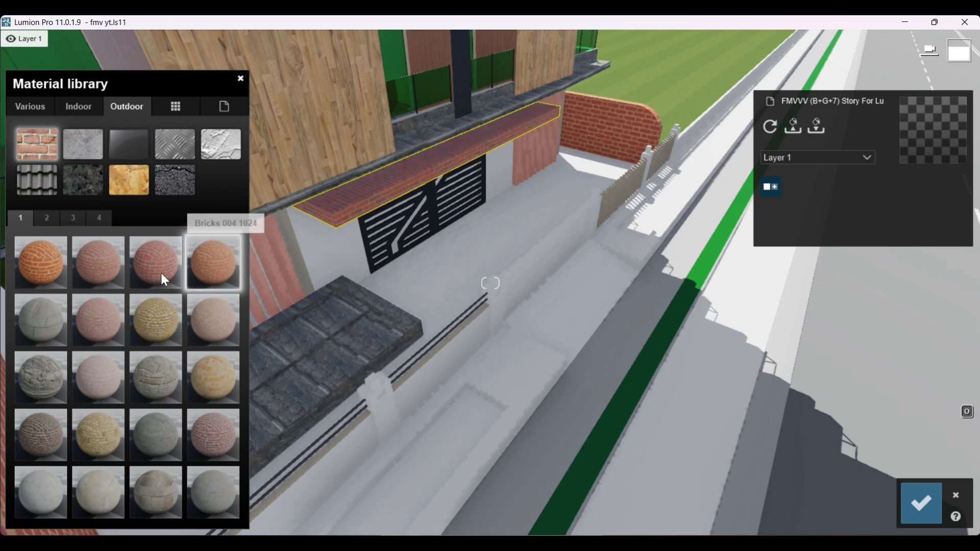
click(136, 181)
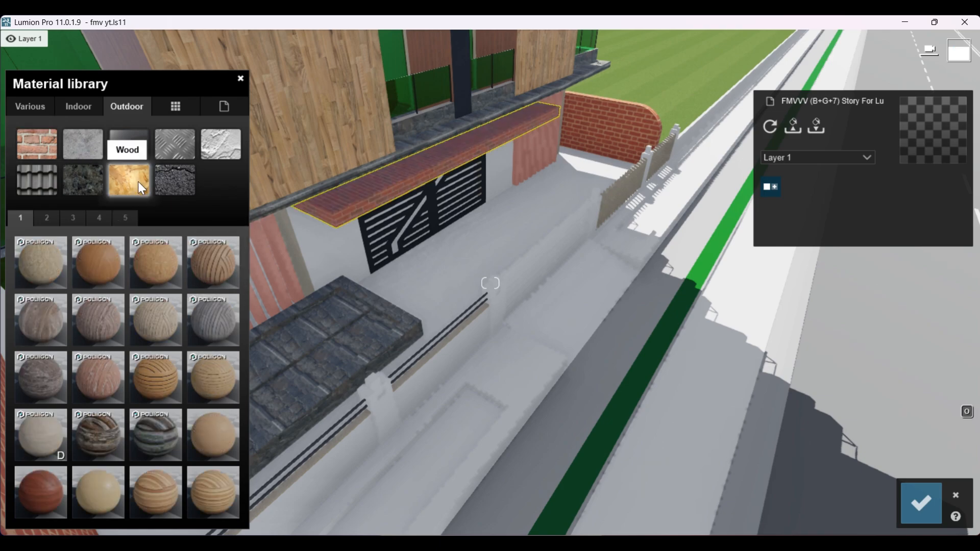
click(162, 276)
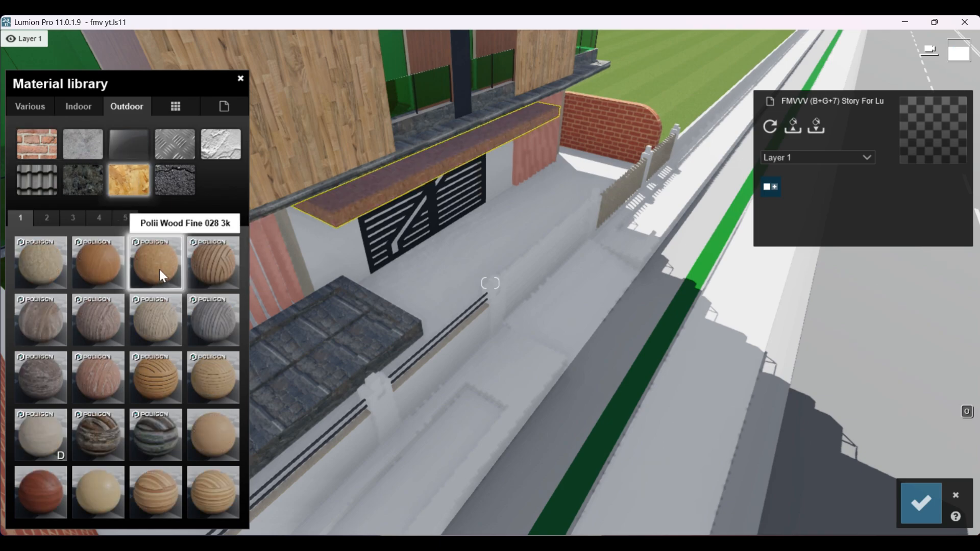
Step: Apply Polii Wood Fine 028 3k to the white wall panels on both sides of the entrance gate
click(345, 256)
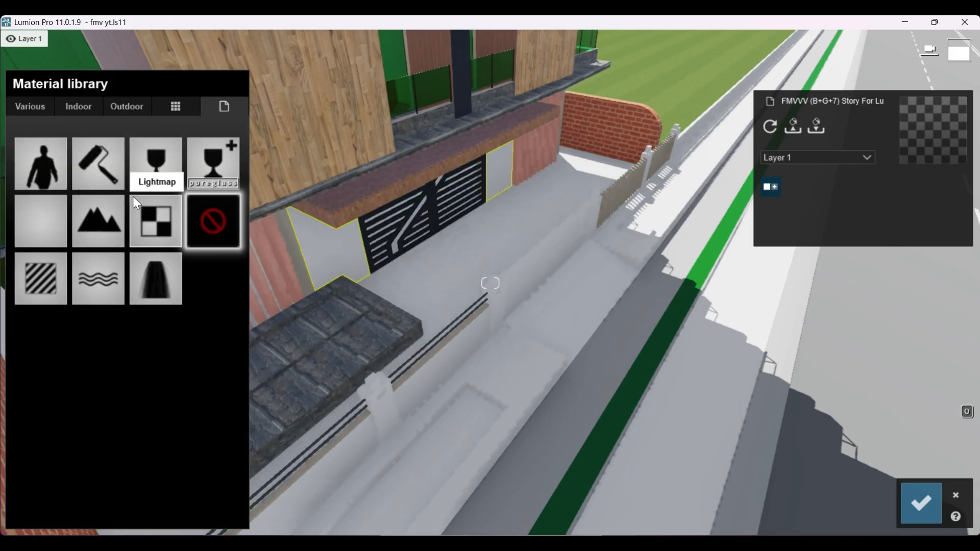
click(127, 106)
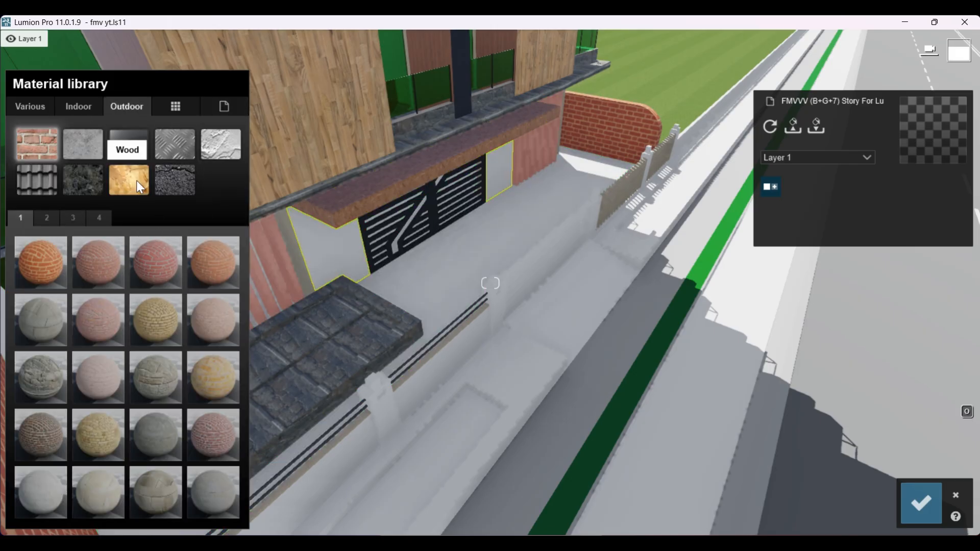
click(136, 180)
click(168, 270)
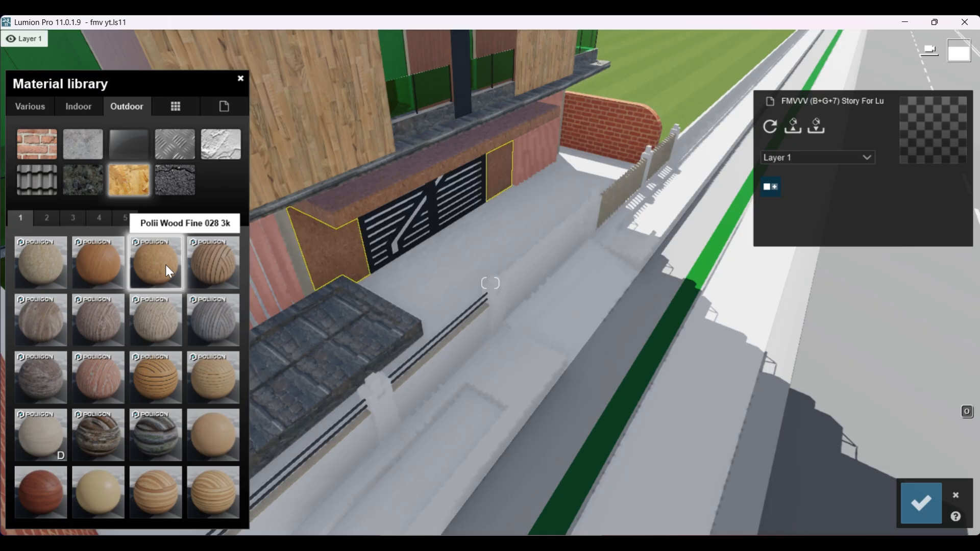
scroll(557, 349, down, 4)
right_drag(557, 350, 557, 350)
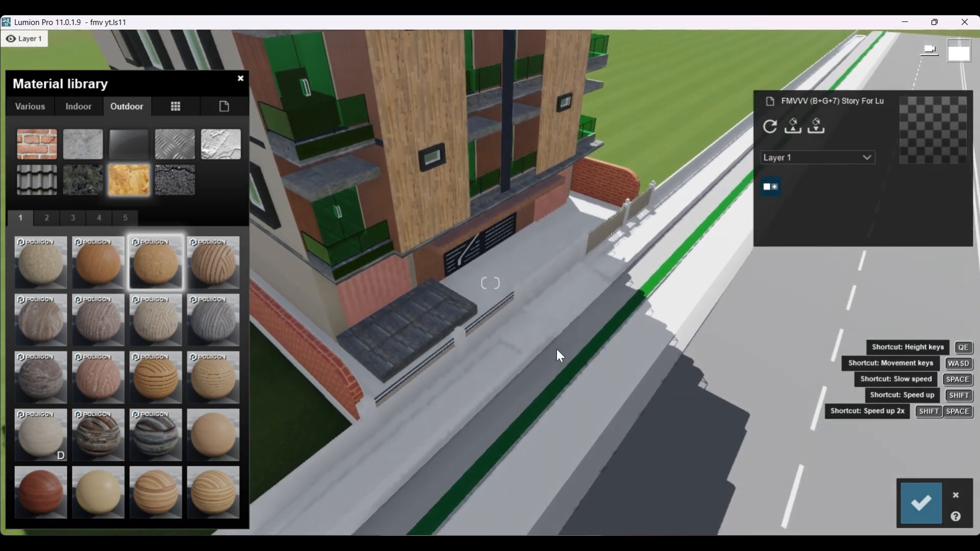
scroll(434, 329, down, 5)
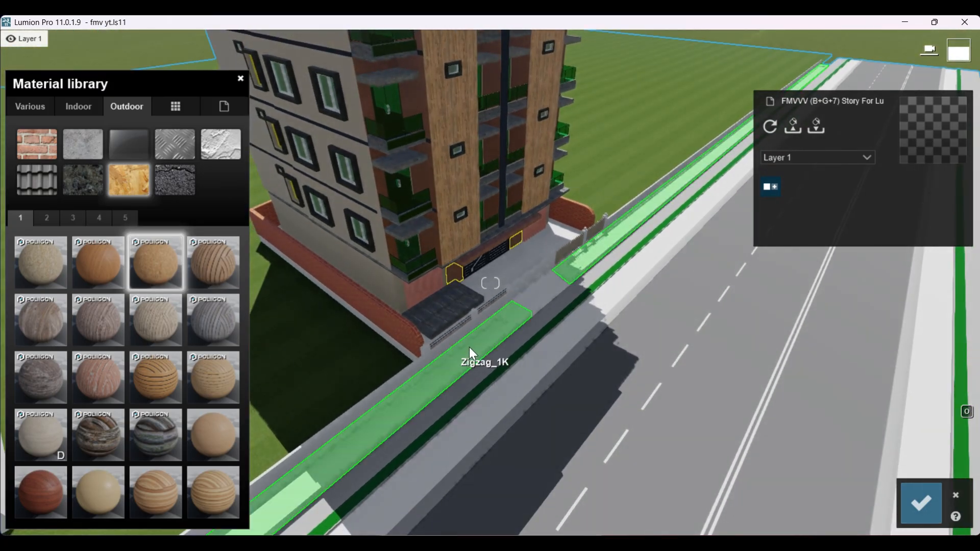
scroll(471, 327, up, 7)
scroll(449, 306, down, 2)
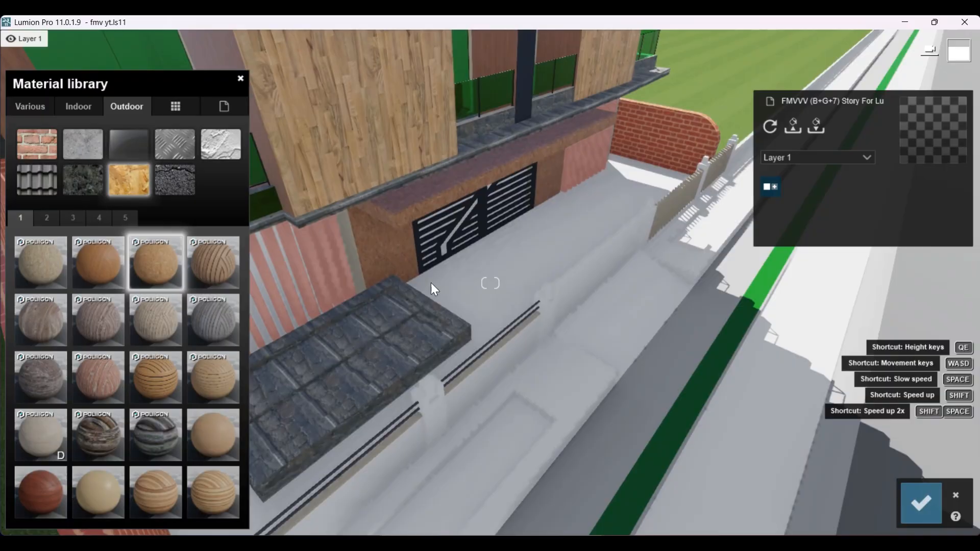
click(414, 206)
click(55, 179)
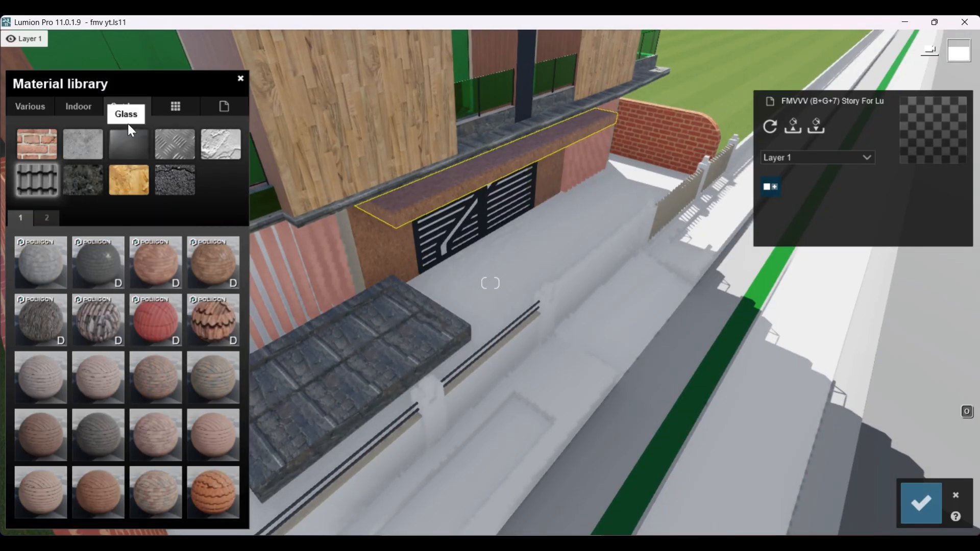
click(223, 151)
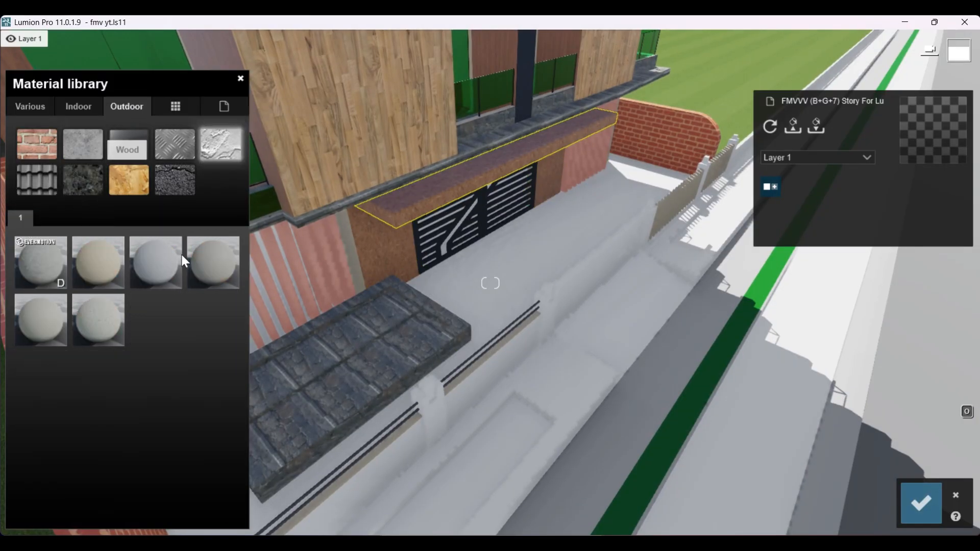
click(111, 266)
scroll(447, 254, down, 5)
right_drag(447, 253, 378, 263)
scroll(408, 261, up, 2)
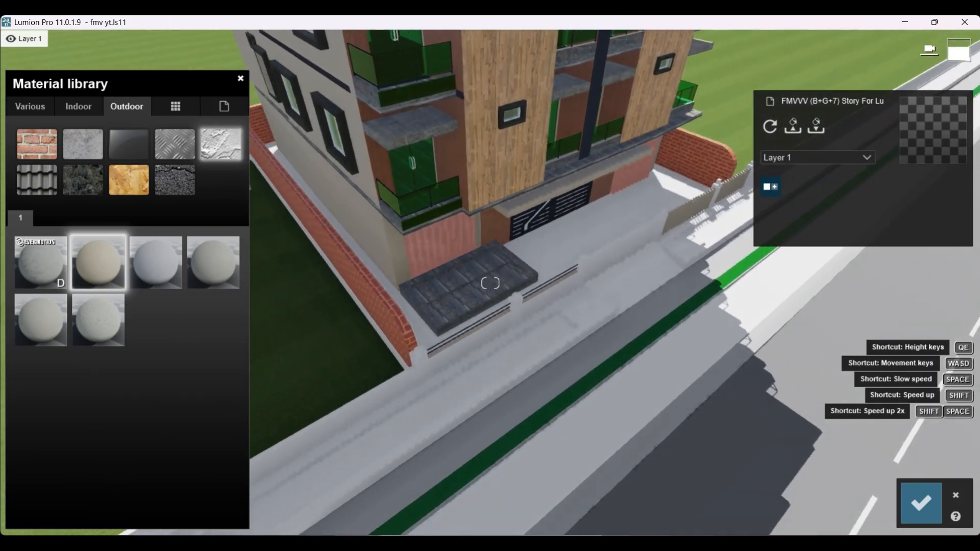
click(431, 252)
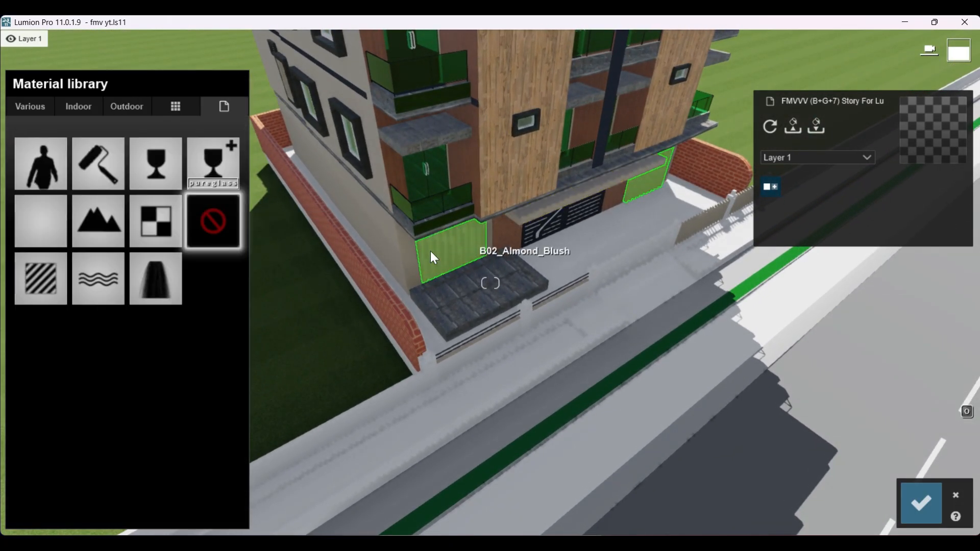
click(124, 107)
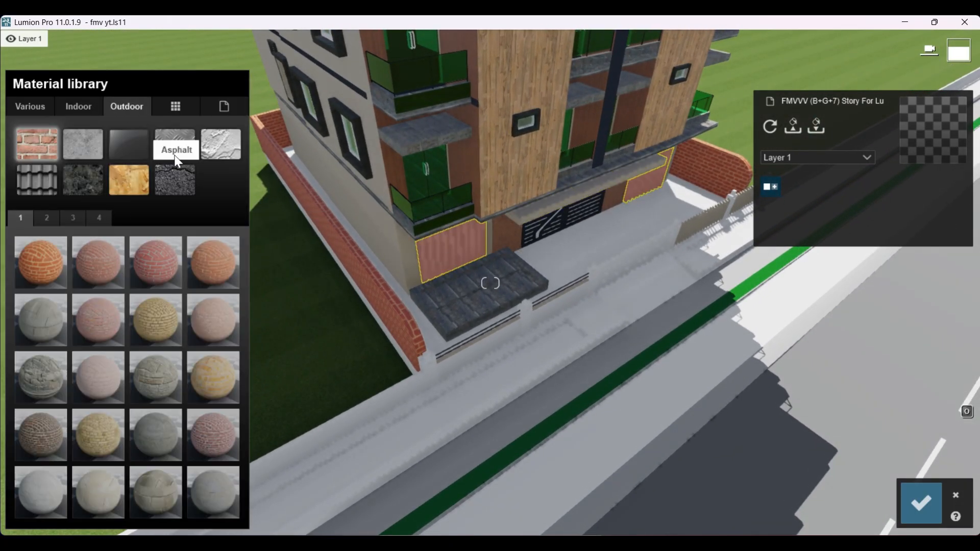
click(225, 143)
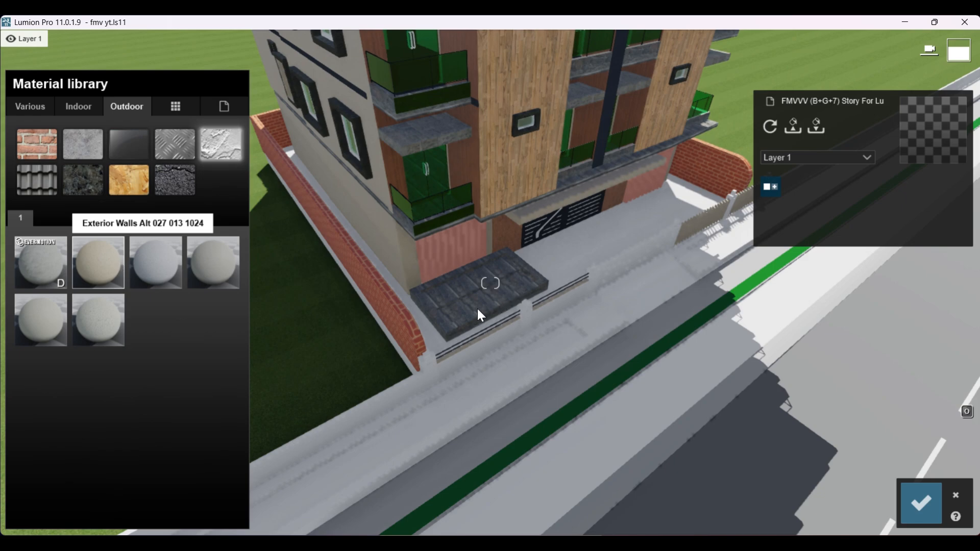
scroll(473, 312, down, 3)
scroll(494, 300, up, 2)
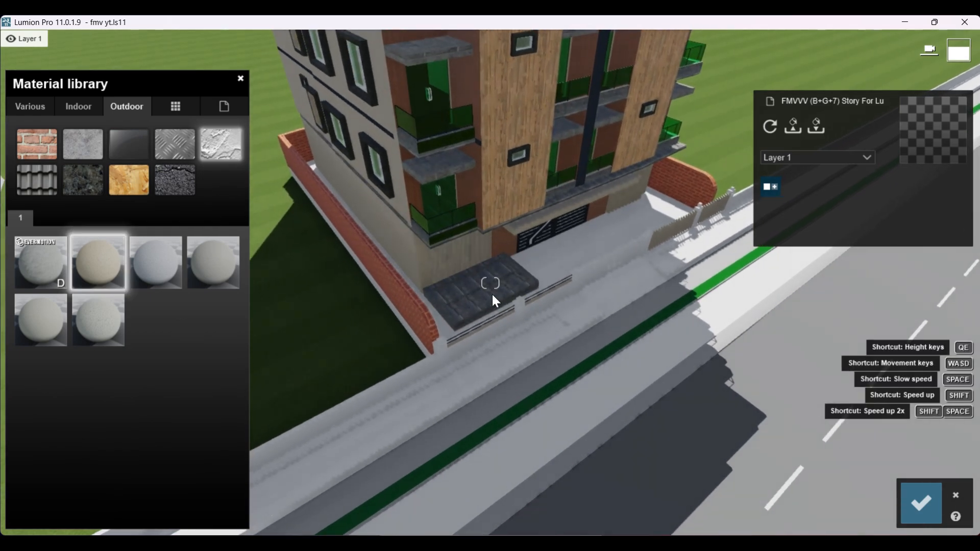
Step: Apply the outdoor brick material Bricks 003 1024 to the low boundary wall running along the road in front of the building
click(495, 291)
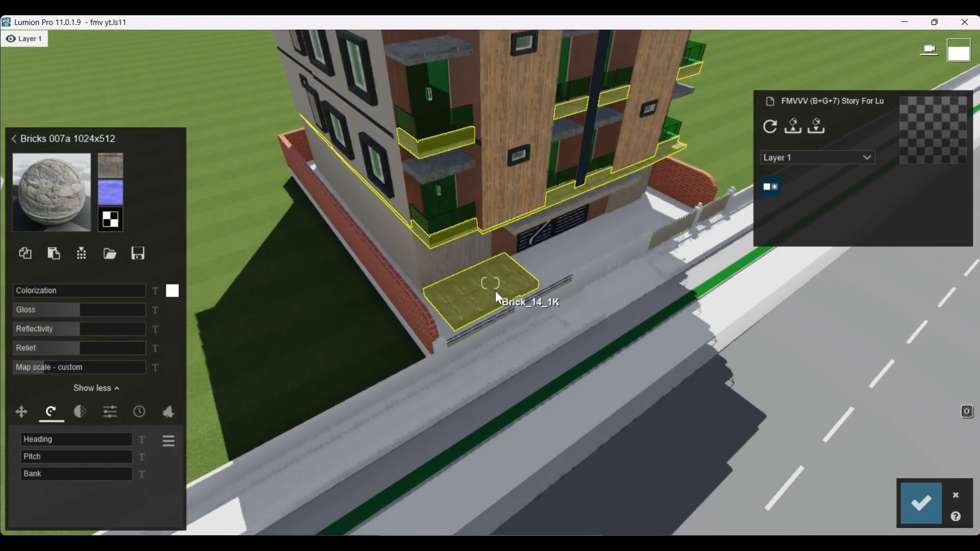
scroll(449, 311, down, 2)
right_drag(448, 311, 409, 374)
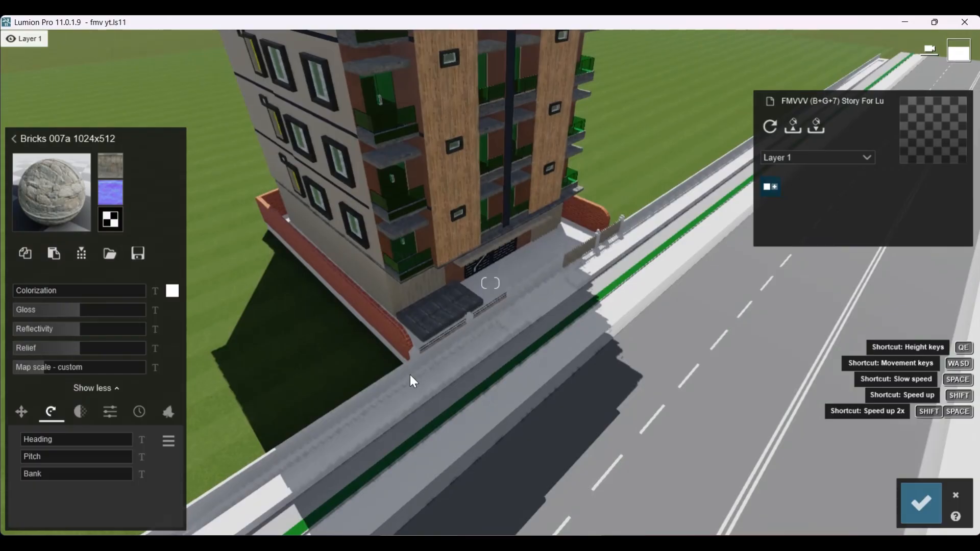
click(379, 391)
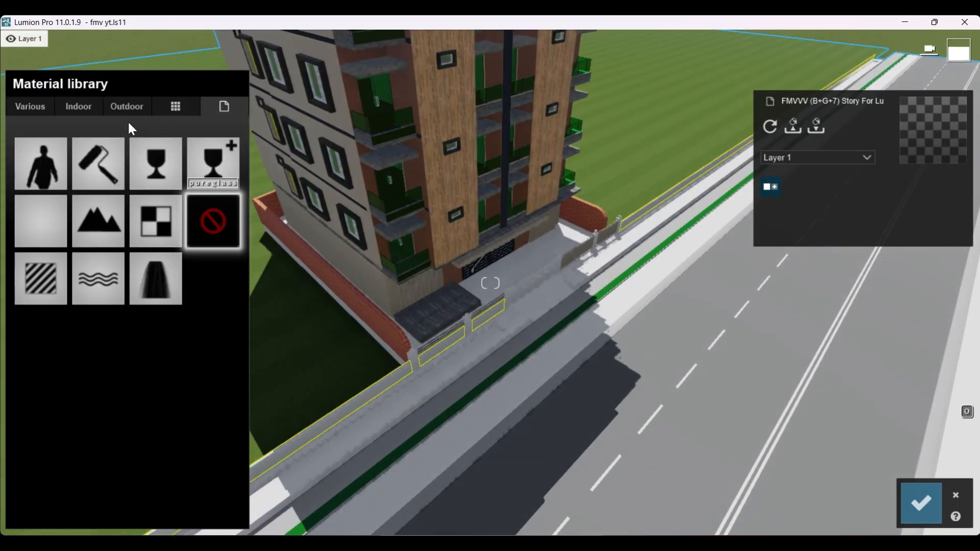
click(130, 103)
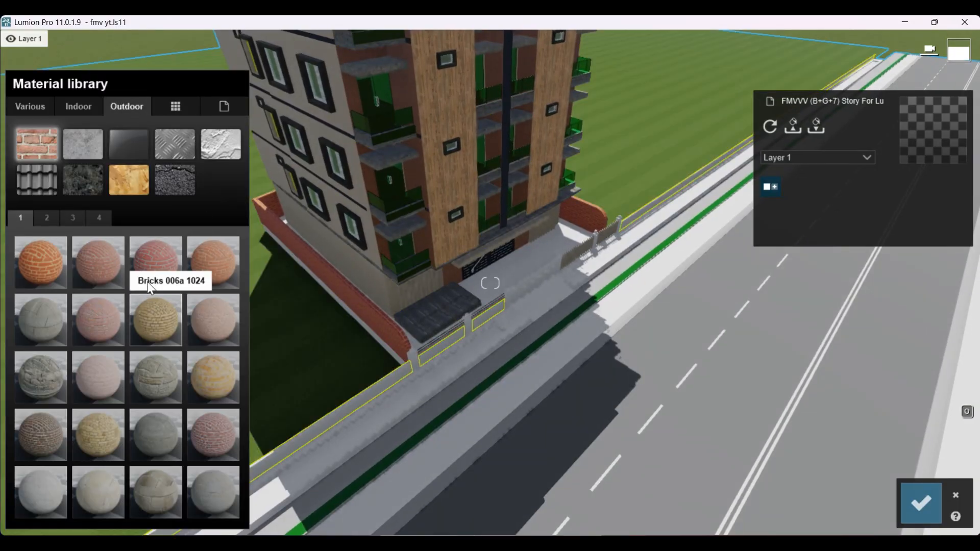
click(154, 262)
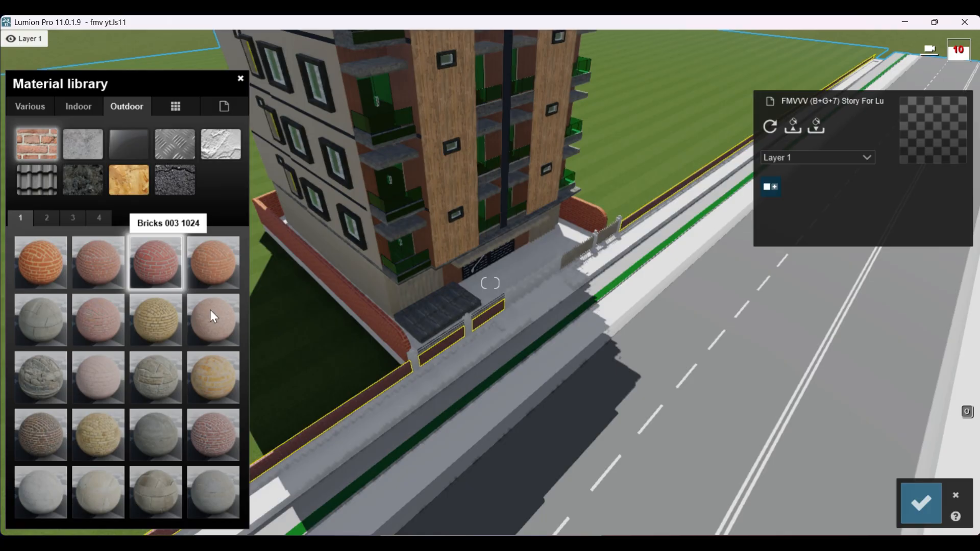
scroll(553, 381, down, 3)
right_drag(552, 382, 523, 412)
scroll(526, 333, up, 2)
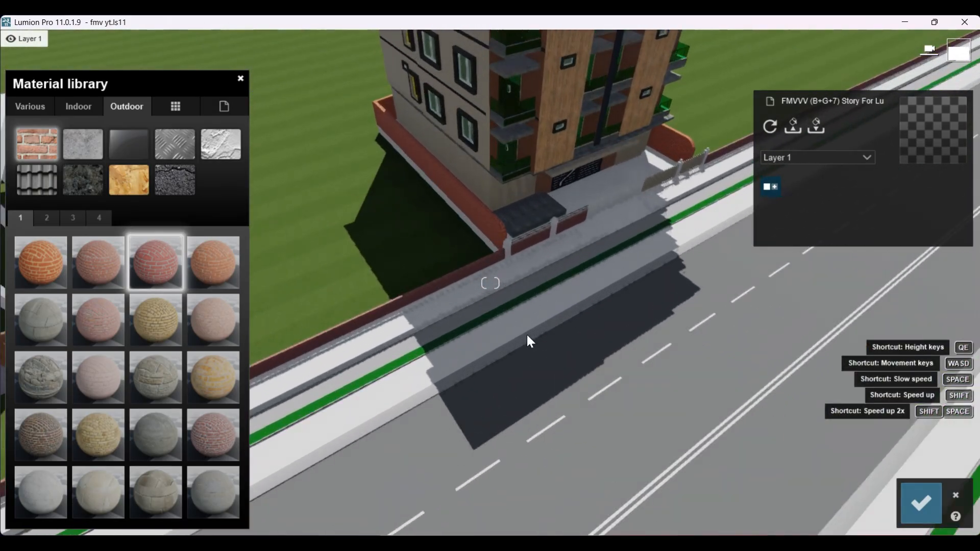
Step: Try Asphalt 006B 1024 and Asphalt 004 1024 on the pale strip beside the front boundary wall, and replace them with Asphalt 008 1024
scroll(527, 335, up, 1)
right_drag(527, 335, 551, 351)
click(446, 258)
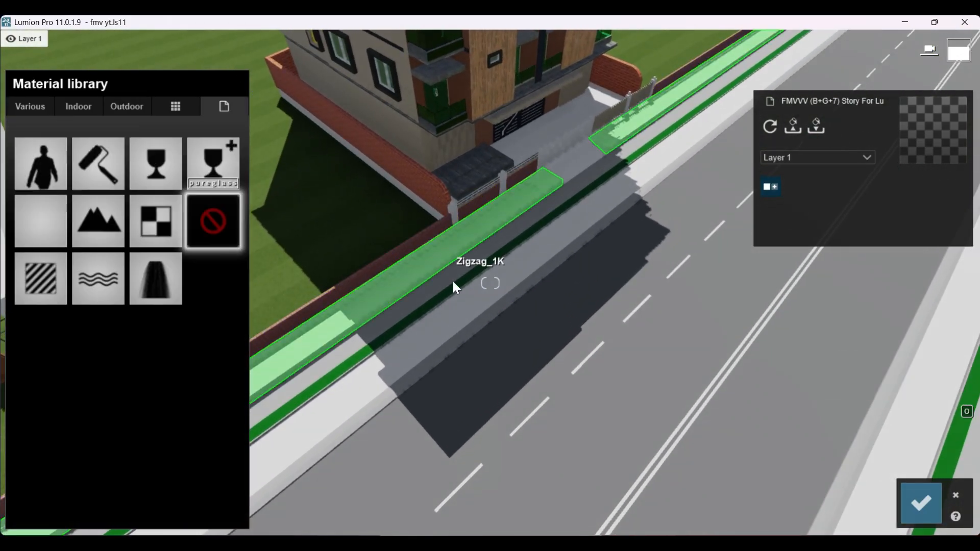
click(127, 106)
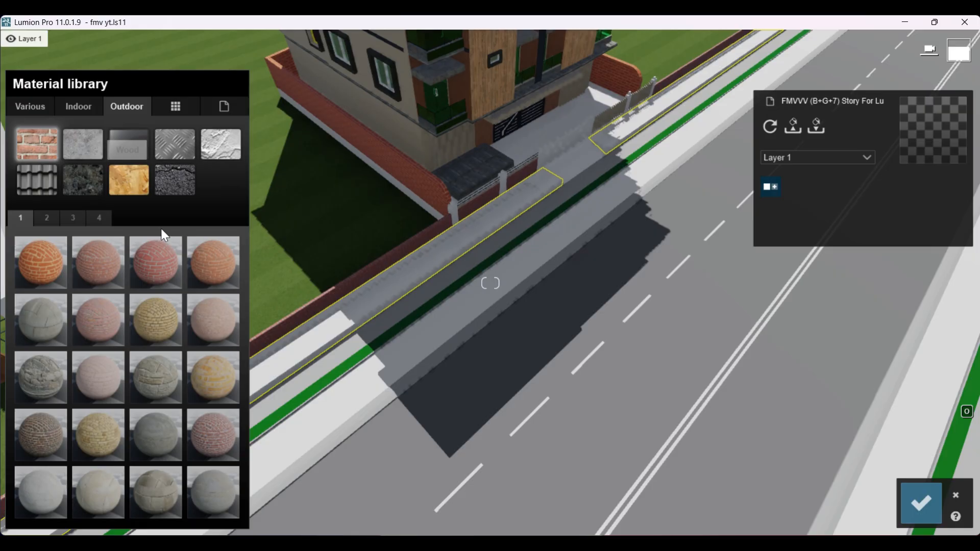
click(163, 184)
click(166, 306)
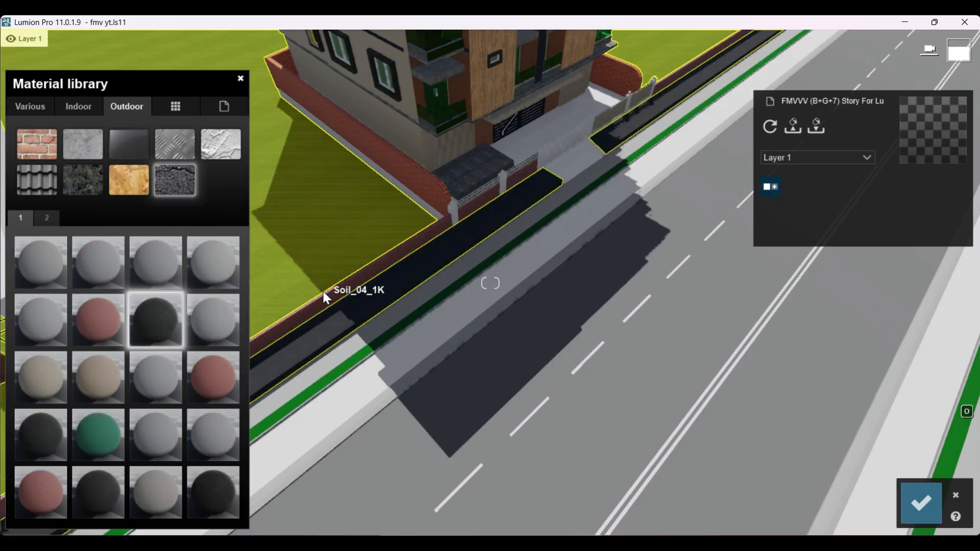
scroll(507, 314, down, 3)
click(203, 267)
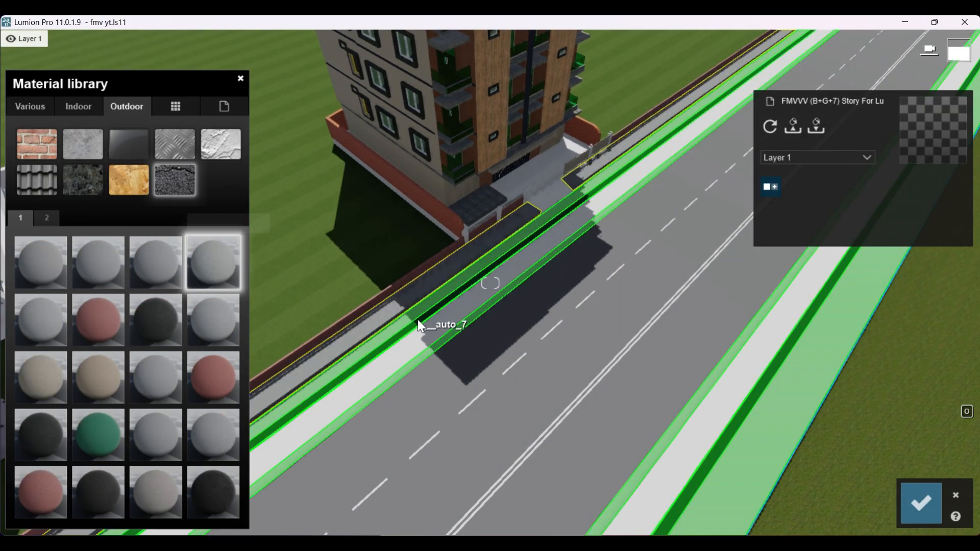
click(110, 378)
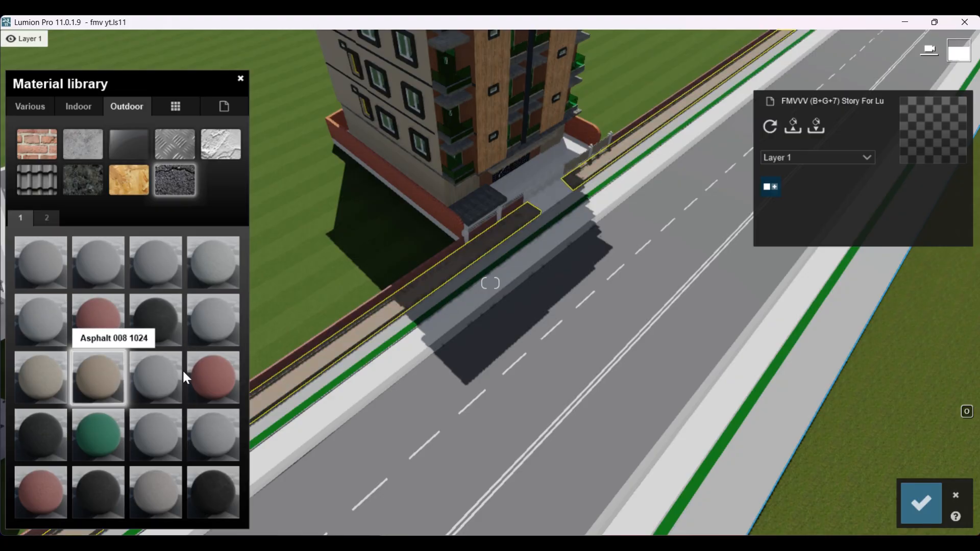
Step: Apply the outdoor asphalt Asphalt 006B 1024 to the grey kerbs and edge strips on both sides of the road
right_drag(462, 296, 509, 311)
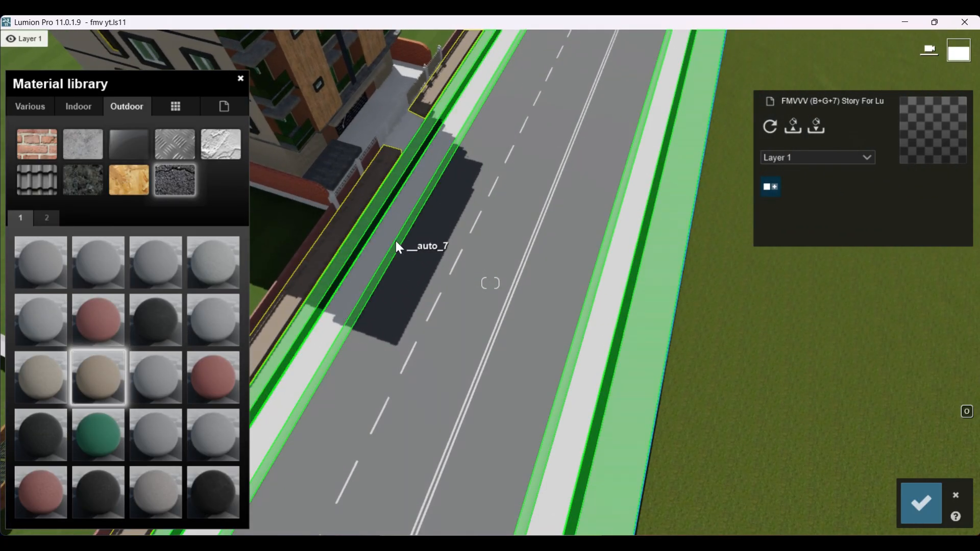
click(398, 245)
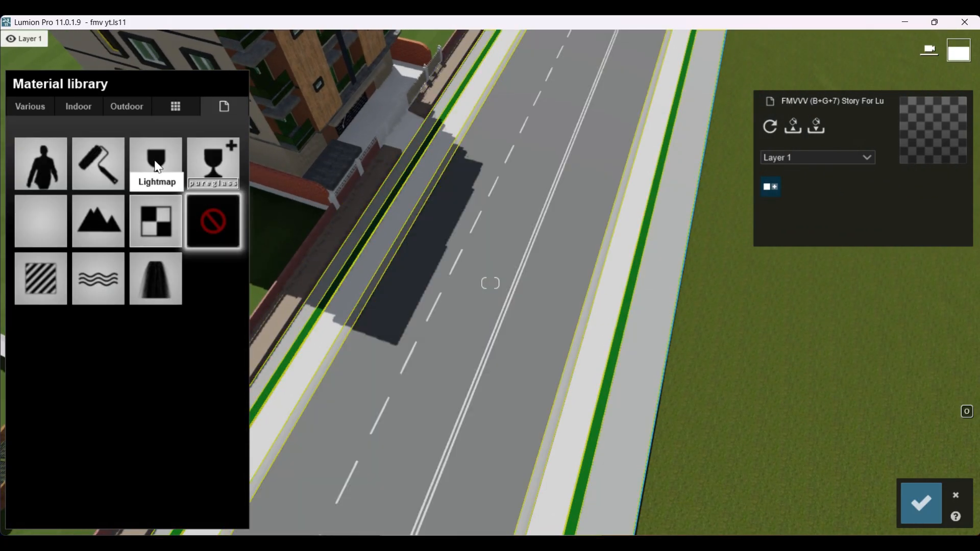
click(127, 106)
click(174, 178)
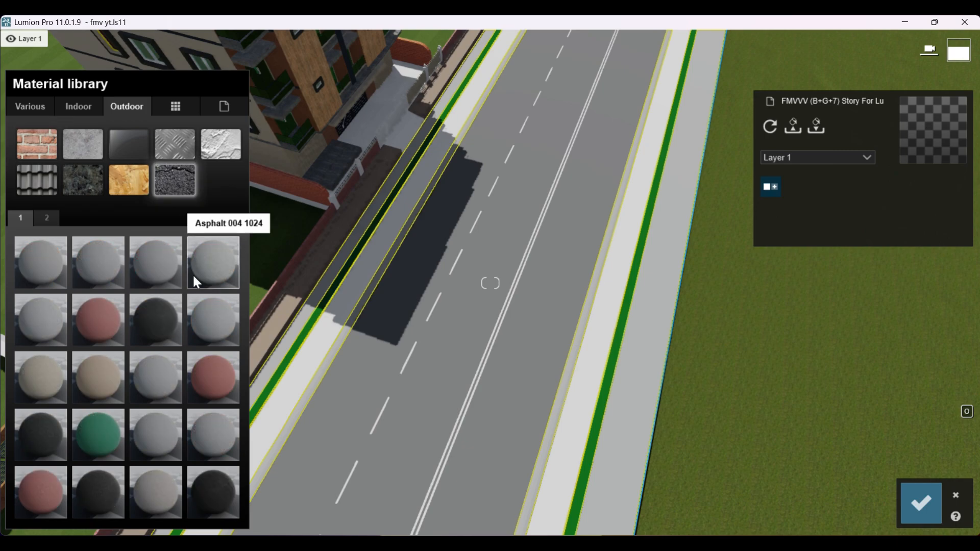
scroll(392, 281, down, 4)
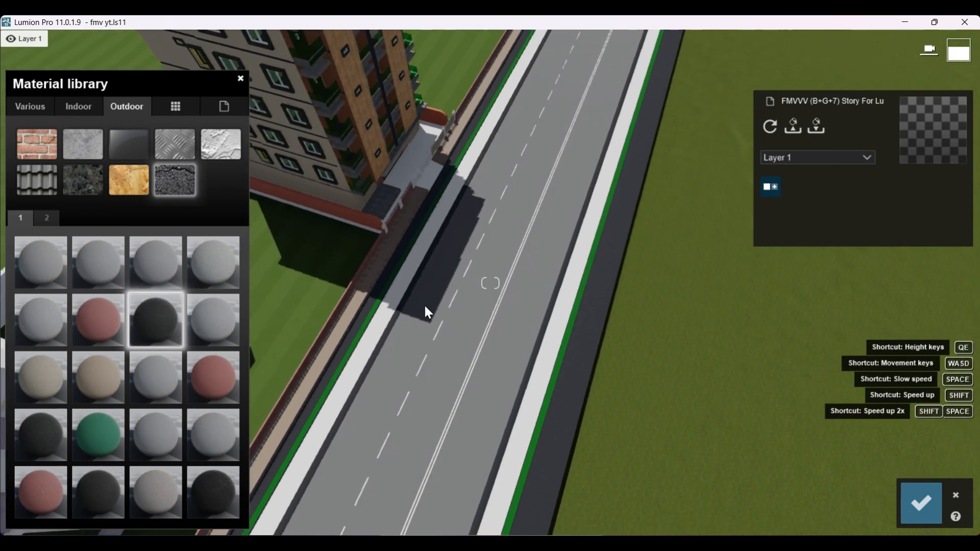
Step: Apply the outdoor asphalt Asphalt 006B 1024 to the road surface between the kerbs
click(483, 292)
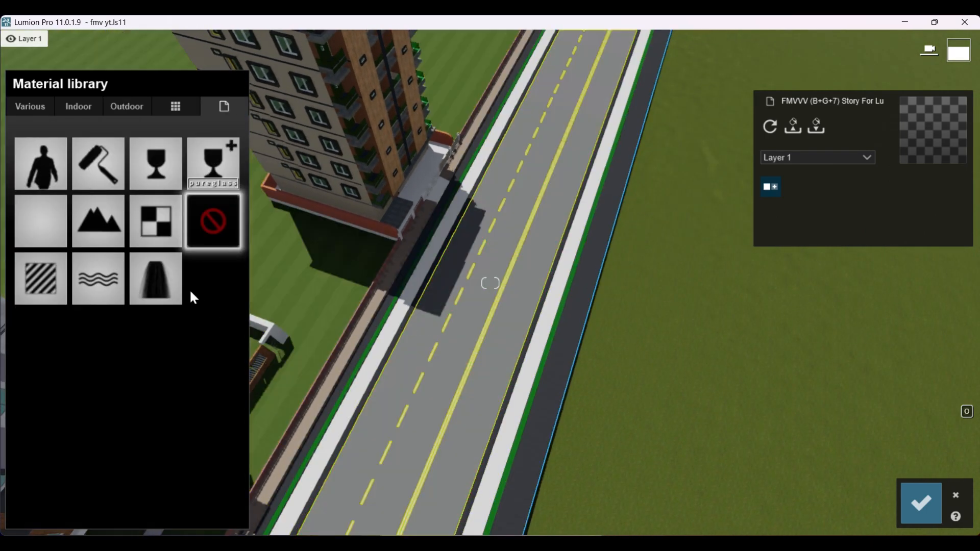
click(129, 111)
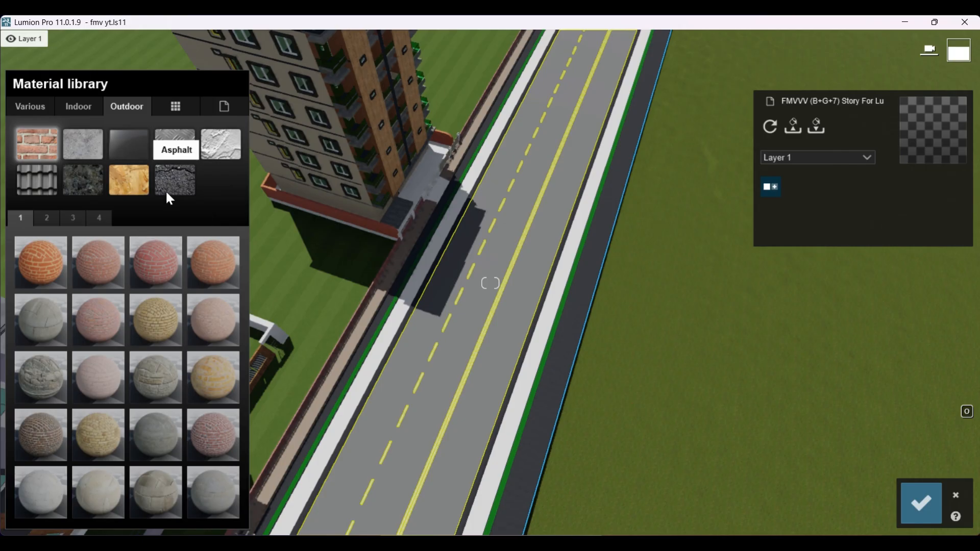
click(175, 176)
click(170, 327)
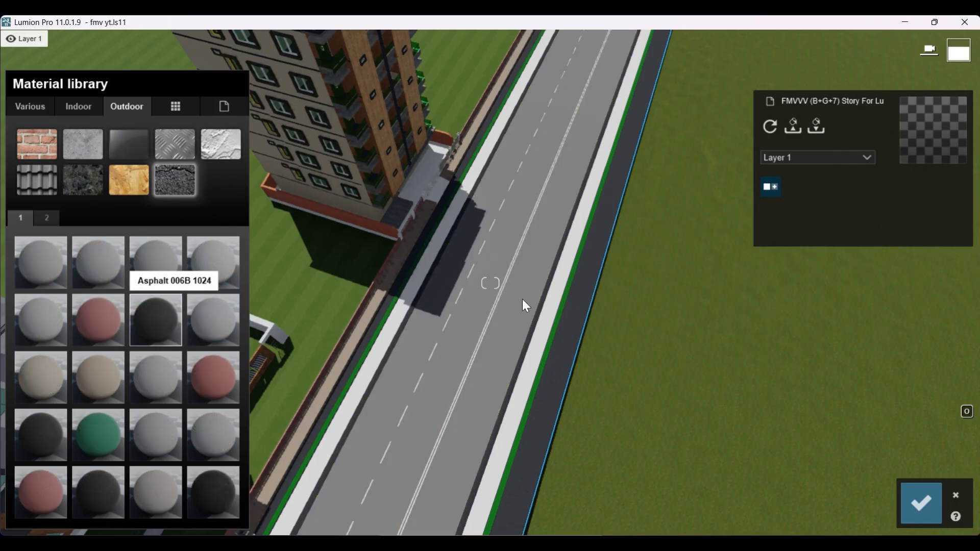
right_drag(712, 318, 719, 328)
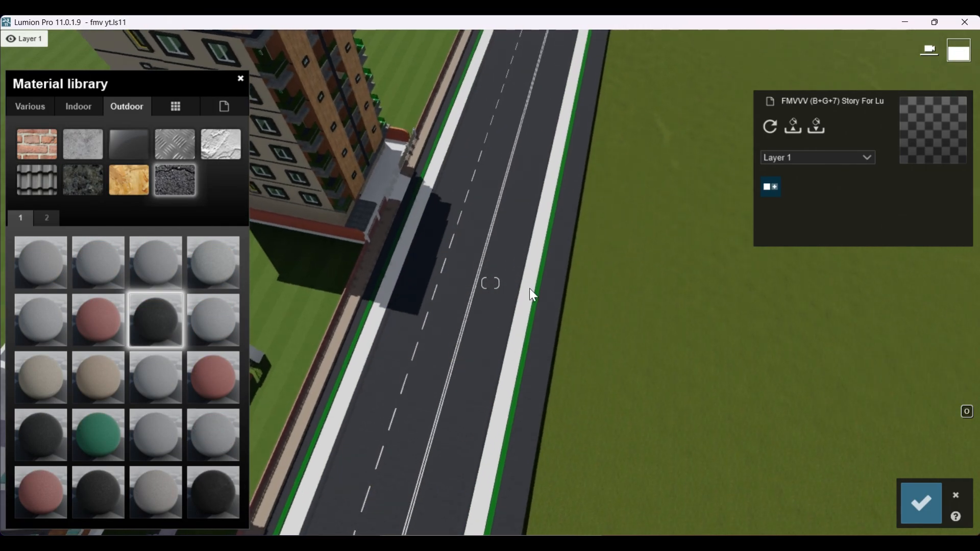
Step: Apply the outdoor brick material Bricks 001 1024 to the white footpaths on both sides of the road
key(s)
right_drag(436, 332, 413, 283)
key(w)
click(415, 280)
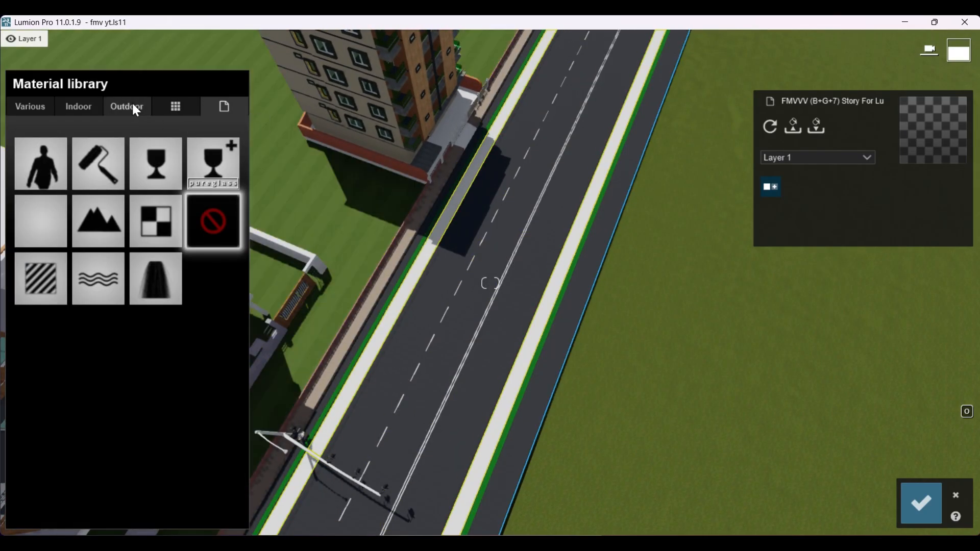
click(127, 106)
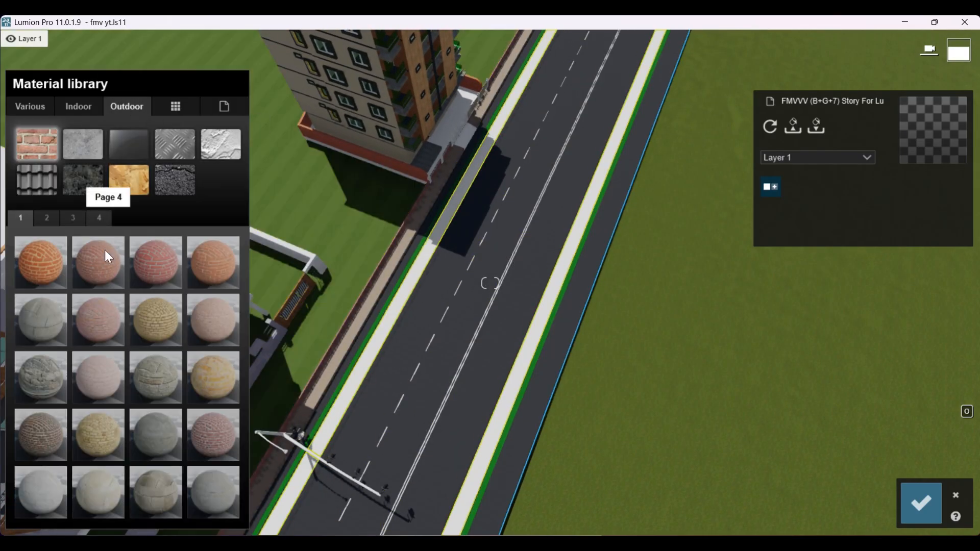
click(46, 265)
right_drag(424, 401, 413, 337)
Step: Examine the footpath bricks up close and replace them with Bricks 006a 1024
scroll(374, 356, up, 3)
scroll(449, 358, up, 3)
scroll(490, 380, down, 3)
right_drag(575, 377, 504, 410)
scroll(505, 412, up, 3)
scroll(505, 412, down, 3)
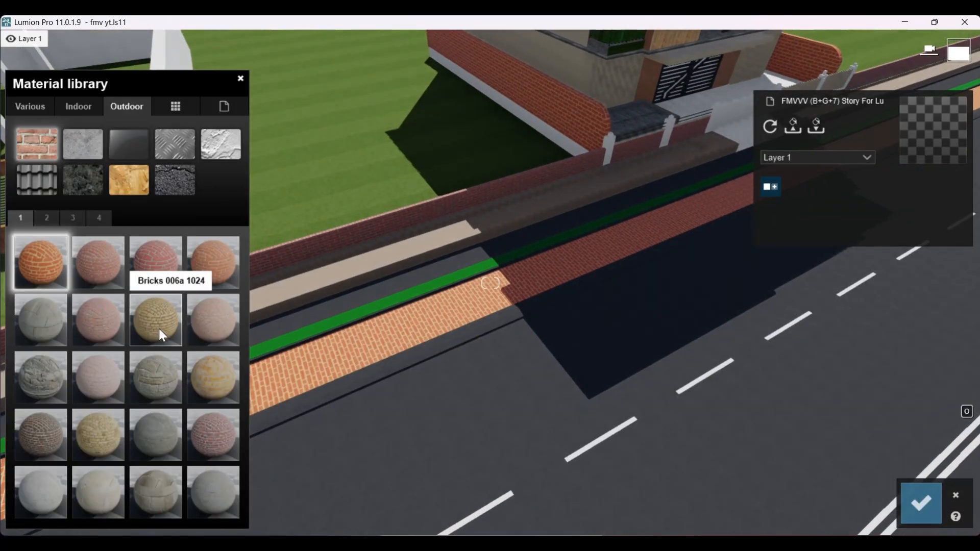
click(162, 336)
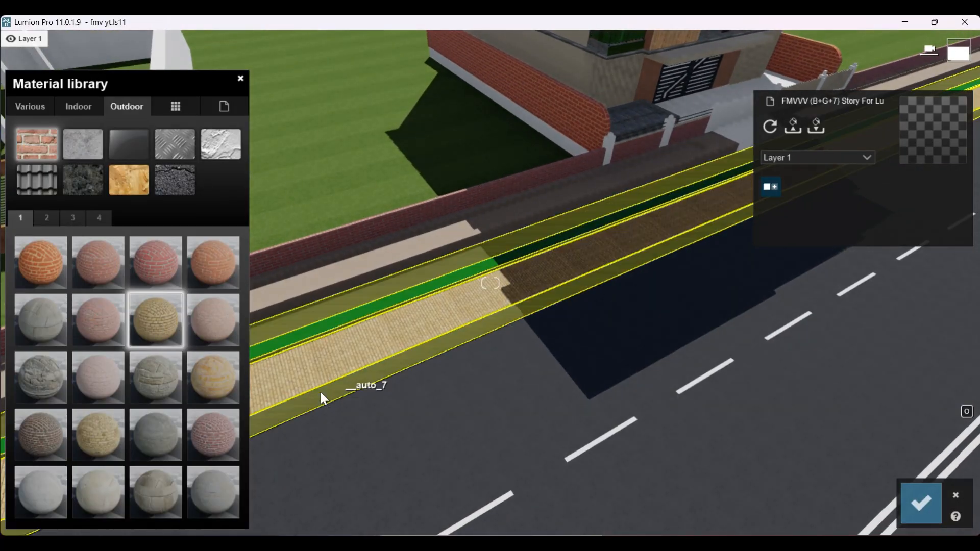
click(155, 440)
right_drag(437, 377, 580, 324)
click(577, 323)
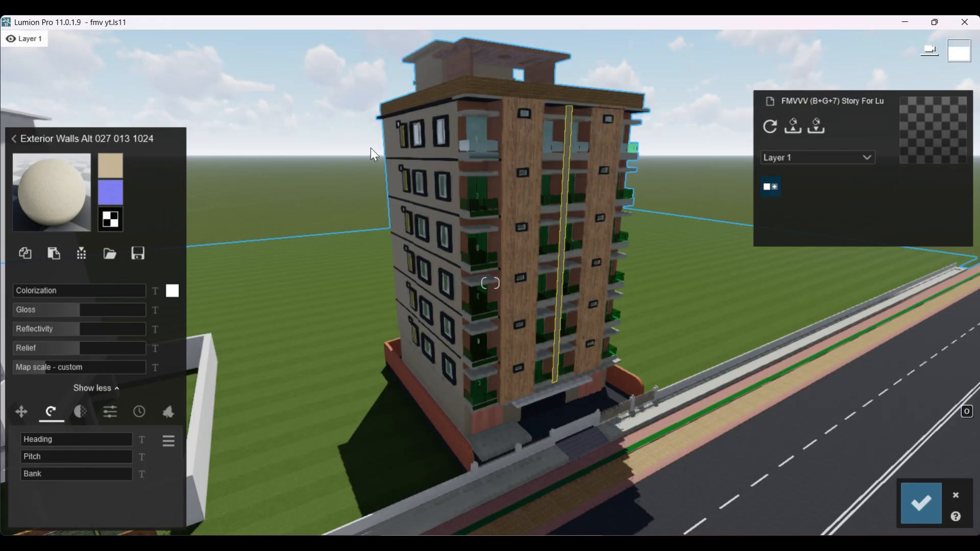
scroll(510, 318, down, 3)
right_drag(509, 318, 484, 284)
scroll(488, 286, down, 2)
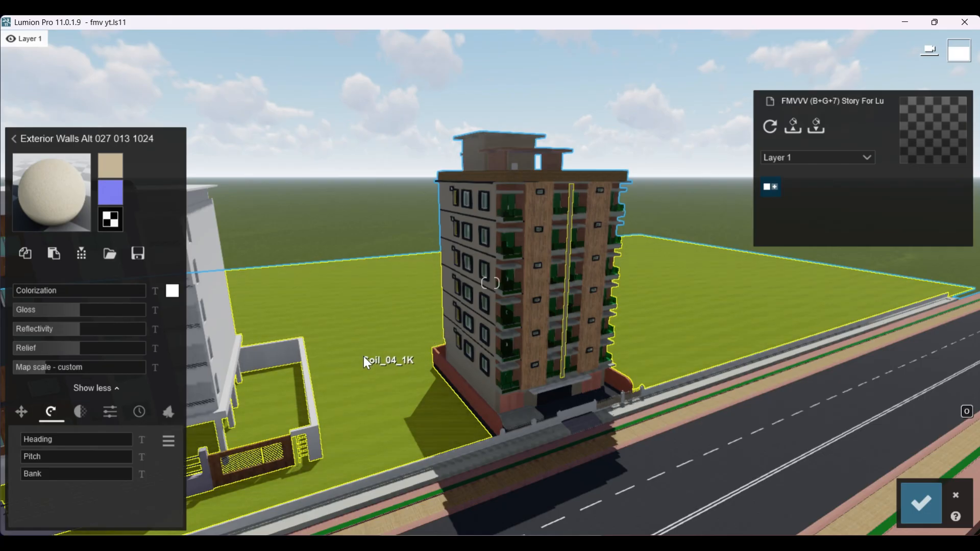
Step: Review the building, road and neighbouring building from afar, and save the material changes
right_drag(366, 360, 526, 411)
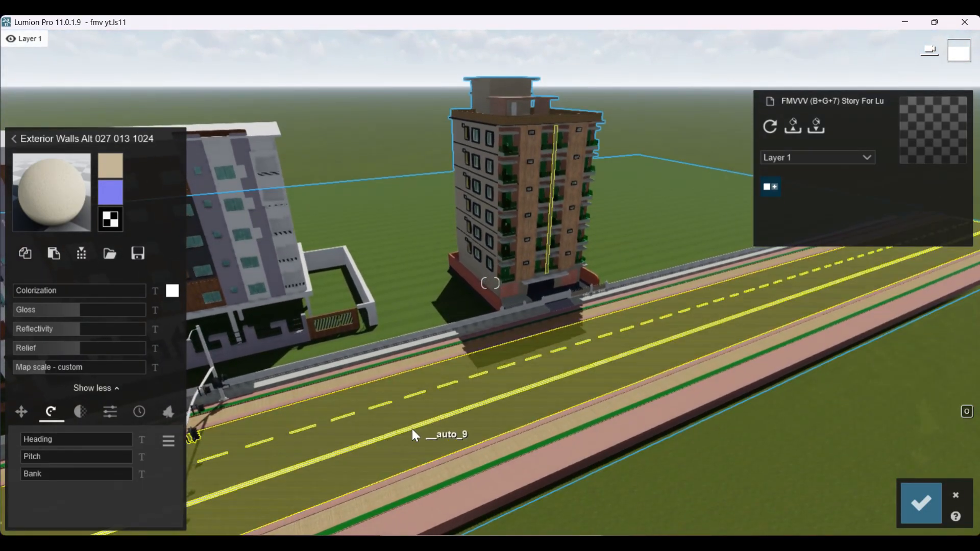
right_drag(552, 370, 504, 394)
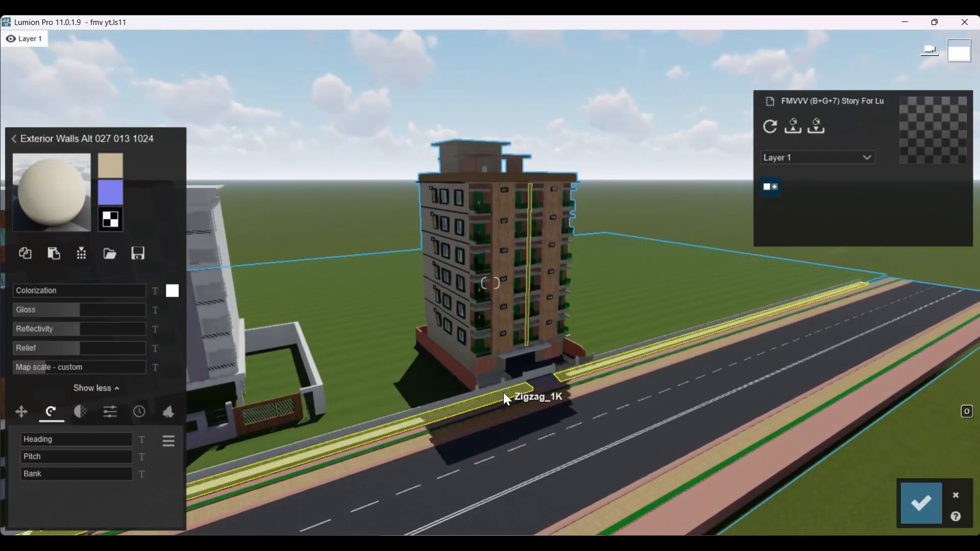
click(922, 504)
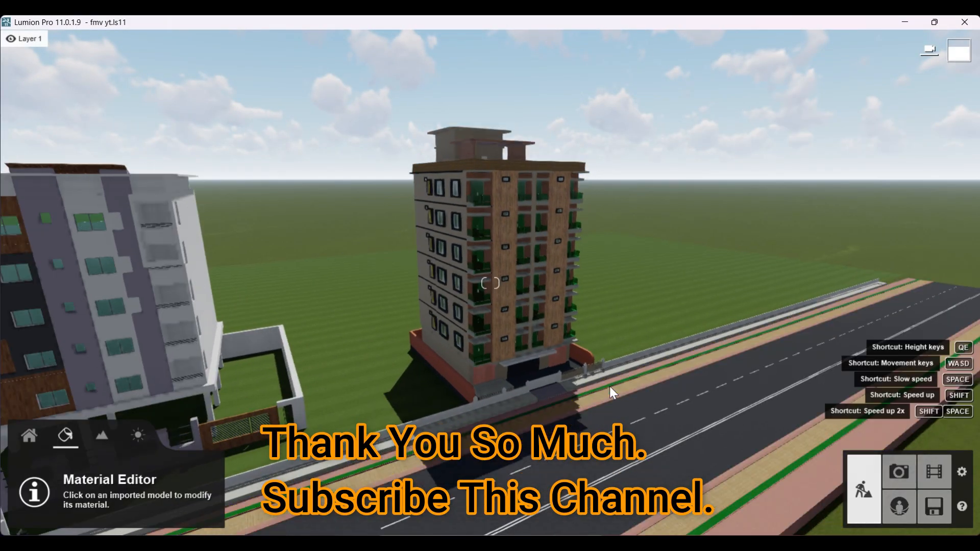